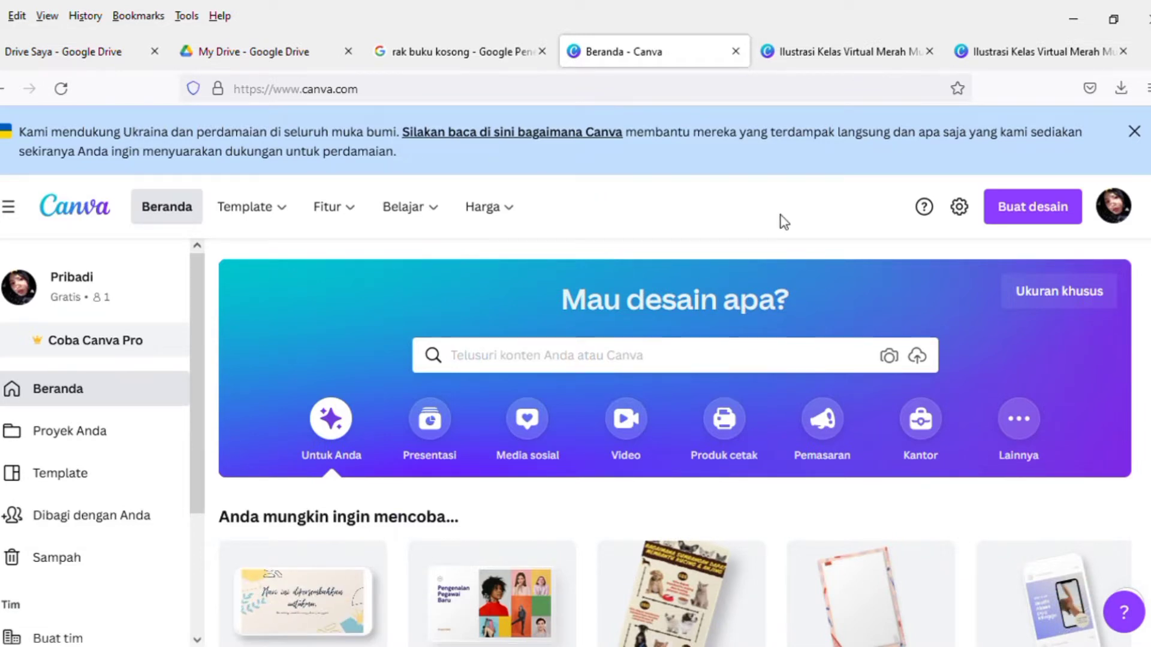
- Search the templates for "kelas virtual" and open the pink and blue classroom template with the blue sofa
{"action": "left_click", "coordinate": [493, 355]}
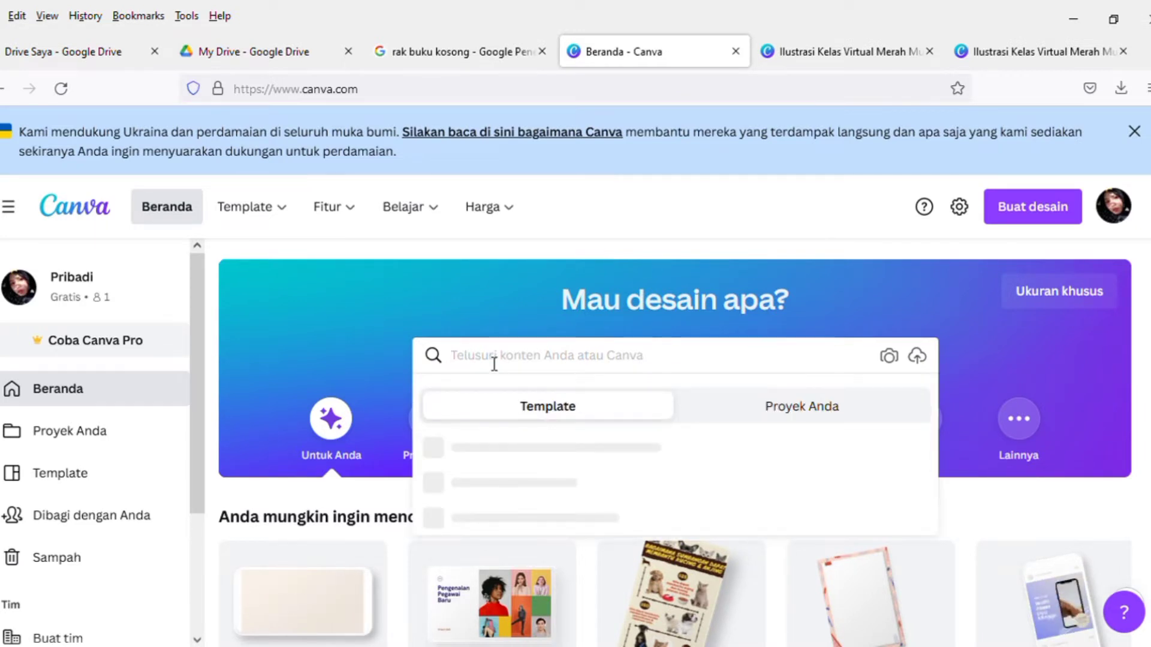
{"action": "type", "text": "kela"}
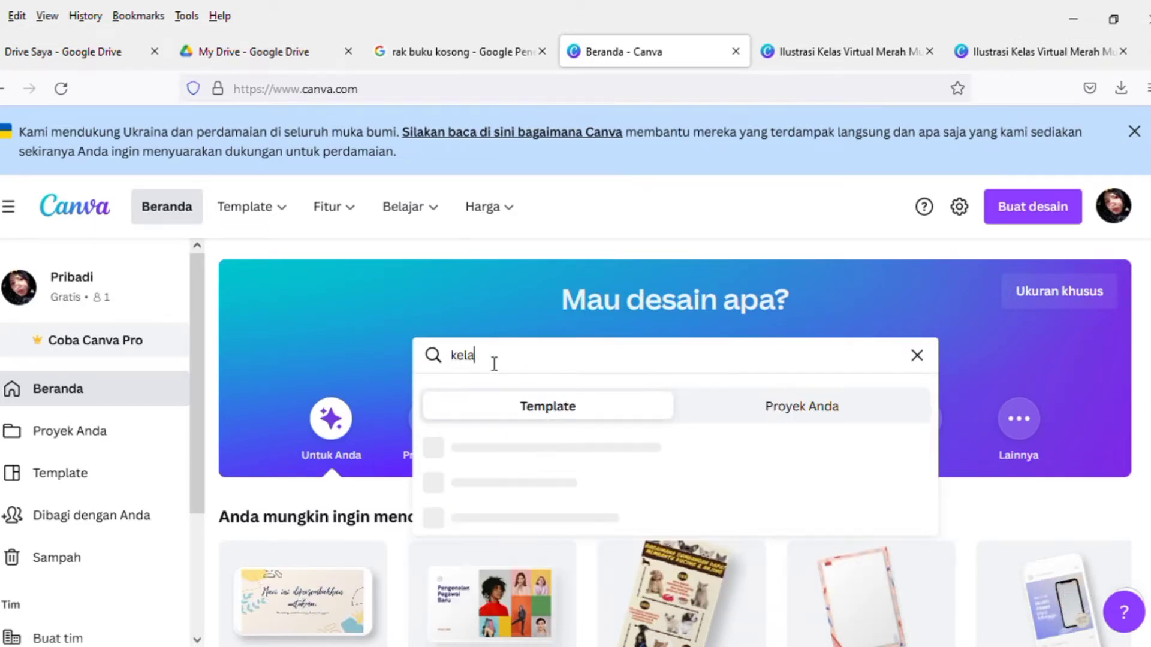
{"action": "type", "text": "s virtual"}
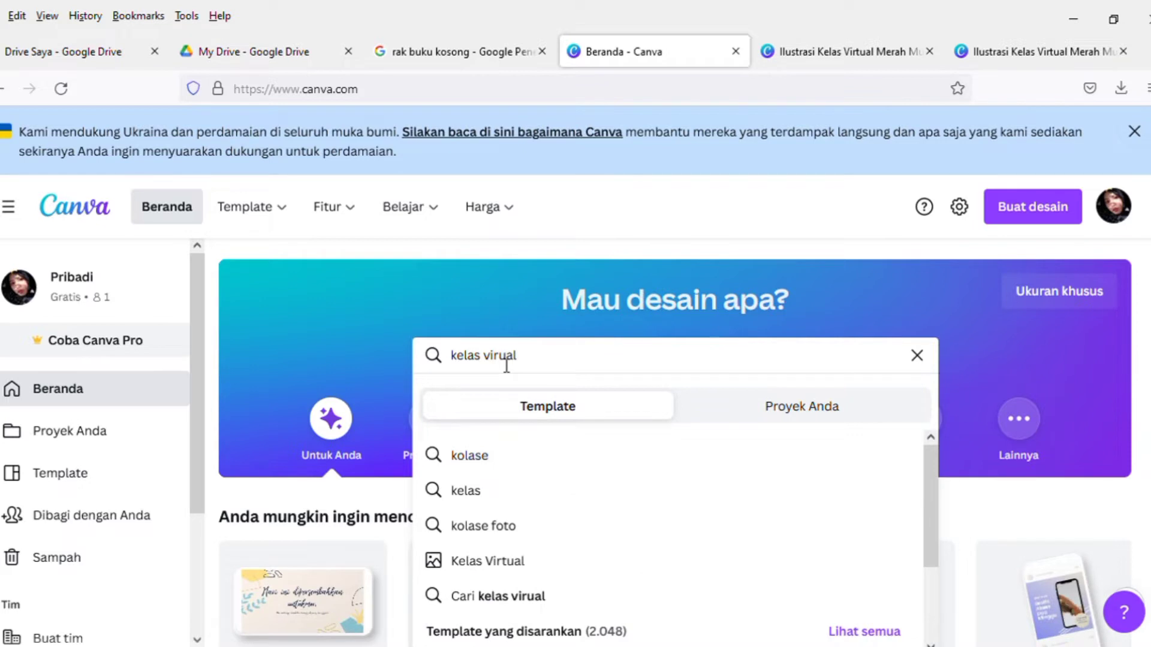
{"action": "left_click", "coordinate": [505, 356]}
{"action": "type", "text": "t"}
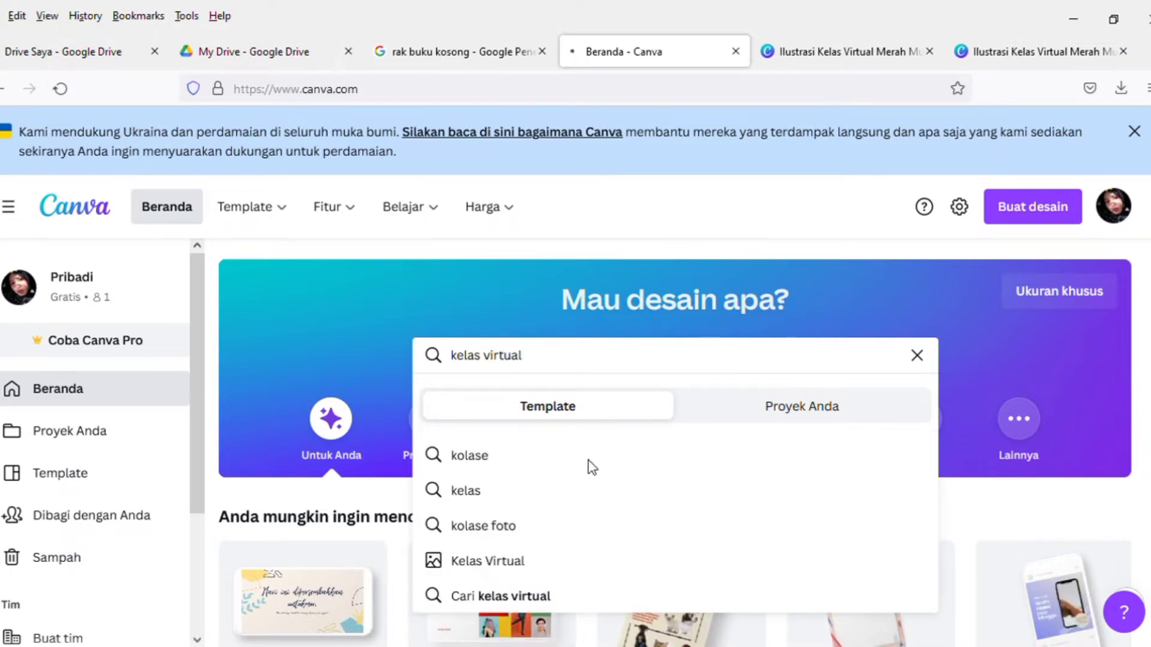
{"action": "key", "text": "Return"}
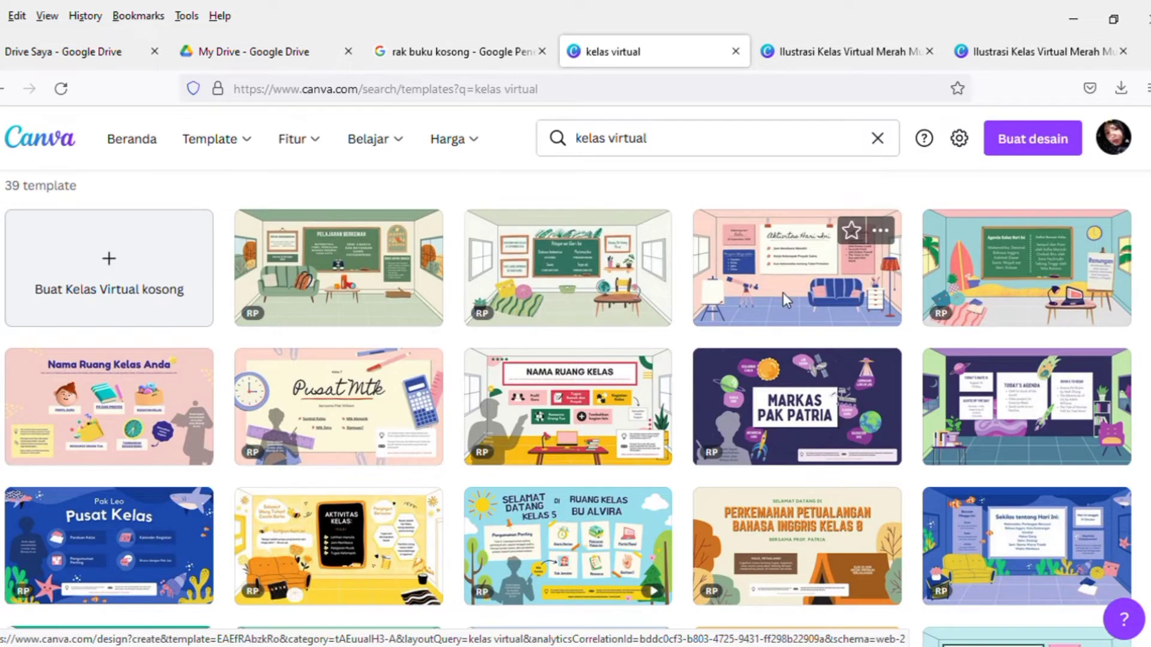
{"action": "left_click", "coordinate": [783, 293]}
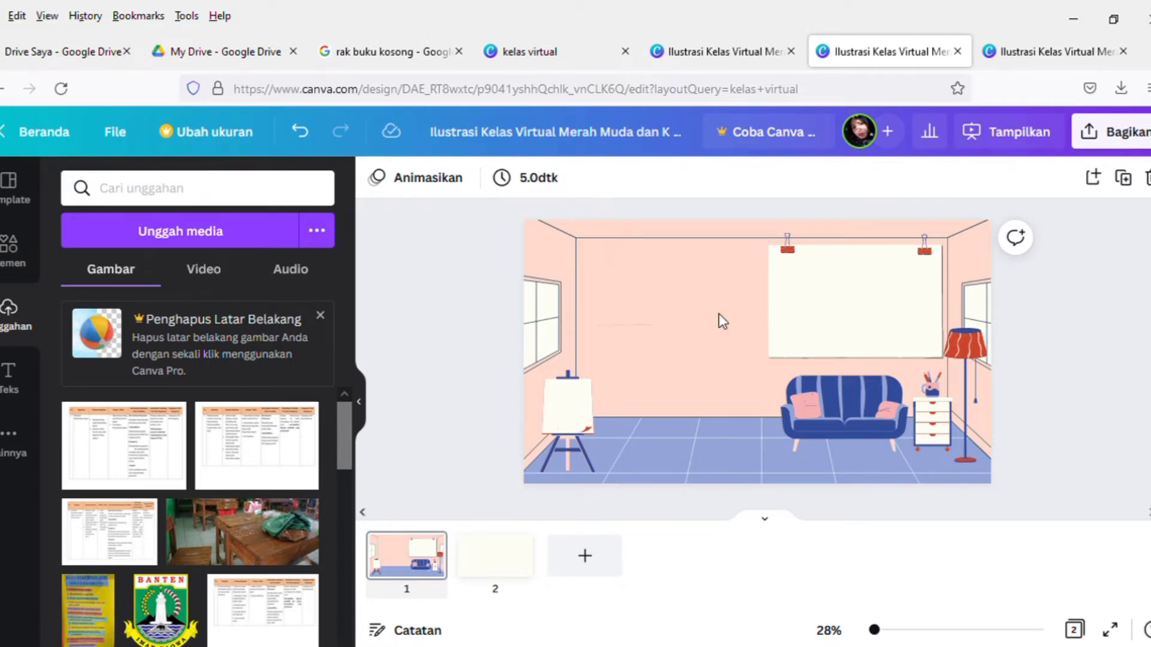
- Upload the empty bookshelf image and place it on page 1 against the left part of the back wall, enlarged to reach the floor
{"action": "left_click", "coordinate": [214, 234]}
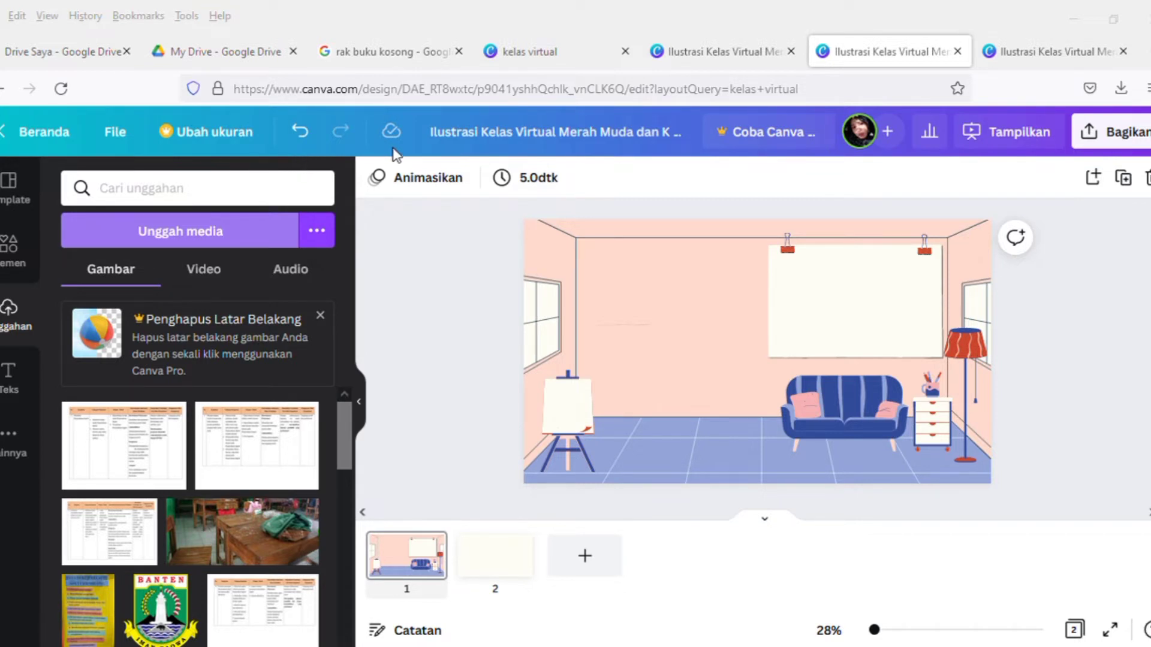
{"action": "left_click", "coordinate": [432, 402]}
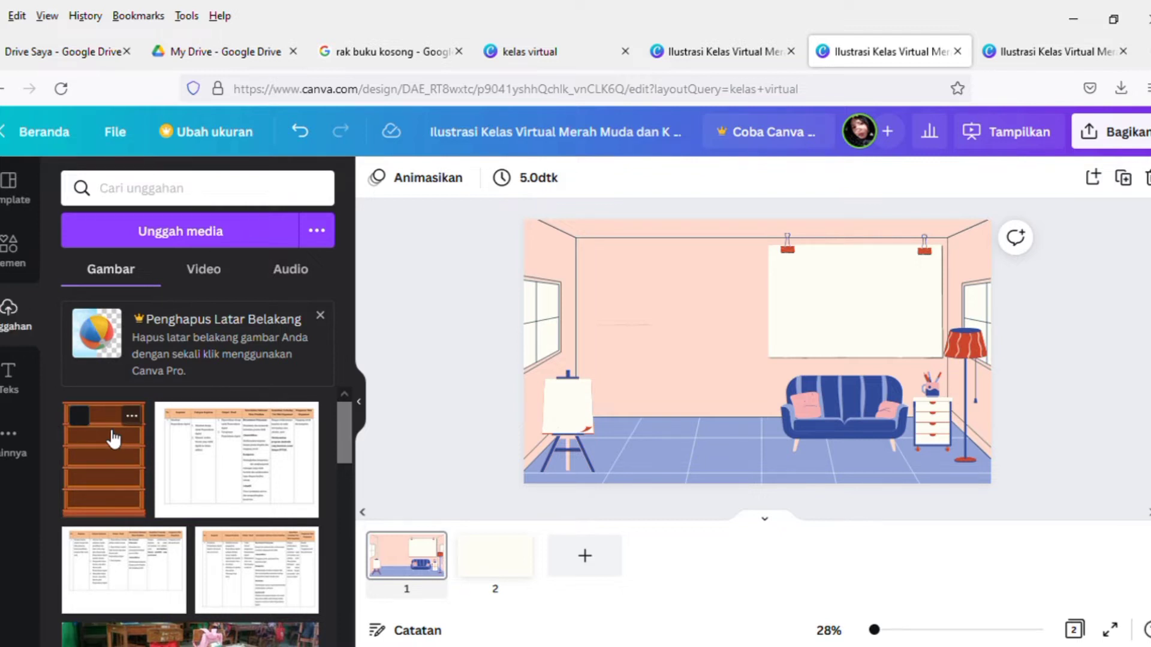
{"action": "left_click", "coordinate": [114, 439]}
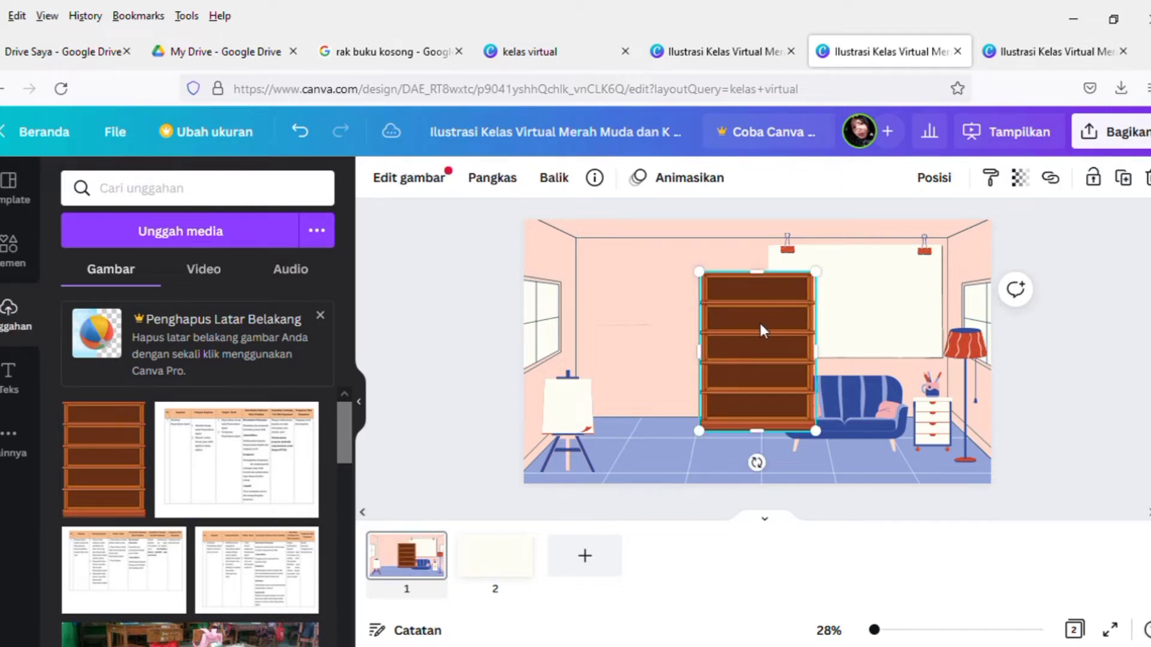
{"action": "left_click_drag", "start_coordinate": [689, 305], "coordinate": [632, 287]}
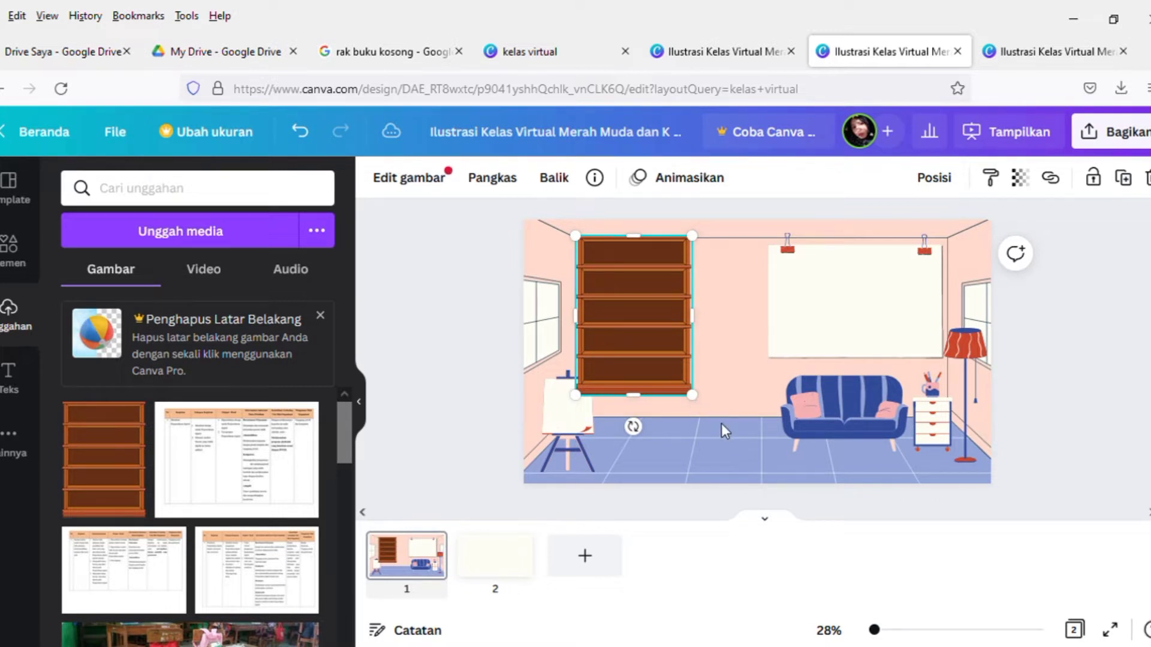
{"action": "left_click_drag", "start_coordinate": [722, 430], "coordinate": [756, 485]}
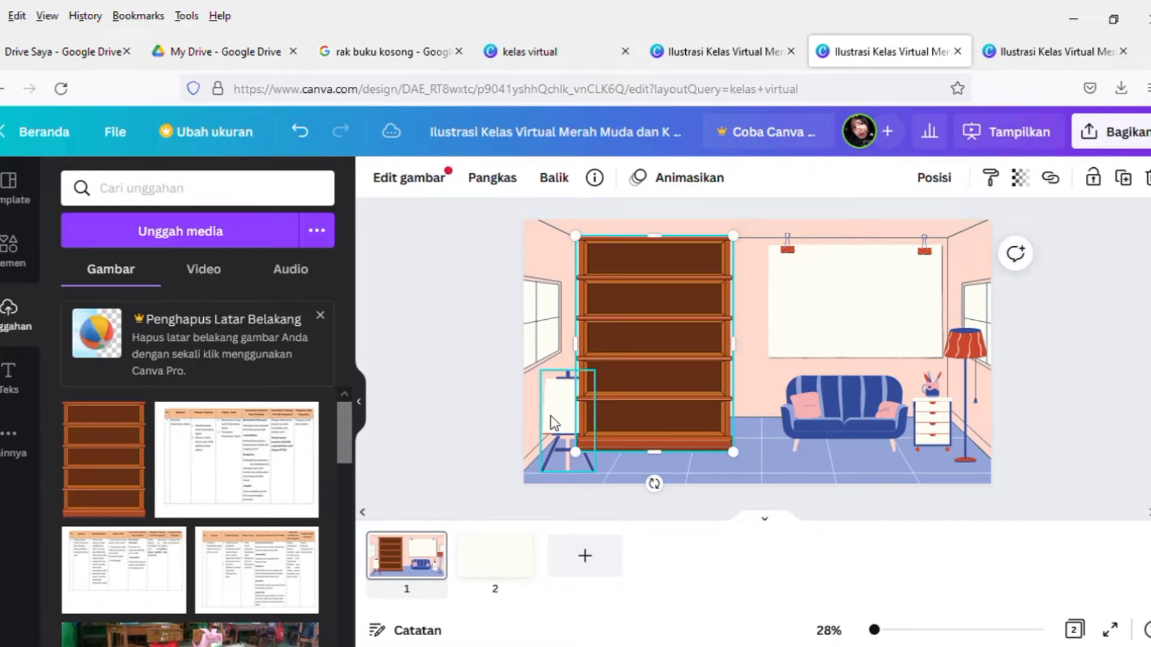
- Move the easel into the lower-left corner of the room, clear of the bookshelf, and reselect the bookshelf
{"action": "left_click", "coordinate": [553, 419]}
{"action": "left_click_drag", "start_coordinate": [553, 419], "coordinate": [553, 441]}
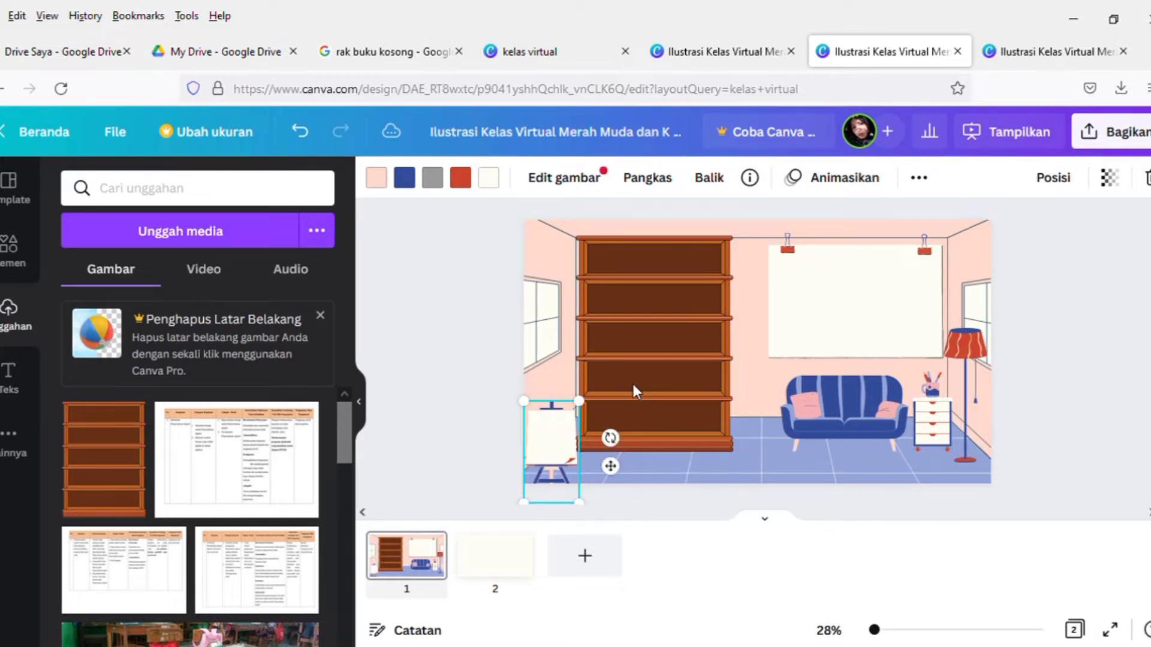
{"action": "left_click", "coordinate": [634, 389]}
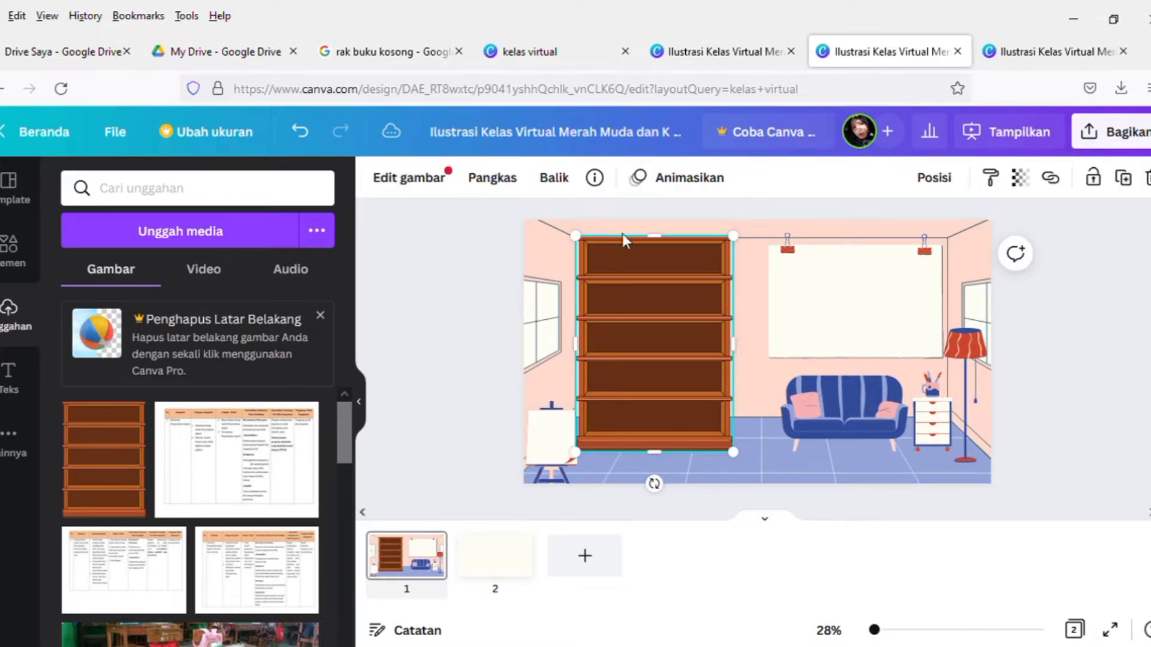
- Upload the three comic book covers and place "Jangan Jongkok Sembarangan", shrunk to shelf height, at the left end of the top shelf
{"action": "left_click", "coordinate": [201, 237]}
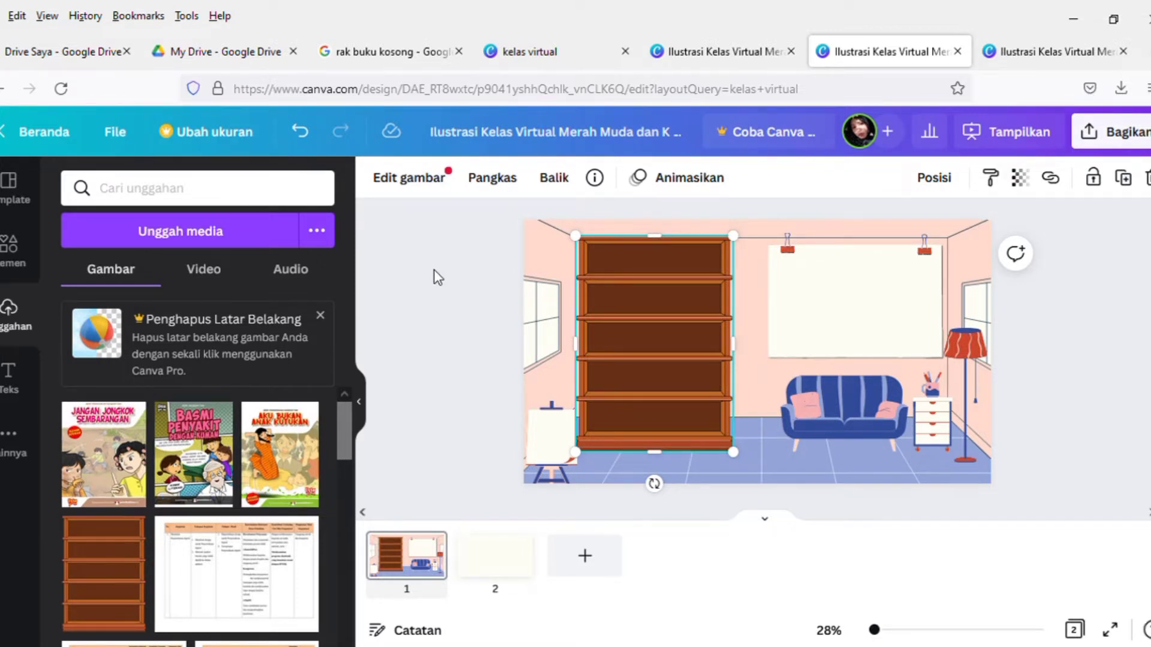
{"action": "left_click", "coordinate": [127, 471]}
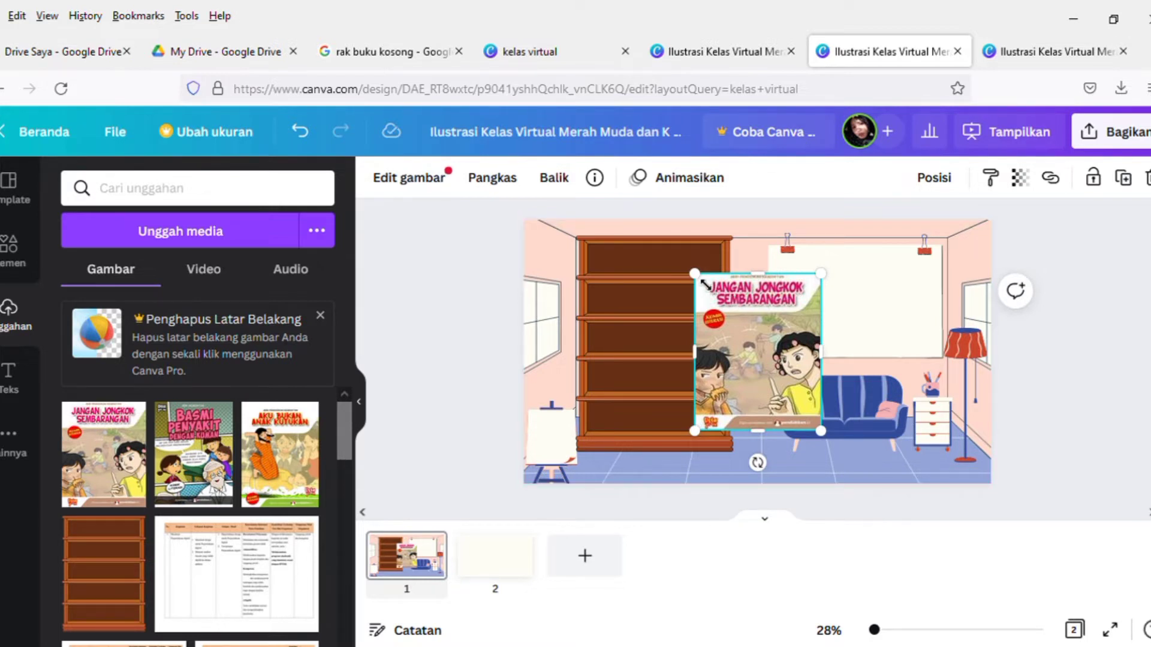
{"action": "left_click_drag", "start_coordinate": [785, 356], "coordinate": [607, 262]}
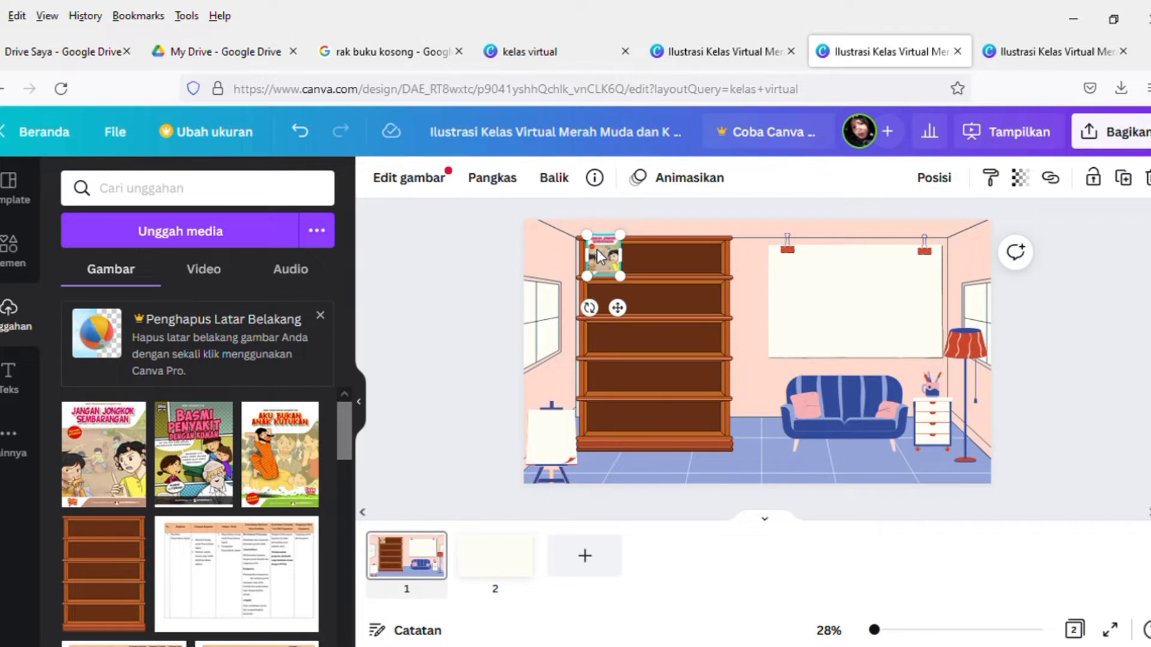
- Add the "Basmi Penyakit dengan Kuman" cover to the page and shrink it
{"action": "left_click", "coordinate": [191, 473]}
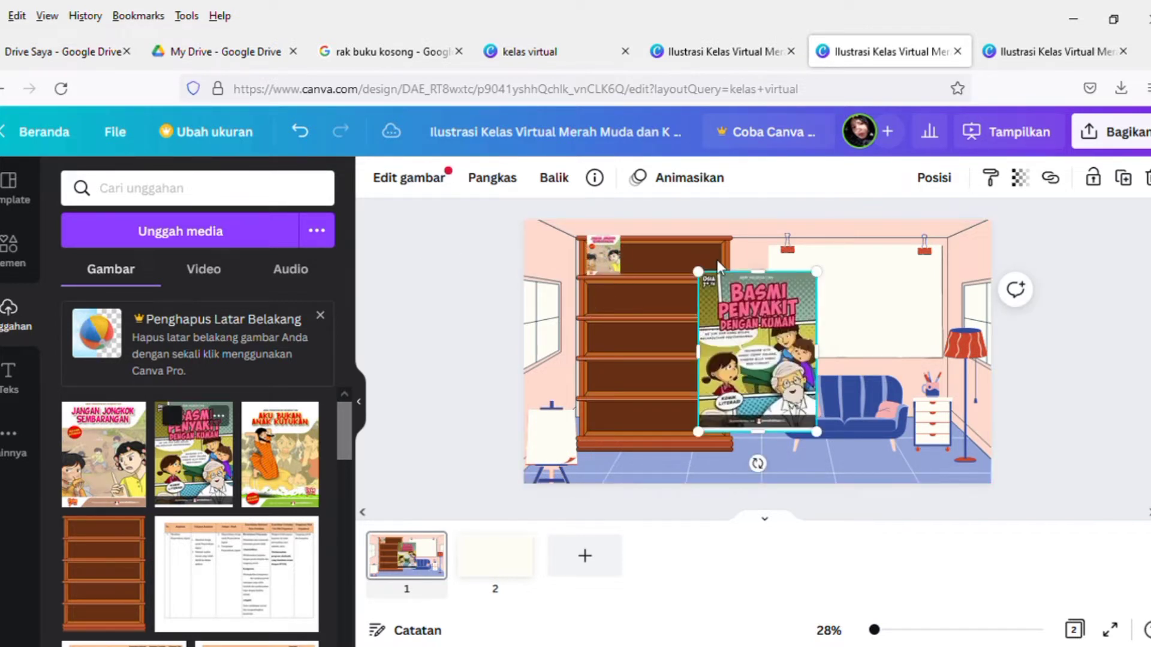
{"action": "left_click_drag", "start_coordinate": [701, 277], "coordinate": [779, 348]}
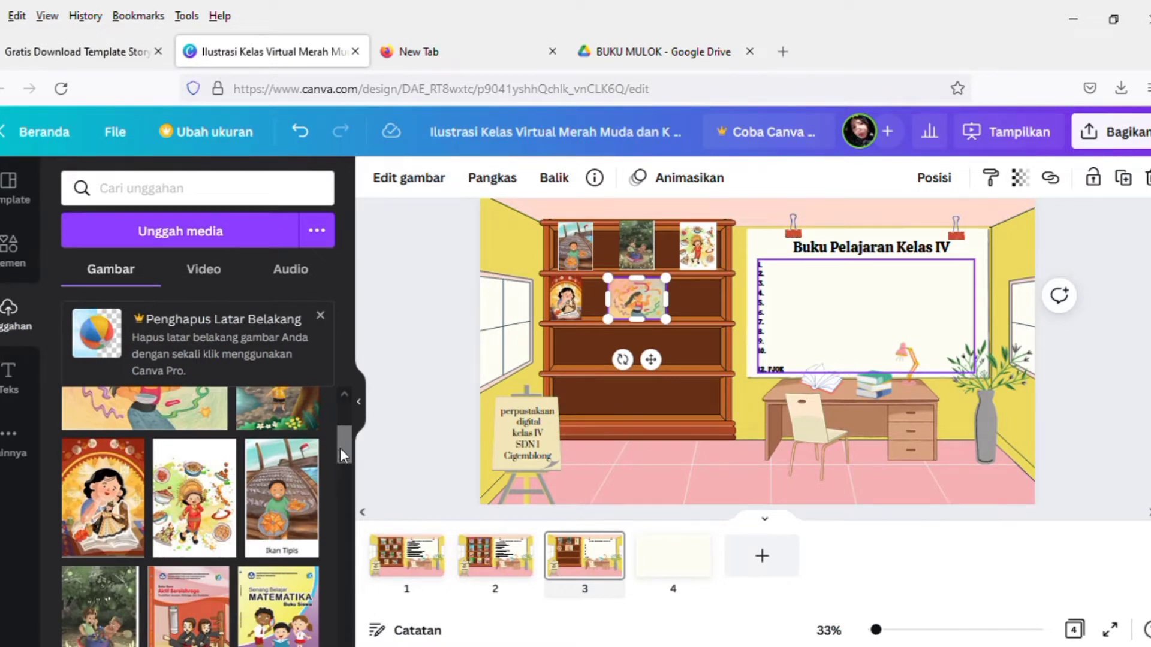
- Add the hornbill picture to page 3, shrink it to shelf height and place it at the right end of the second shelf
{"action": "left_click_drag", "start_coordinate": [339, 448], "coordinate": [344, 408]}
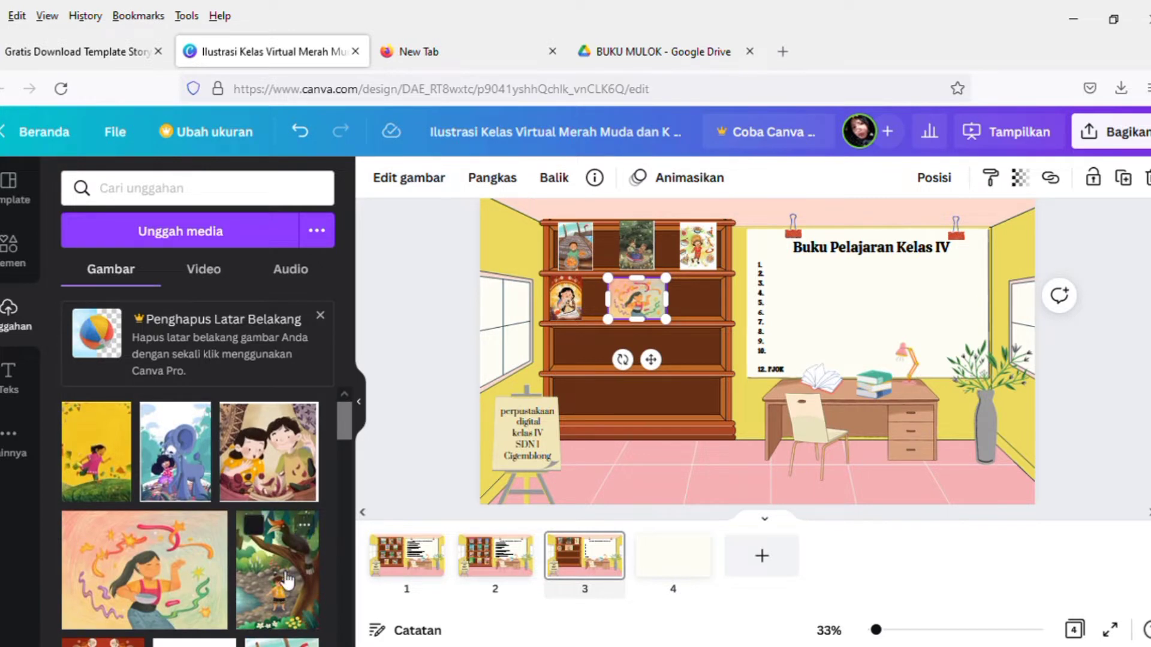
{"action": "left_click_drag", "start_coordinate": [286, 580], "coordinate": [773, 370]}
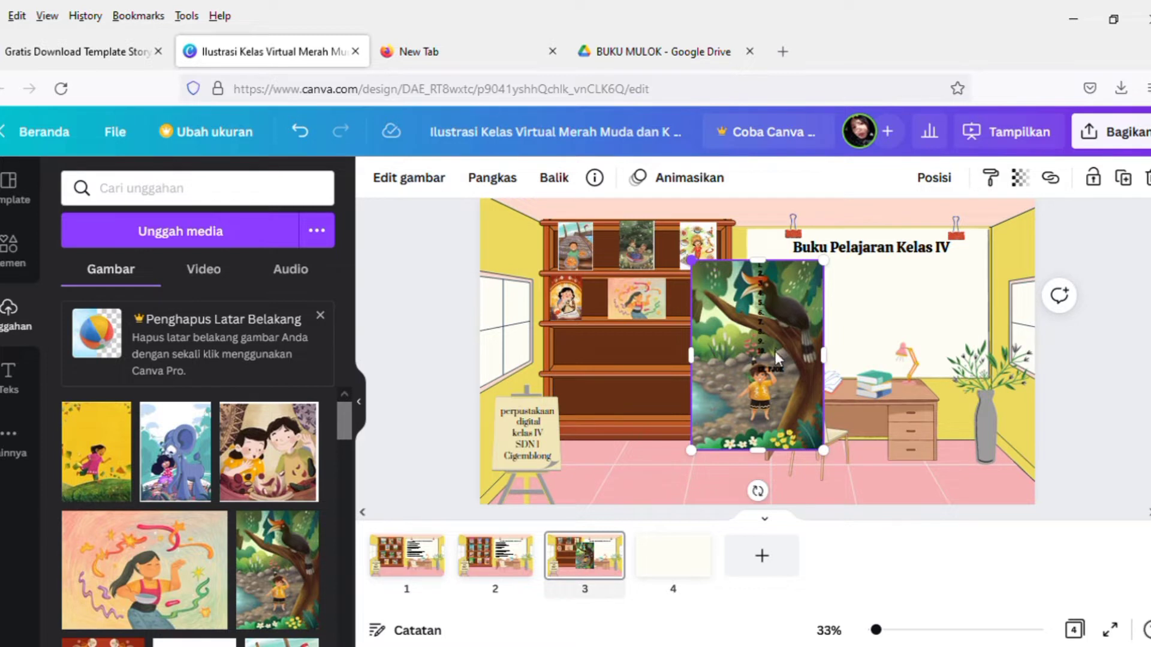
{"action": "left_click_drag", "start_coordinate": [691, 260], "coordinate": [717, 298]}
{"action": "left_click_drag", "start_coordinate": [791, 388], "coordinate": [800, 410]}
{"action": "left_click_drag", "start_coordinate": [802, 412], "coordinate": [799, 413]}
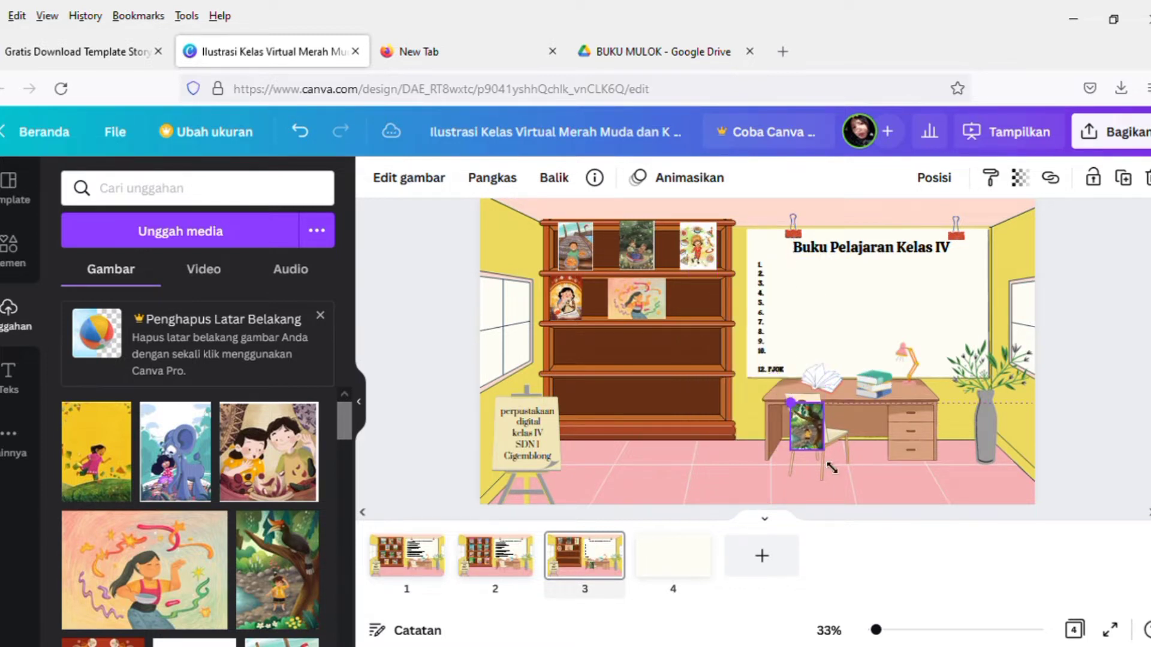
{"action": "left_click_drag", "start_coordinate": [748, 387], "coordinate": [728, 368]}
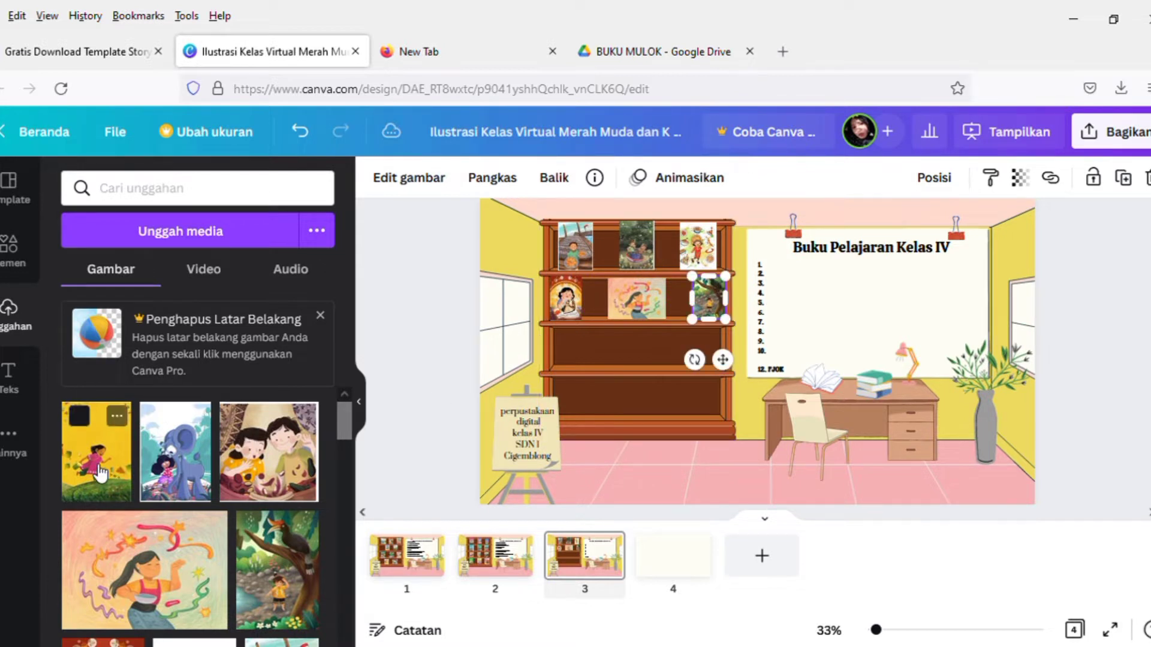
- Place the yellow running-girl cover at the left end and the blue elephant cover at the right end of the third shelf, both shrunk to fit
{"action": "left_click_drag", "start_coordinate": [99, 473], "coordinate": [783, 393]}
{"action": "left_click_drag", "start_coordinate": [814, 482], "coordinate": [577, 447]}
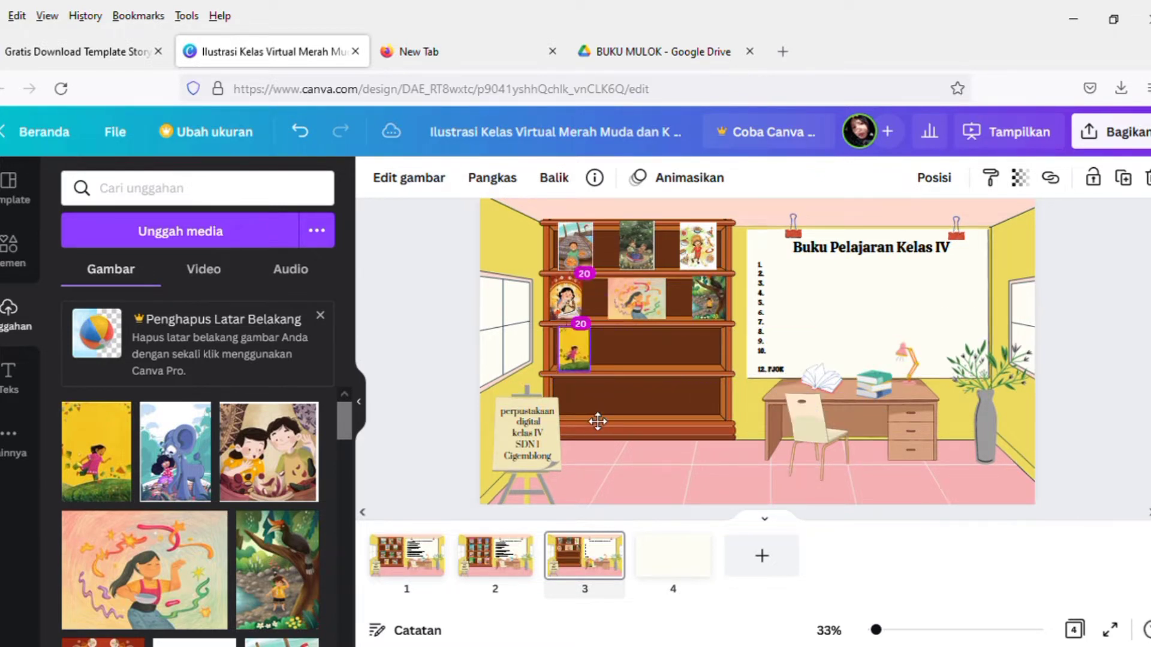
{"action": "left_click", "coordinate": [205, 465]}
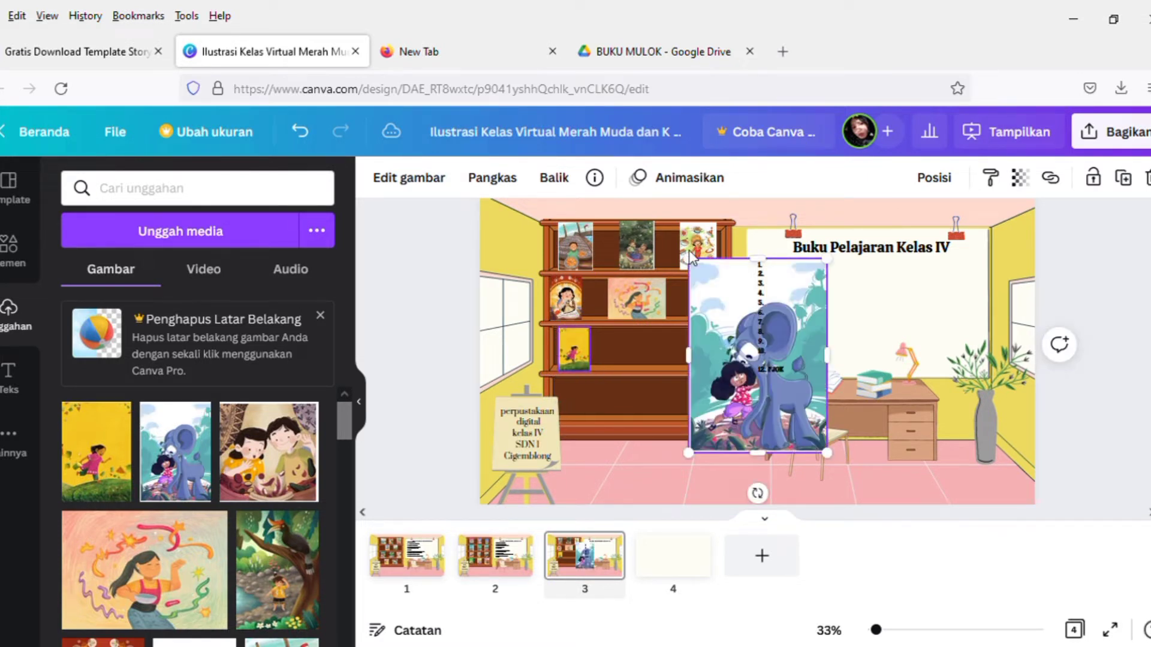
{"action": "left_click_drag", "start_coordinate": [688, 259], "coordinate": [719, 424]}
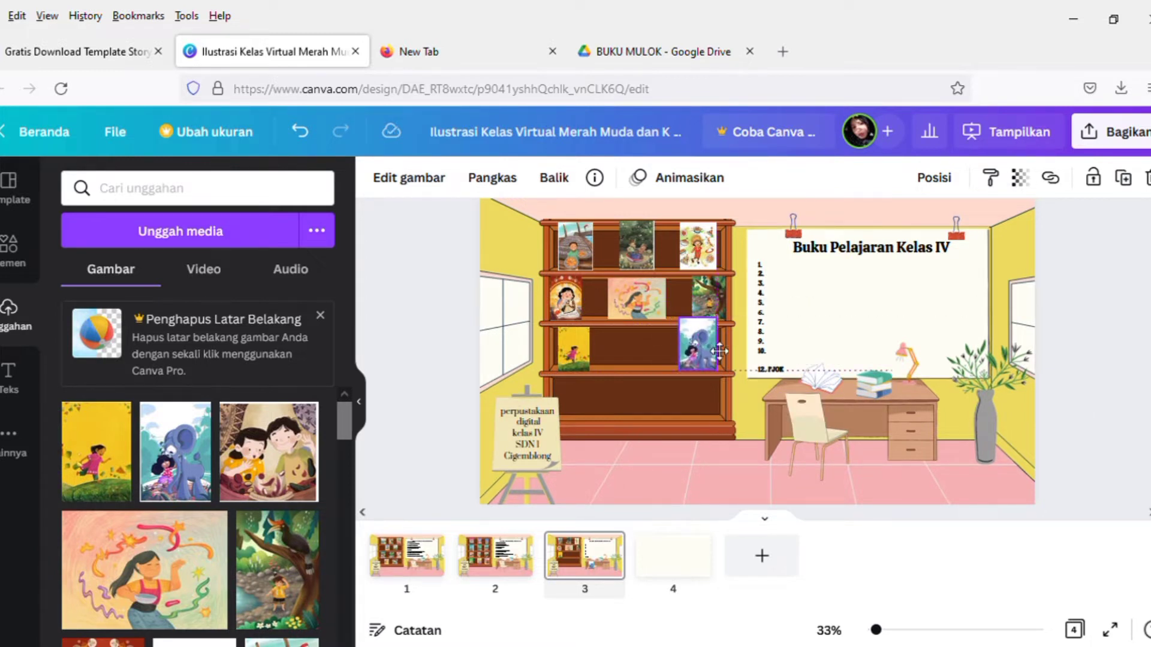
{"action": "left_click_drag", "start_coordinate": [690, 329], "coordinate": [693, 334]}
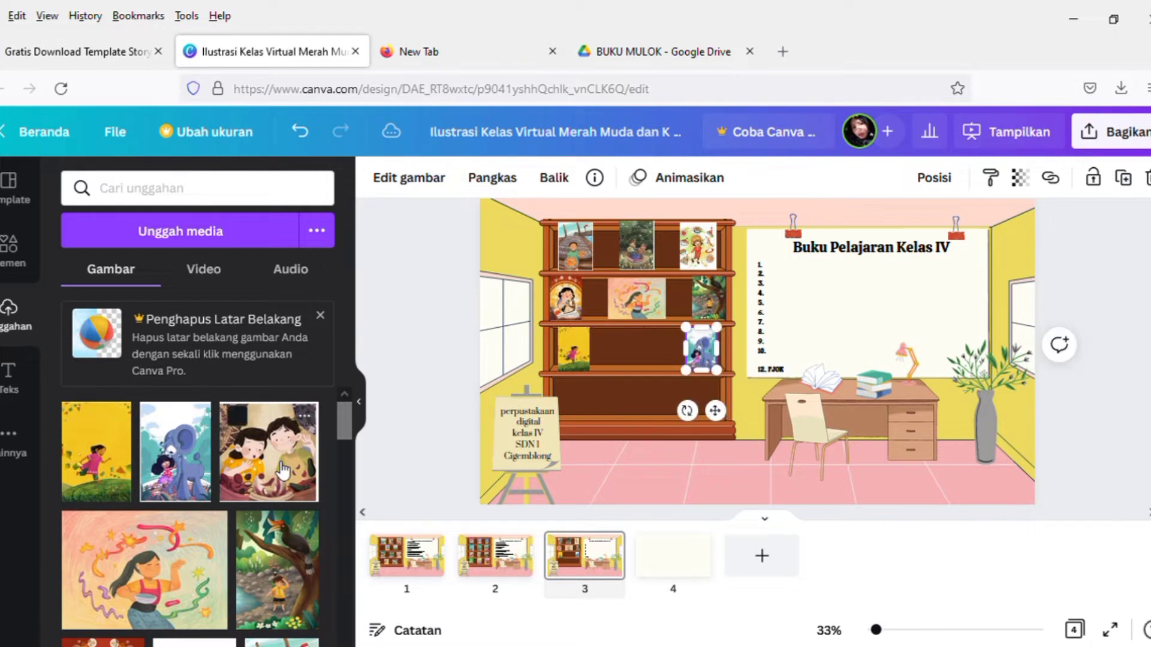
- Add the cover with the two children, shrink it and place it in the middle of the third shelf
{"action": "left_click_drag", "start_coordinate": [309, 464], "coordinate": [815, 422]}
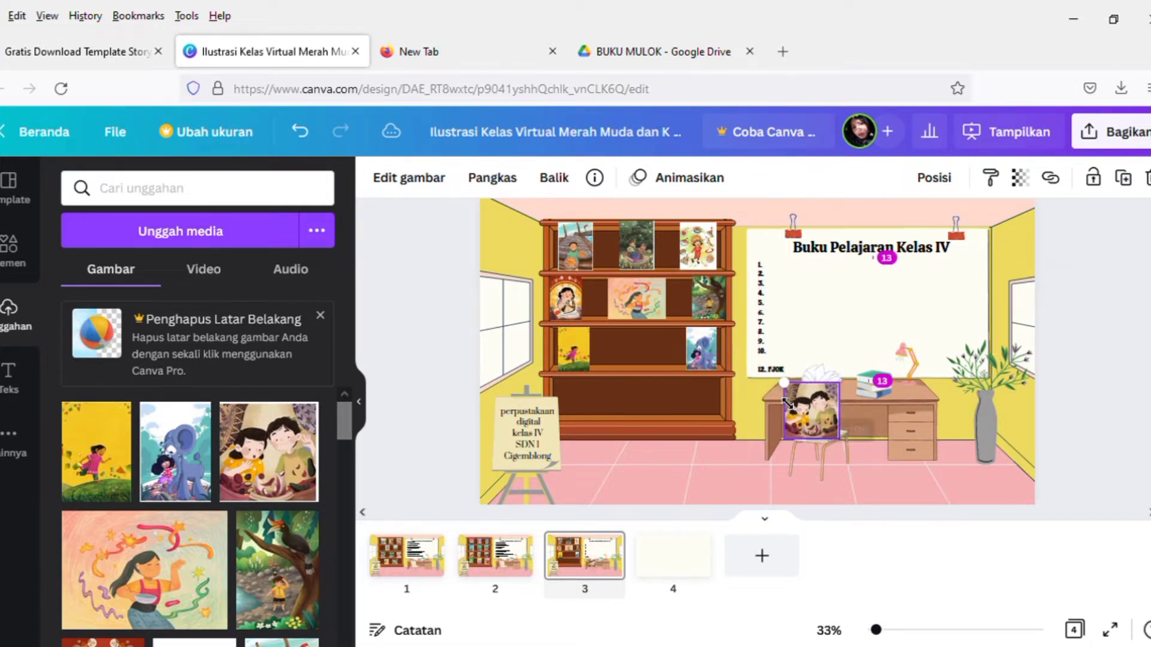
{"action": "left_click_drag", "start_coordinate": [825, 479], "coordinate": [659, 420]}
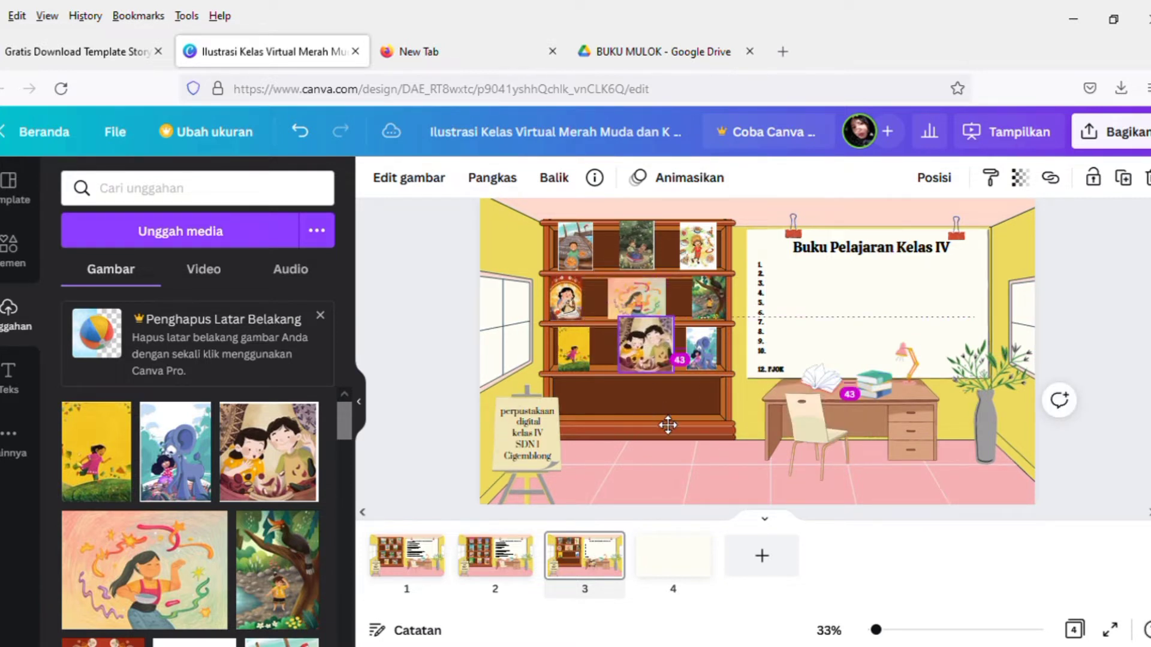
{"action": "left_click_drag", "start_coordinate": [651, 359], "coordinate": [643, 362]}
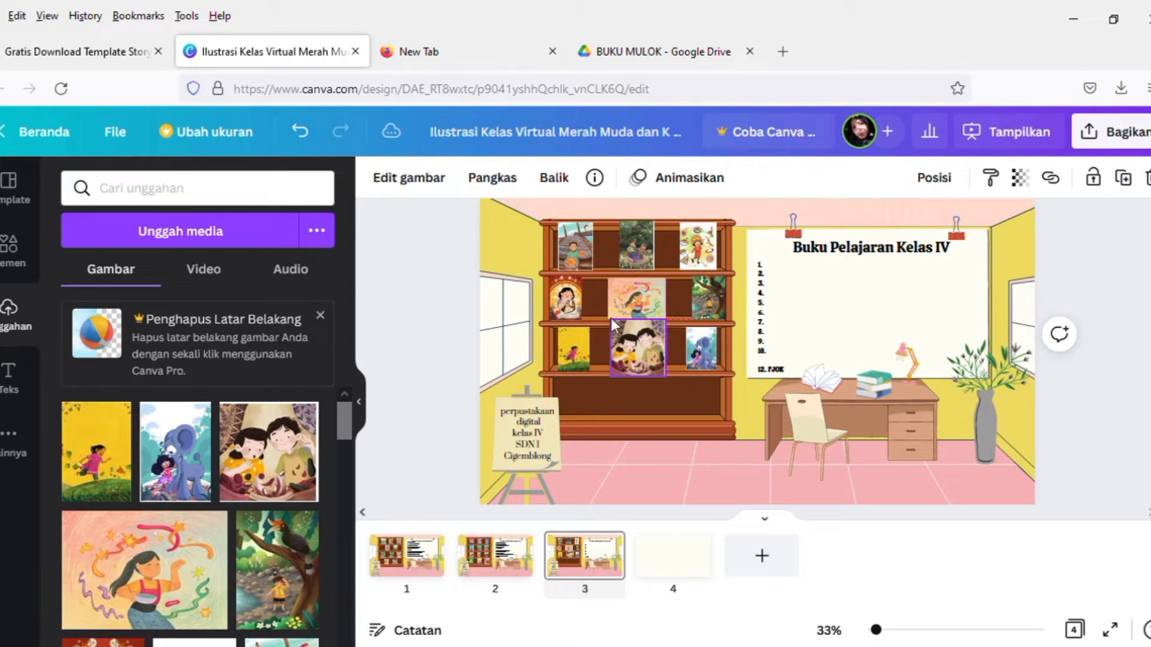
{"action": "left_click_drag", "start_coordinate": [616, 323], "coordinate": [643, 353]}
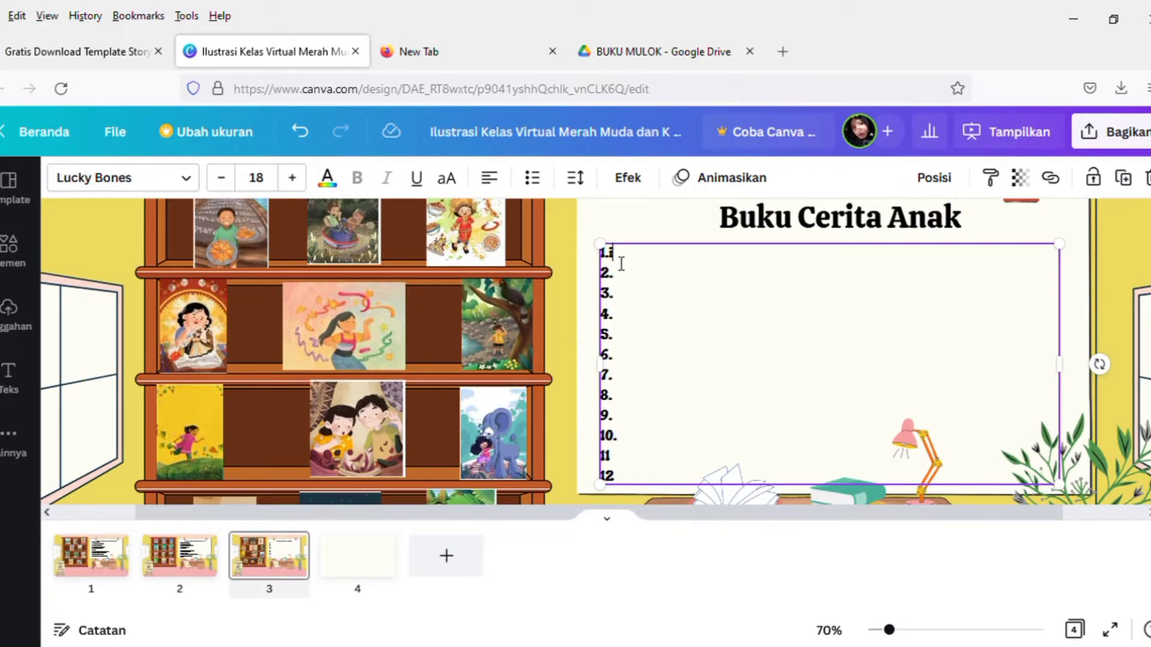
- Fill in items 1 to 3 under "Buku Cerita Anak" with "ikan tipis", "kepiting untuk makan malam" and "pengiring pengantin kecil"
{"action": "type", "text": "kan tipis"}
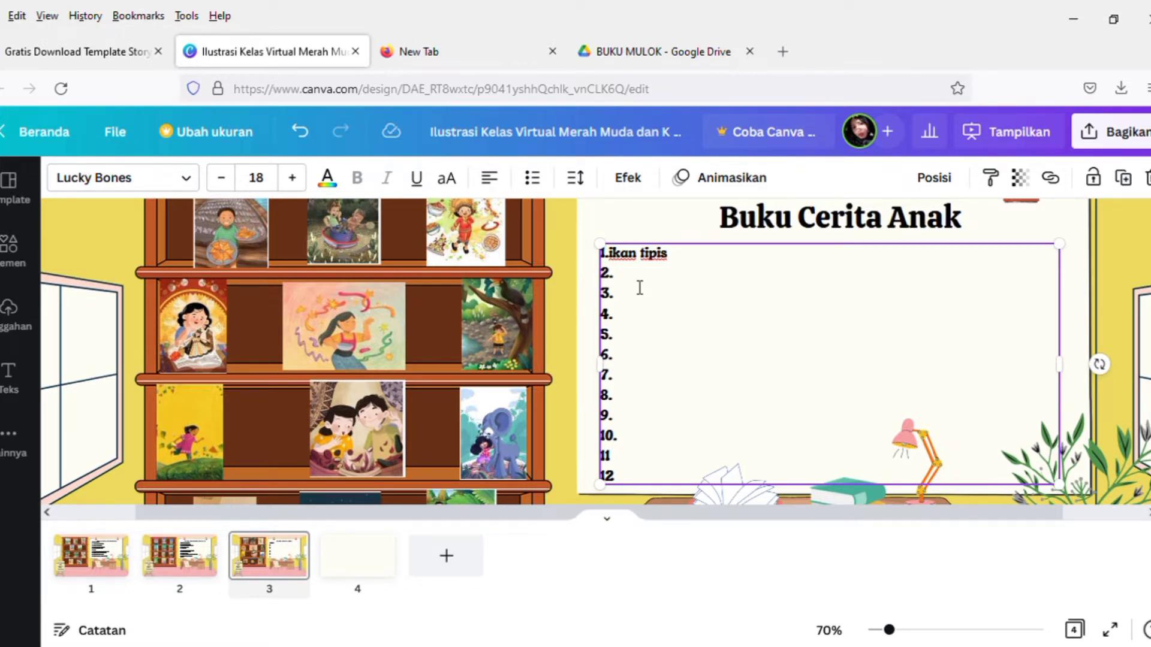
{"action": "type", "text": "kepiting untuk maka"}
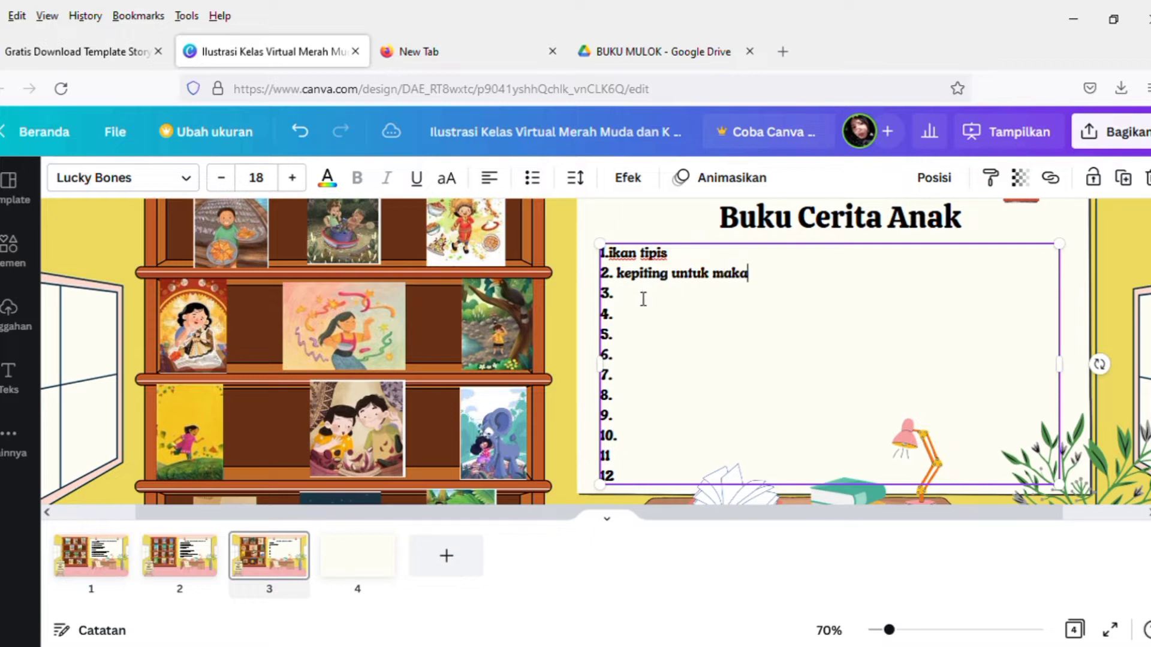
{"action": "type", "text": "n"}
{"action": "type", "text": " m"}
{"action": "type", "text": "alam 3. "}
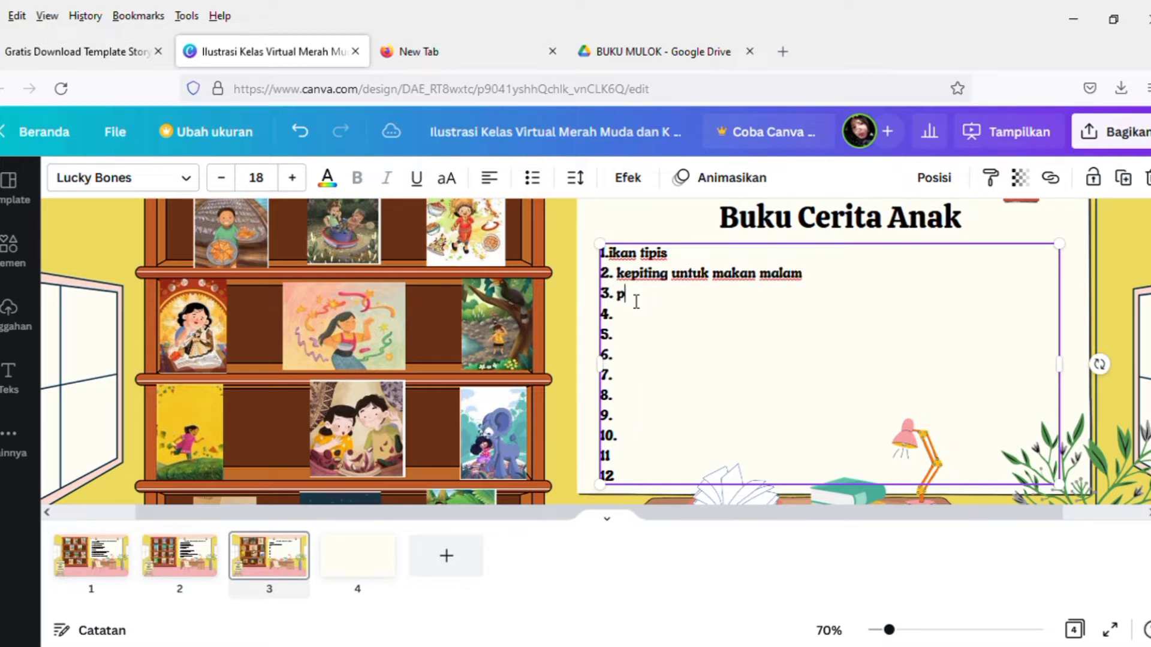
{"action": "type", "text": "pengiring pengantin"}
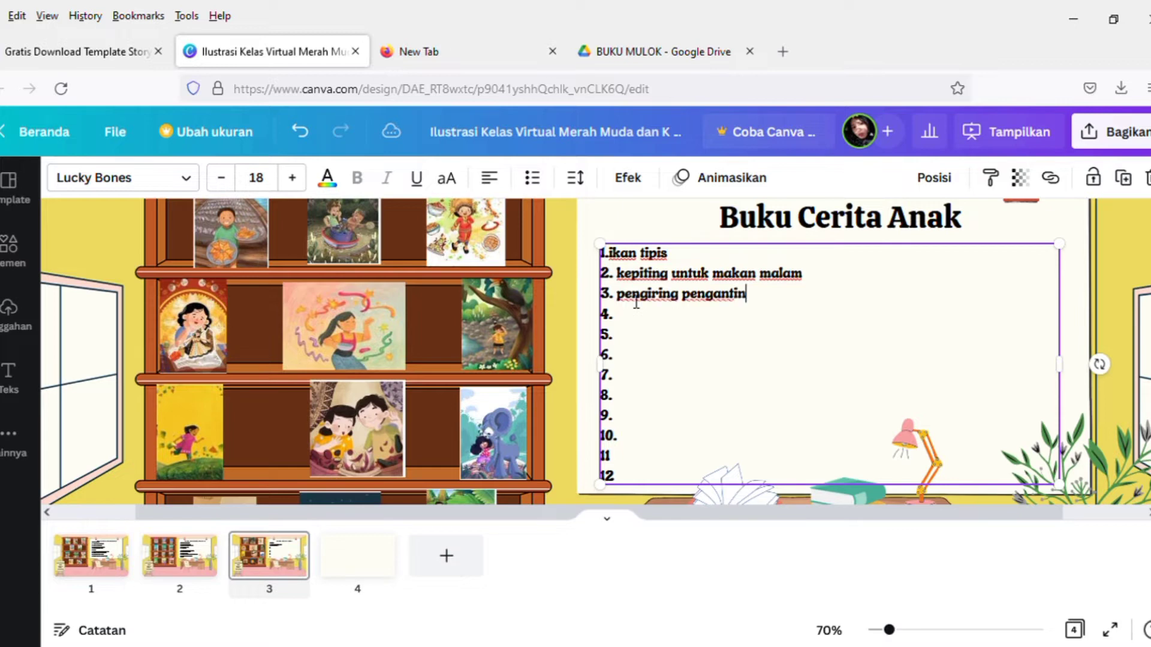
{"action": "type", "text": " kecil"}
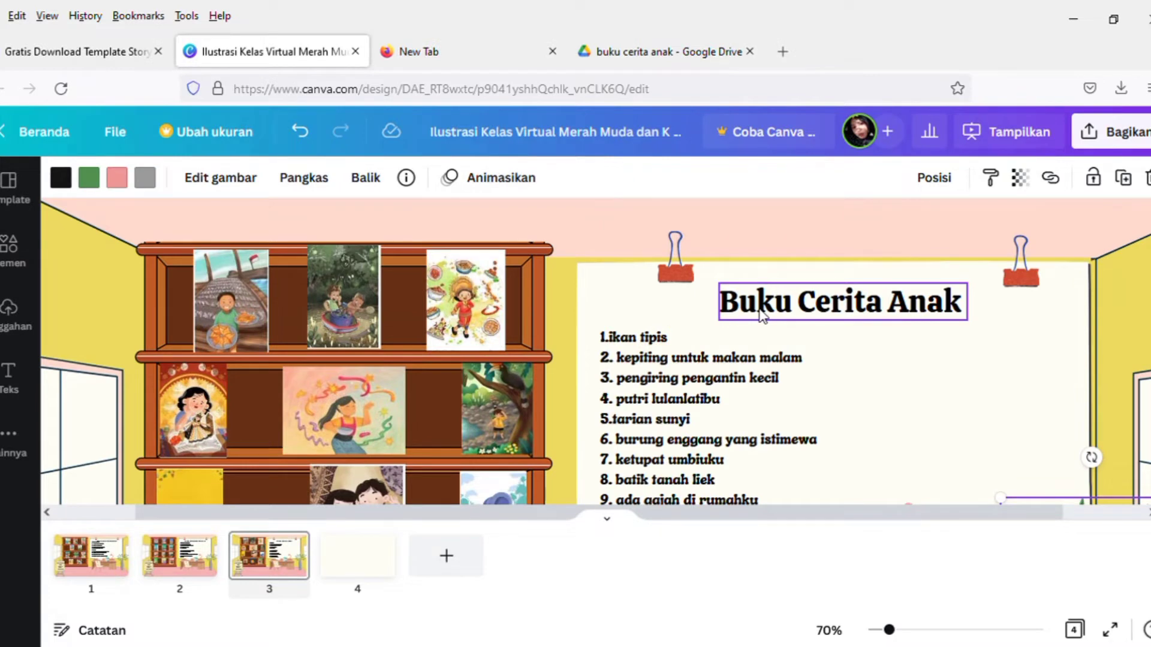
- Switch to Google Drive and copy the share link of "Ikan tipis.pdf" in the "buku cerita anak" folder
{"action": "left_click", "coordinate": [638, 54]}
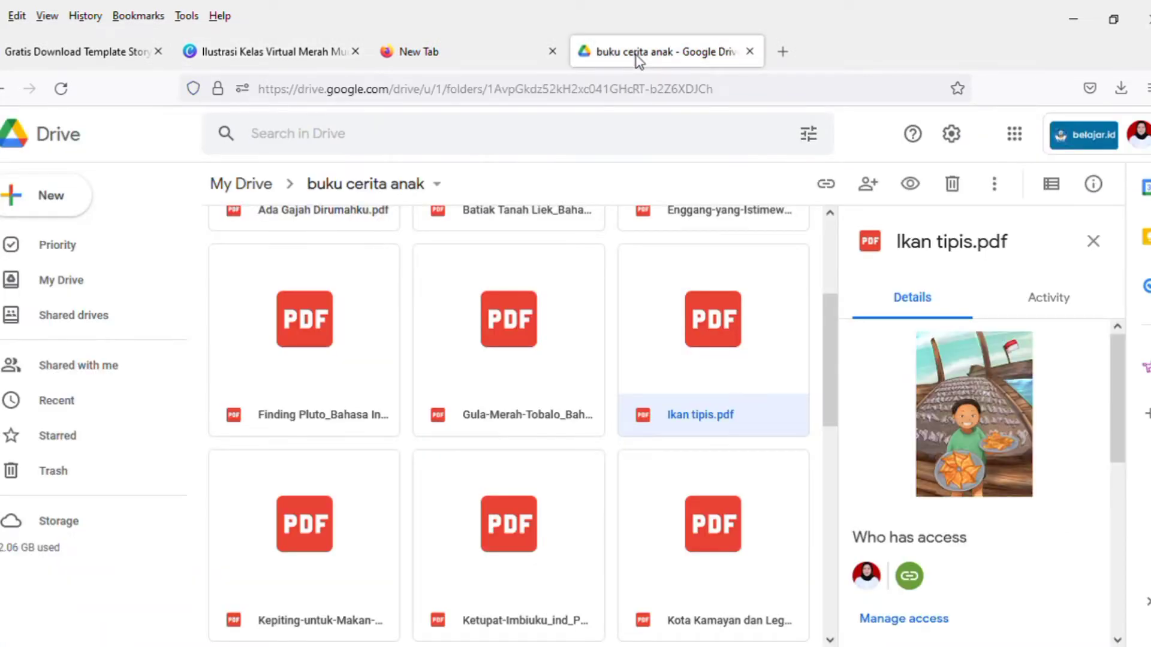
{"action": "right_click", "coordinate": [688, 346]}
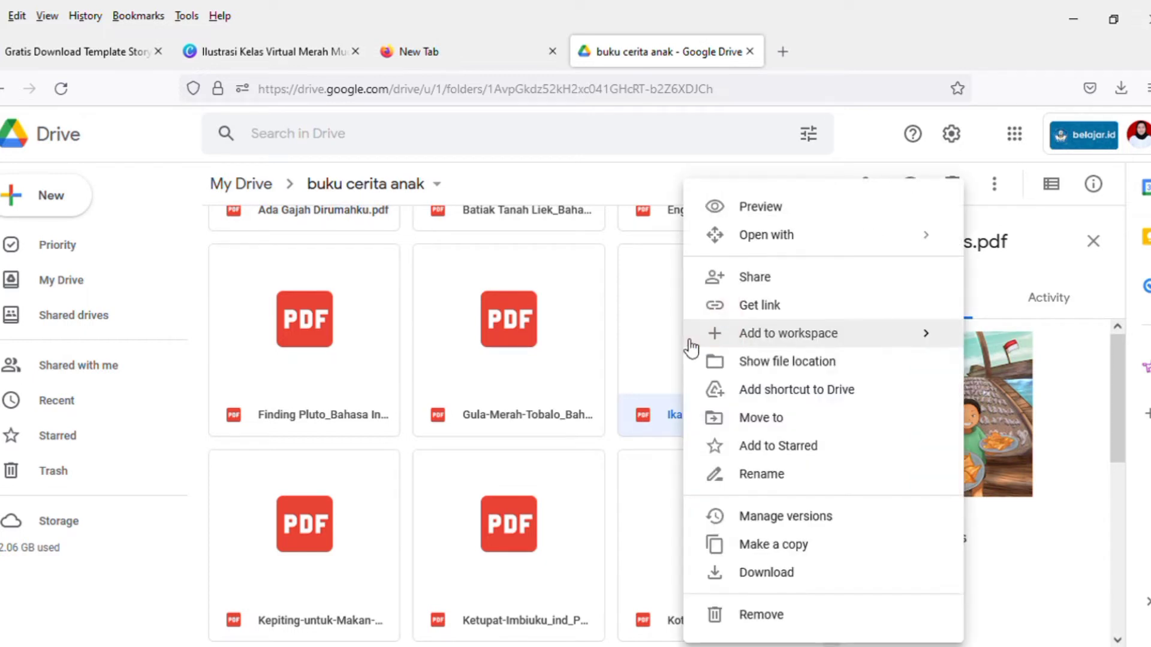
{"action": "left_click", "coordinate": [767, 307]}
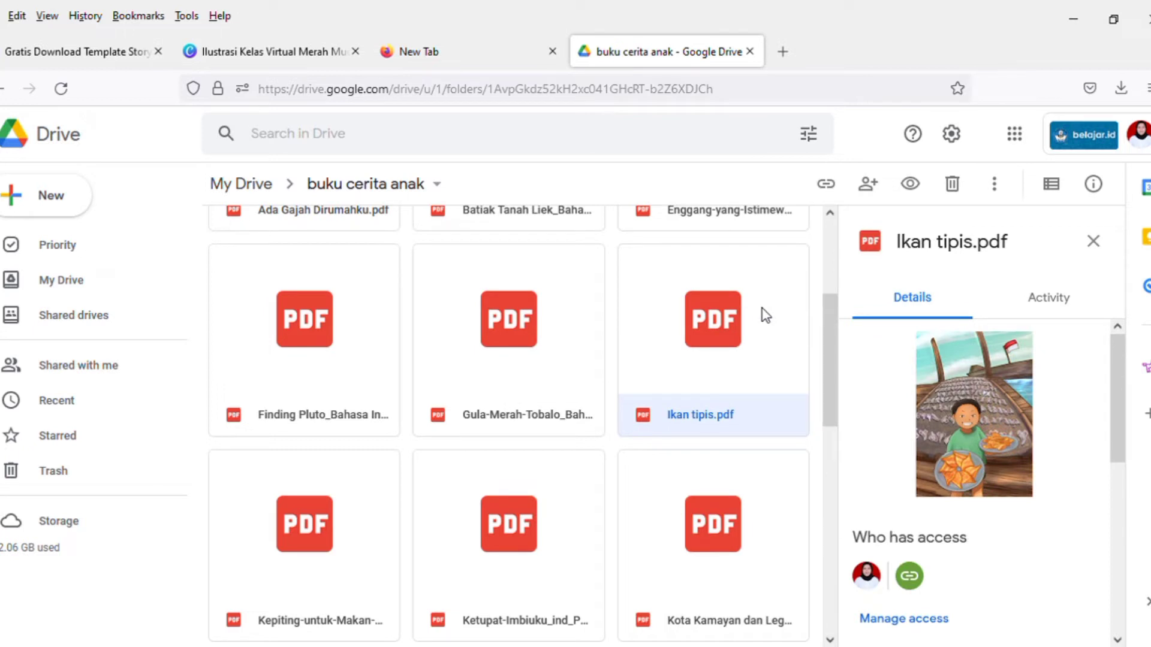
{"action": "double_click", "coordinate": [694, 417]}
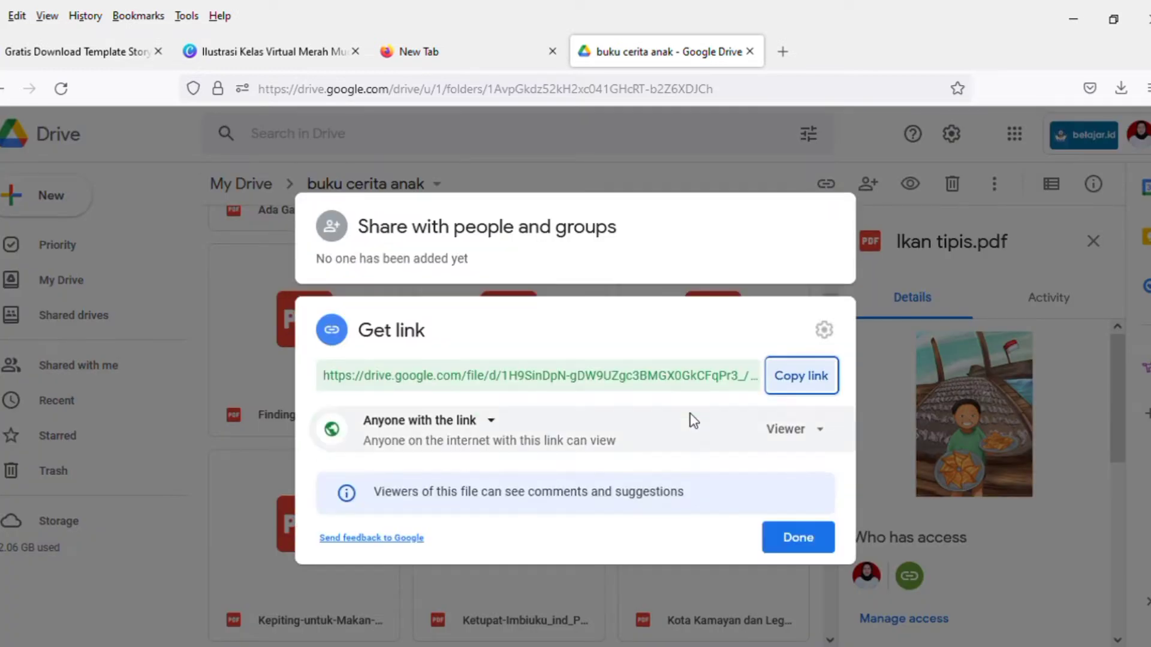
{"action": "left_click", "coordinate": [796, 387]}
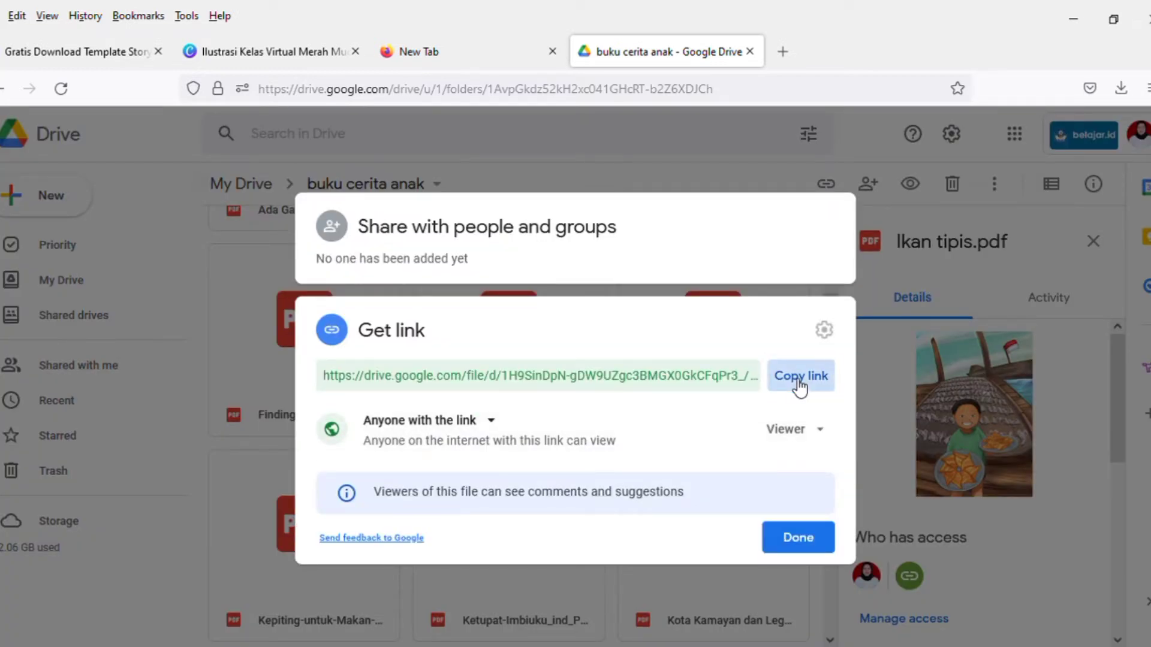
- Back in Canva, attach the copied Drive link to the fish-seller cover at the left end of the first shelf on page 3
{"action": "left_click", "coordinate": [295, 54]}
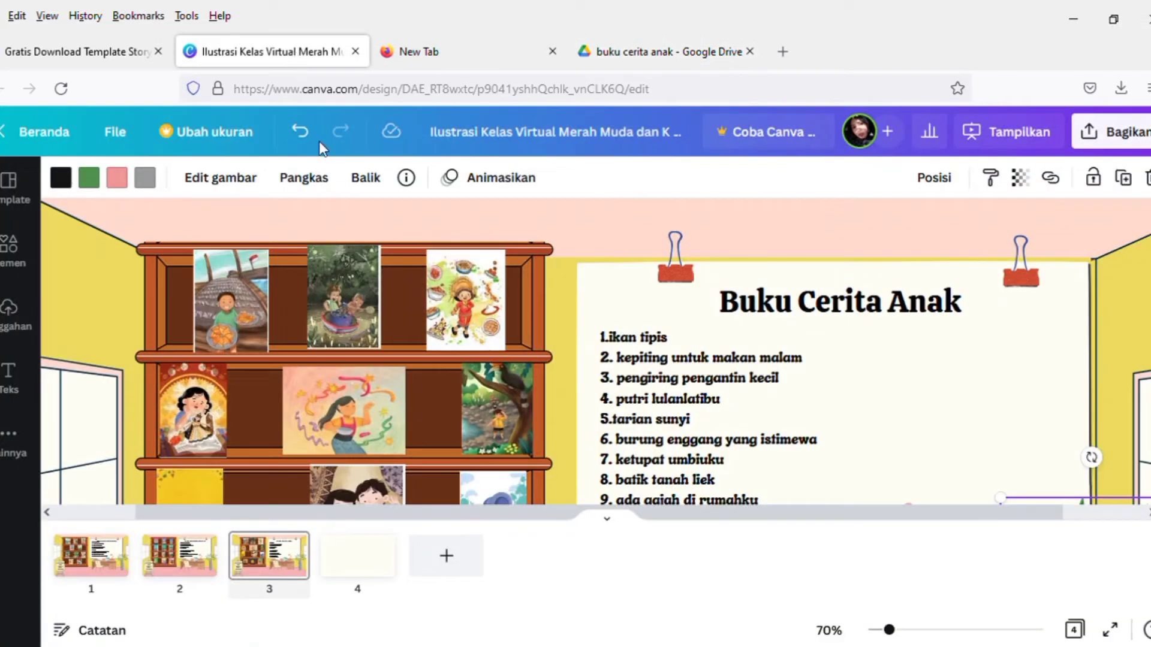
{"action": "left_click", "coordinate": [248, 303]}
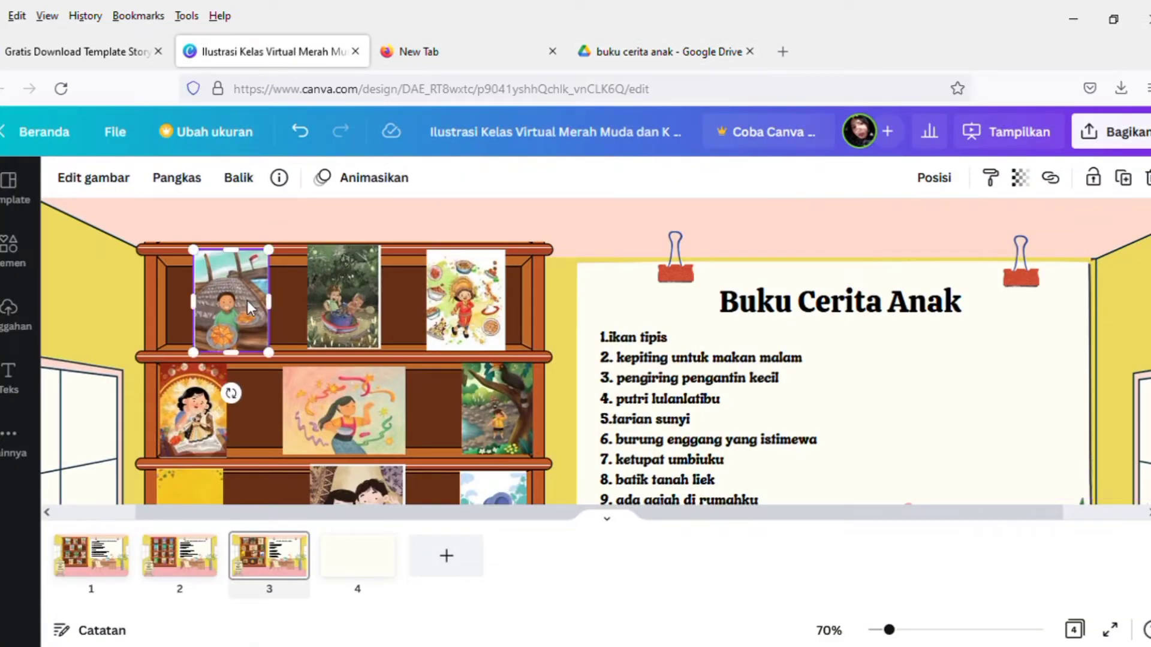
{"action": "left_click", "coordinate": [1056, 178]}
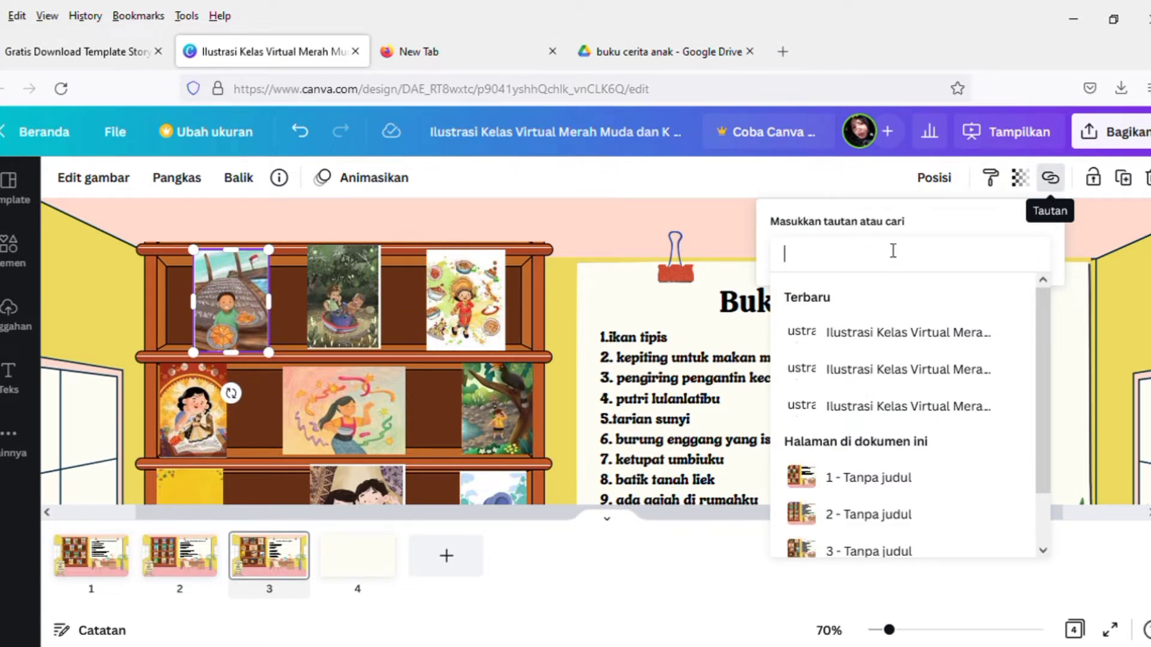
{"action": "key", "text": "ctrl+v"}
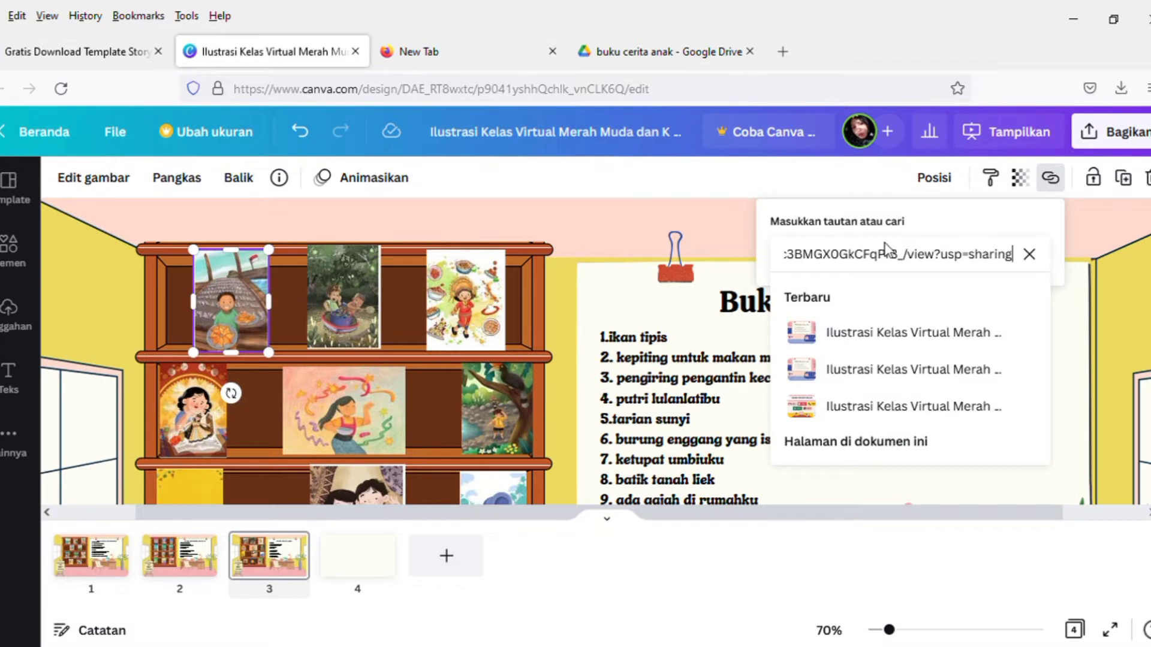
{"action": "key", "text": "Return"}
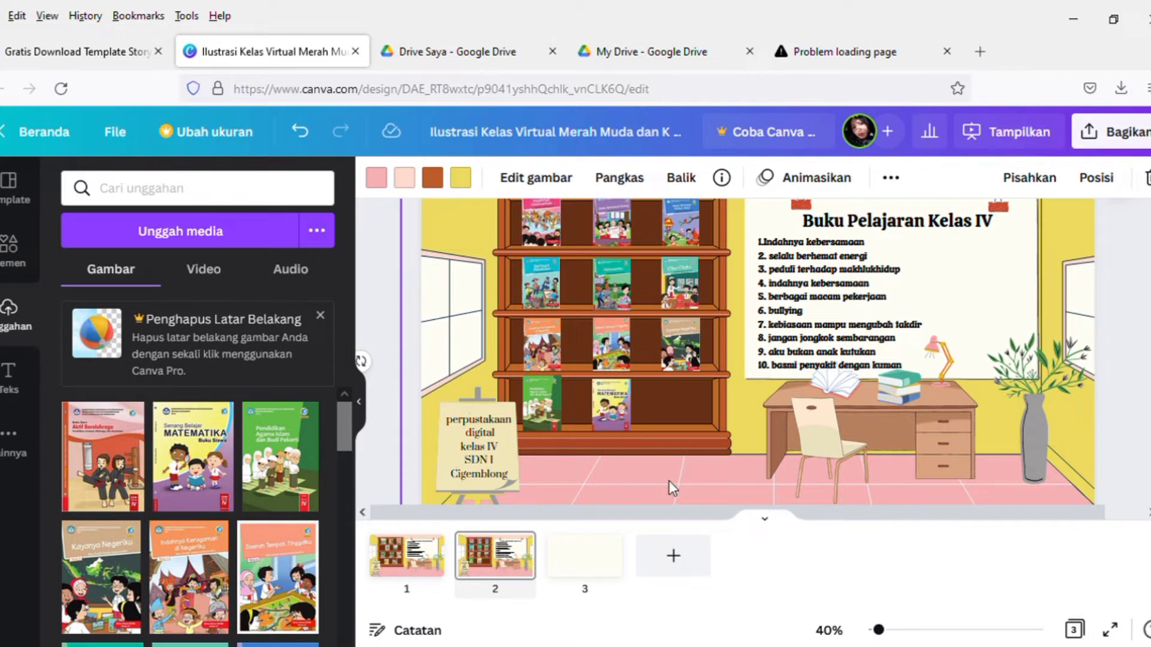
- Add the red "Aktif Berolahraga" cover to page 2, shrink it and place it at the right end of the fourth shelf
{"action": "left_click", "coordinate": [118, 472]}
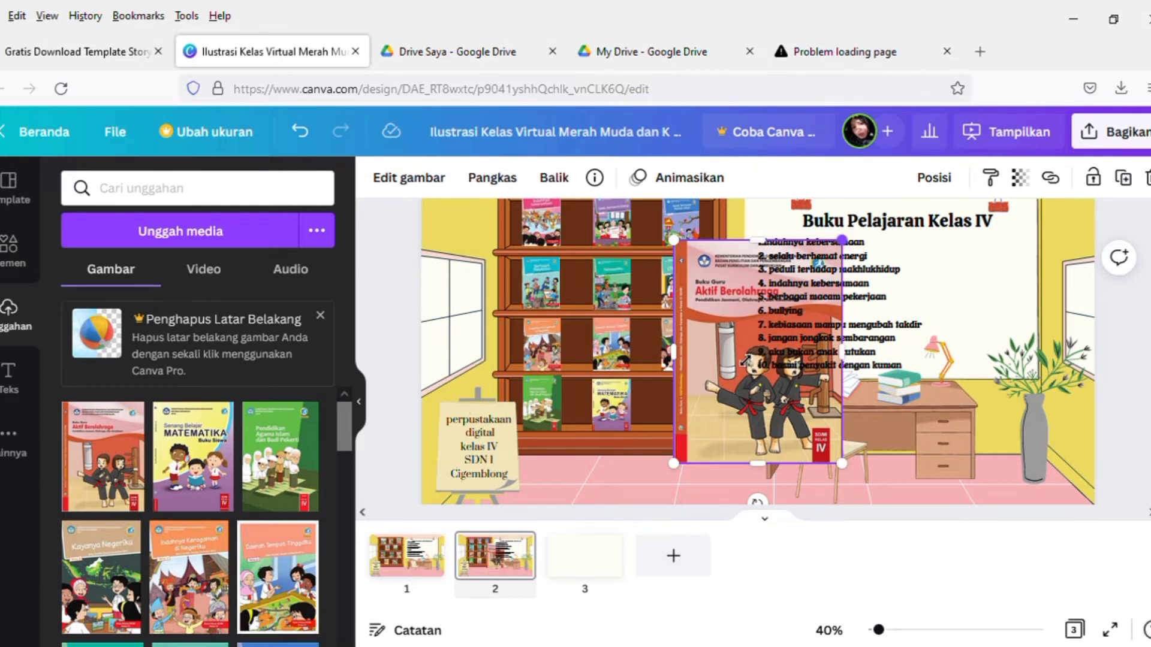
{"action": "left_click_drag", "start_coordinate": [745, 361], "coordinate": [748, 364]}
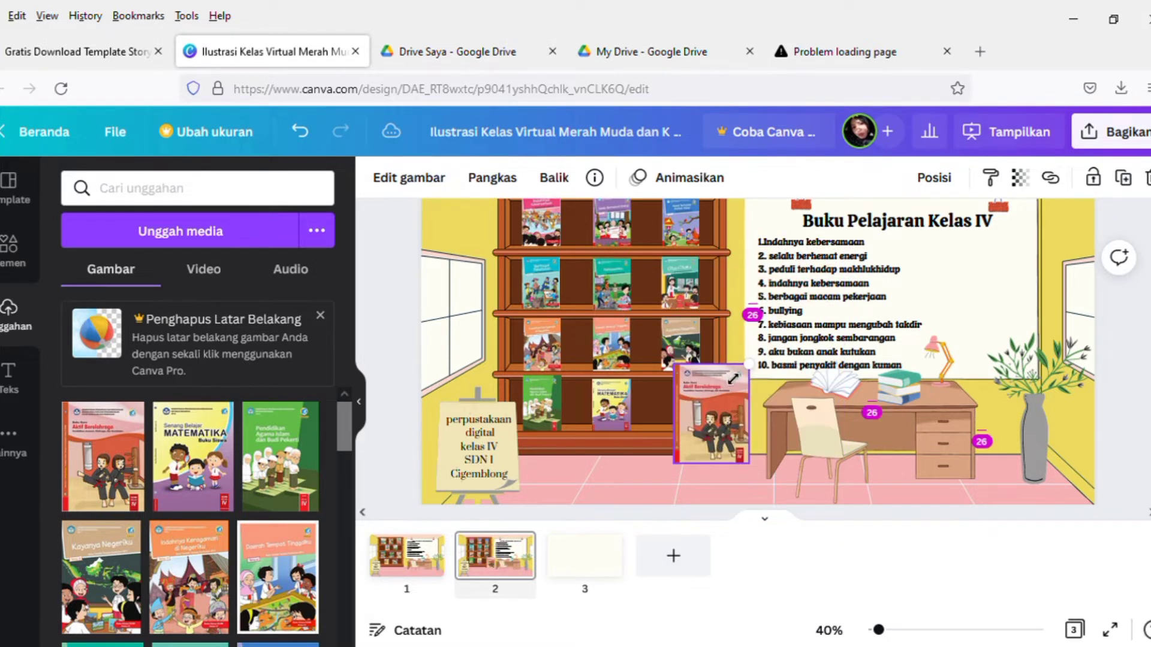
{"action": "left_click_drag", "start_coordinate": [718, 401], "coordinate": [692, 447]}
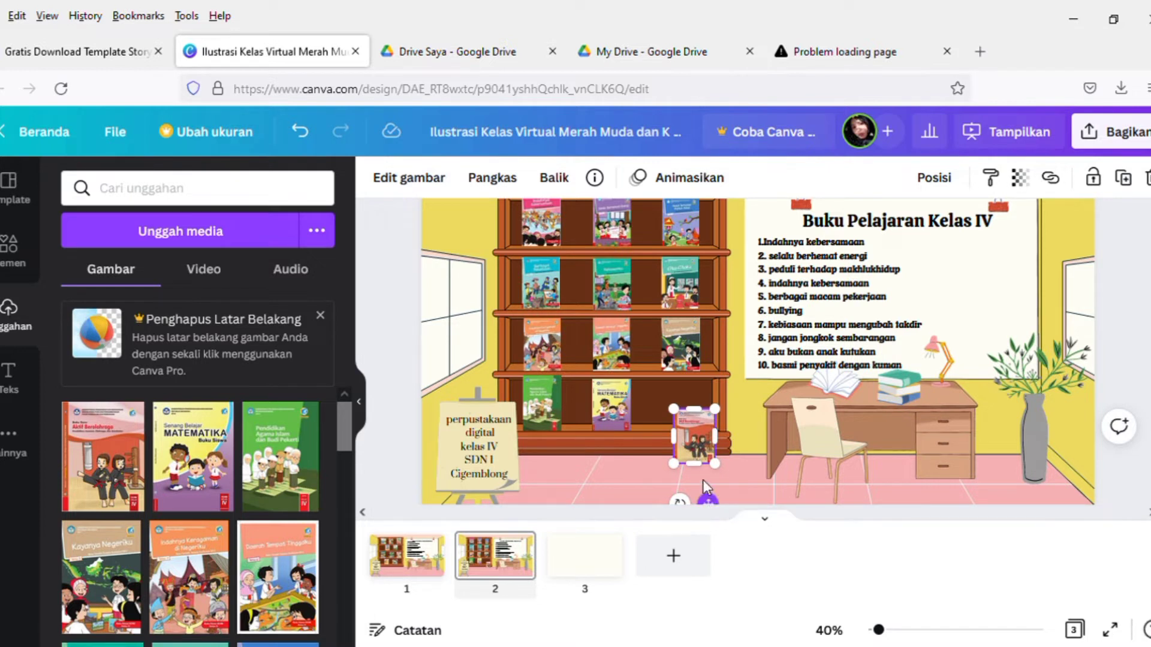
{"action": "mouse_move", "coordinate": [708, 498]}
{"action": "left_mouse_down"}
{"action": "mouse_move", "coordinate": [701, 465]}
{"action": "mouse_move", "coordinate": [705, 477]}
{"action": "left_mouse_up"}
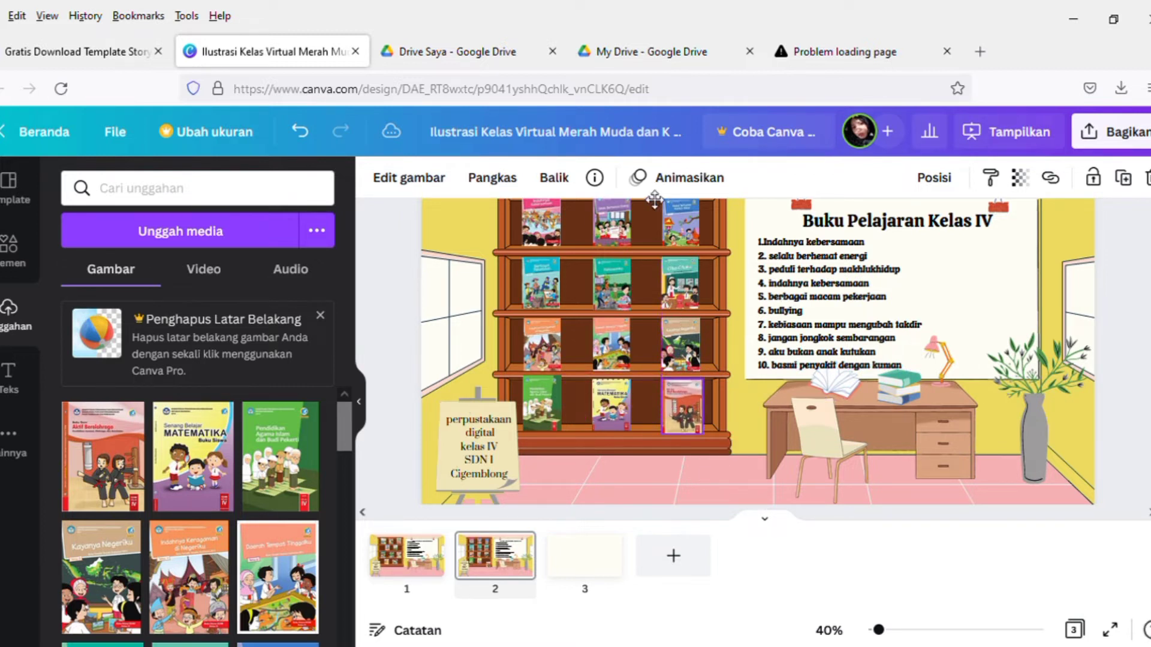
- In Google Drive, open the folder "BUKU SISWA KELAS IV SEMESTER 1" and show the sharing details of the Tema 1 "Indahnya Kebersamaan" PDF
{"action": "left_click", "coordinate": [545, 231]}
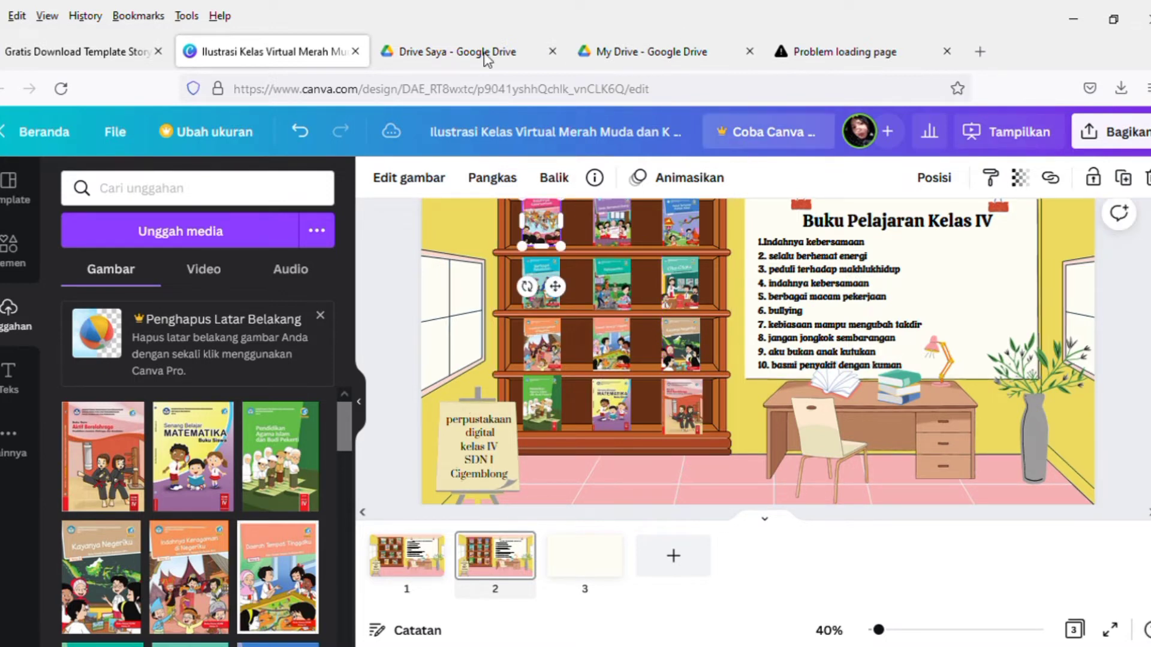
{"action": "left_click", "coordinate": [618, 55]}
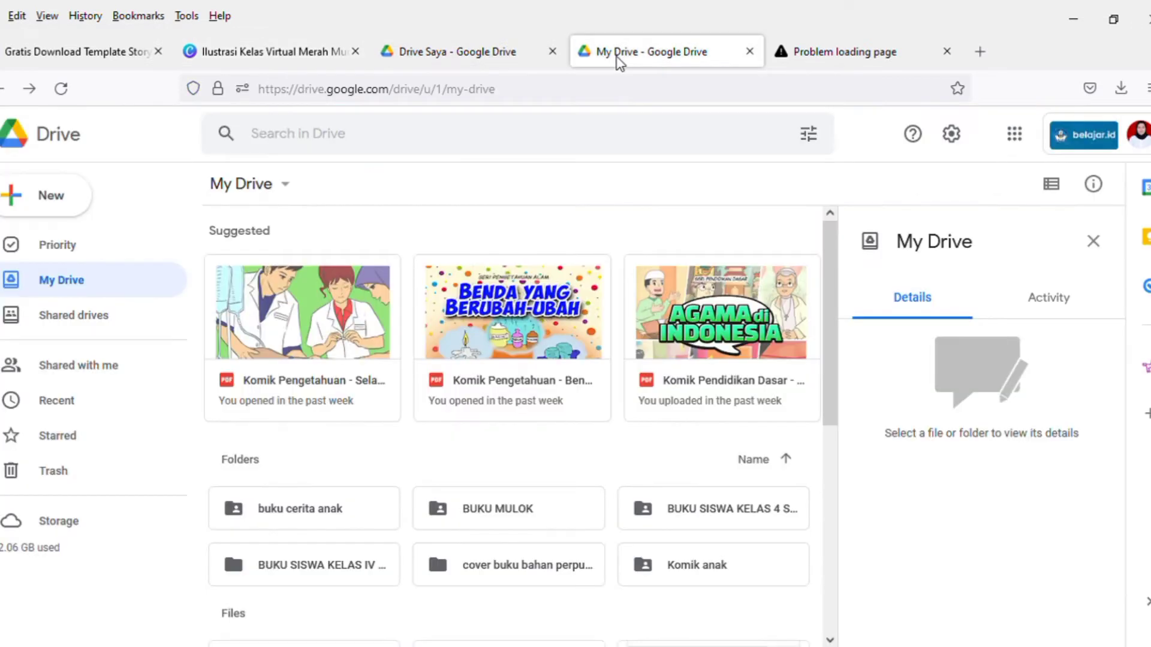
{"action": "double_click", "coordinate": [339, 566]}
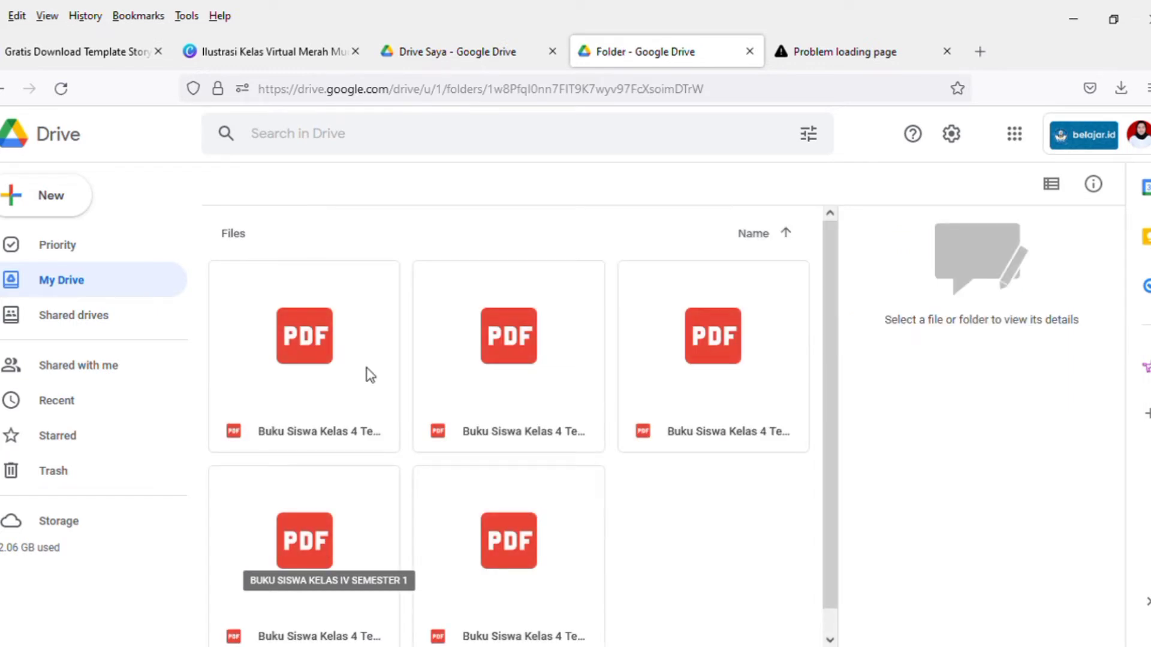
{"action": "left_click", "coordinate": [329, 384]}
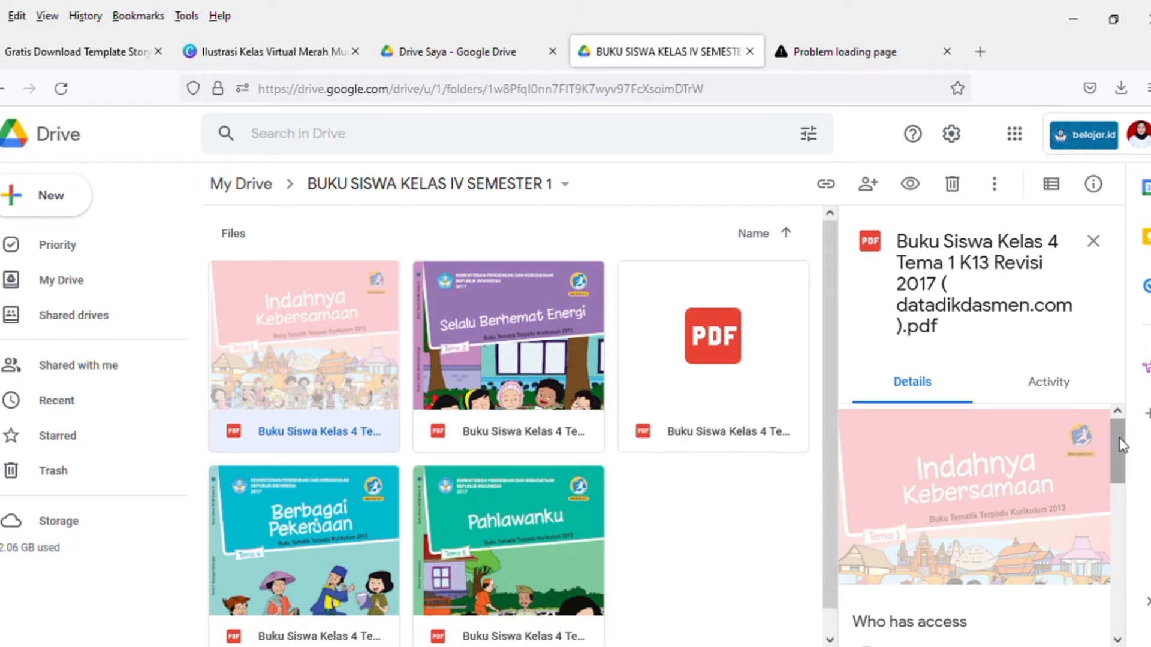
{"action": "left_click_drag", "start_coordinate": [1123, 446], "coordinate": [1122, 497]}
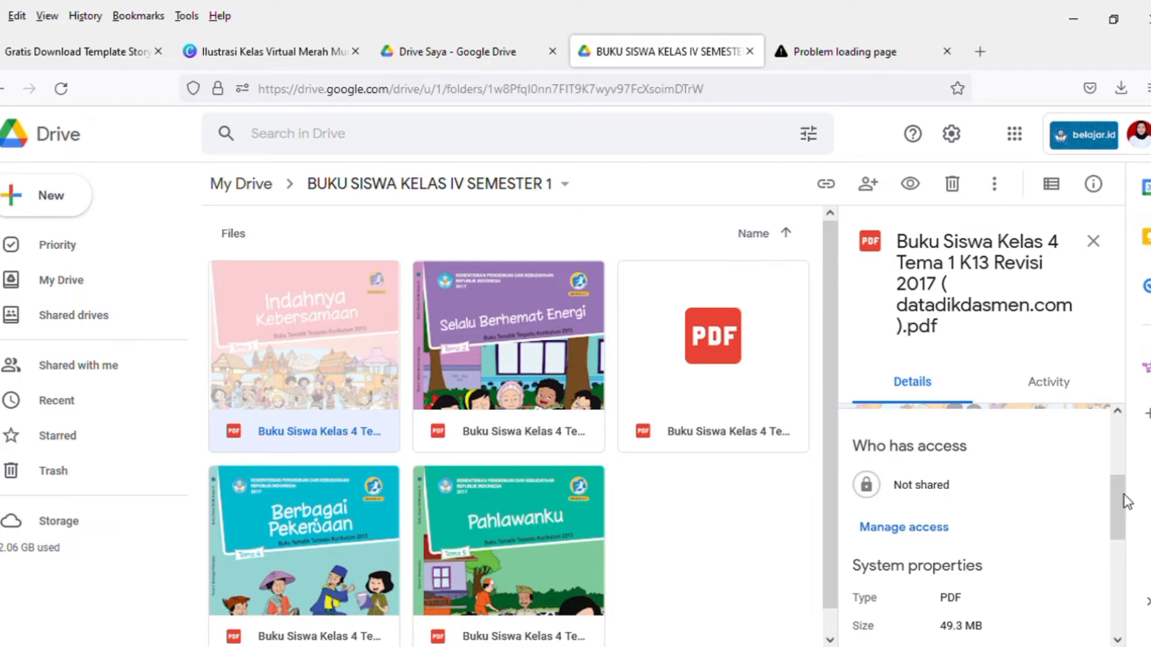
- Set the Tema 1 PDF's link access to "Anyone with the link"
{"action": "left_click", "coordinate": [929, 531]}
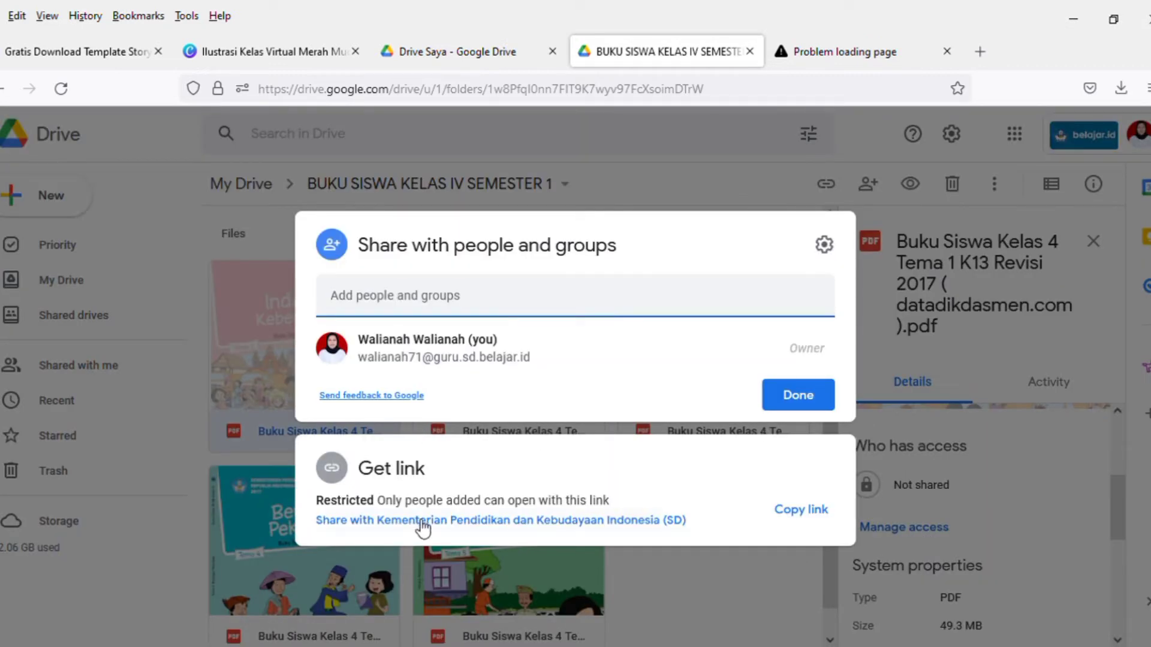
{"action": "left_click", "coordinate": [423, 522]}
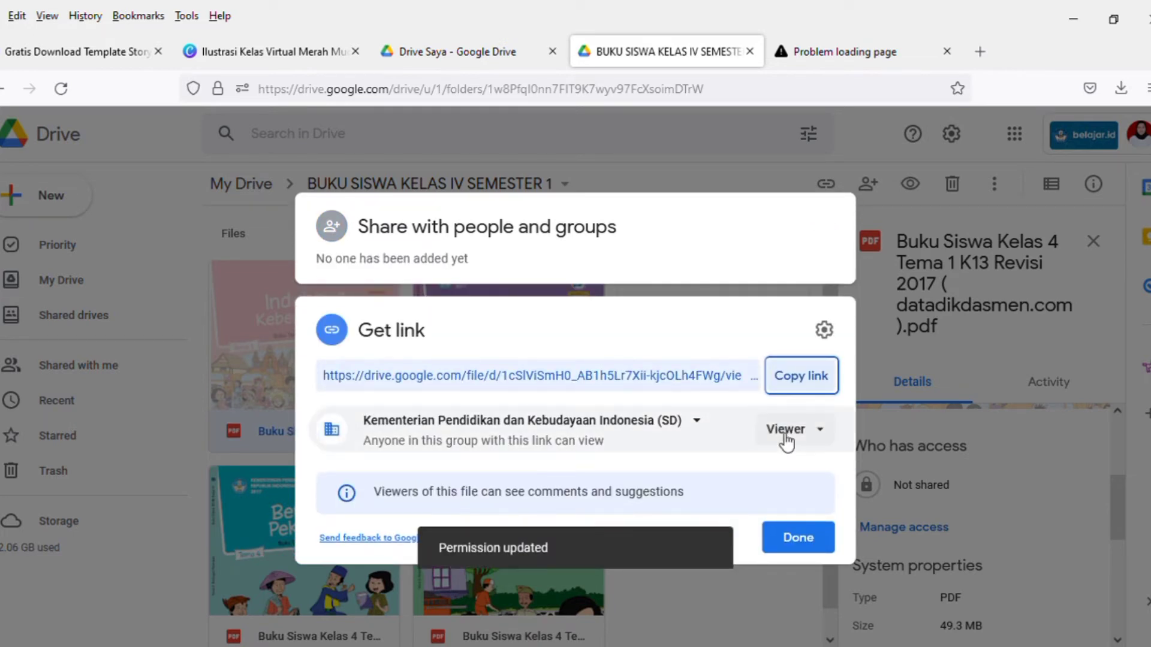
{"action": "left_click", "coordinate": [785, 429]}
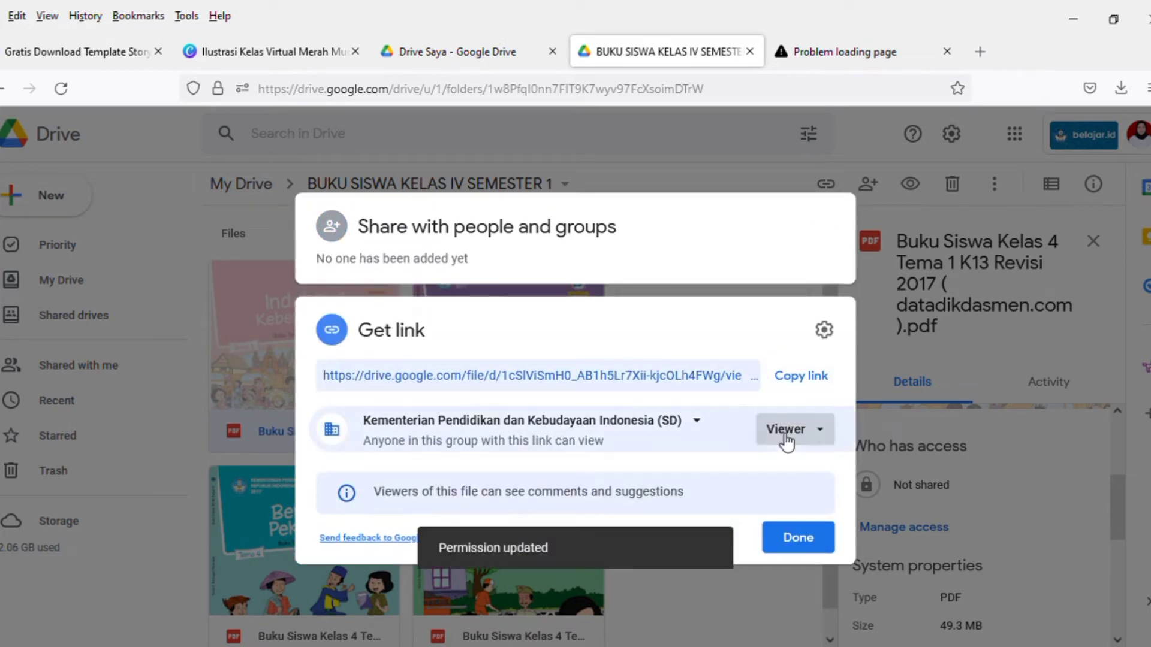
{"action": "left_click", "coordinate": [648, 427]}
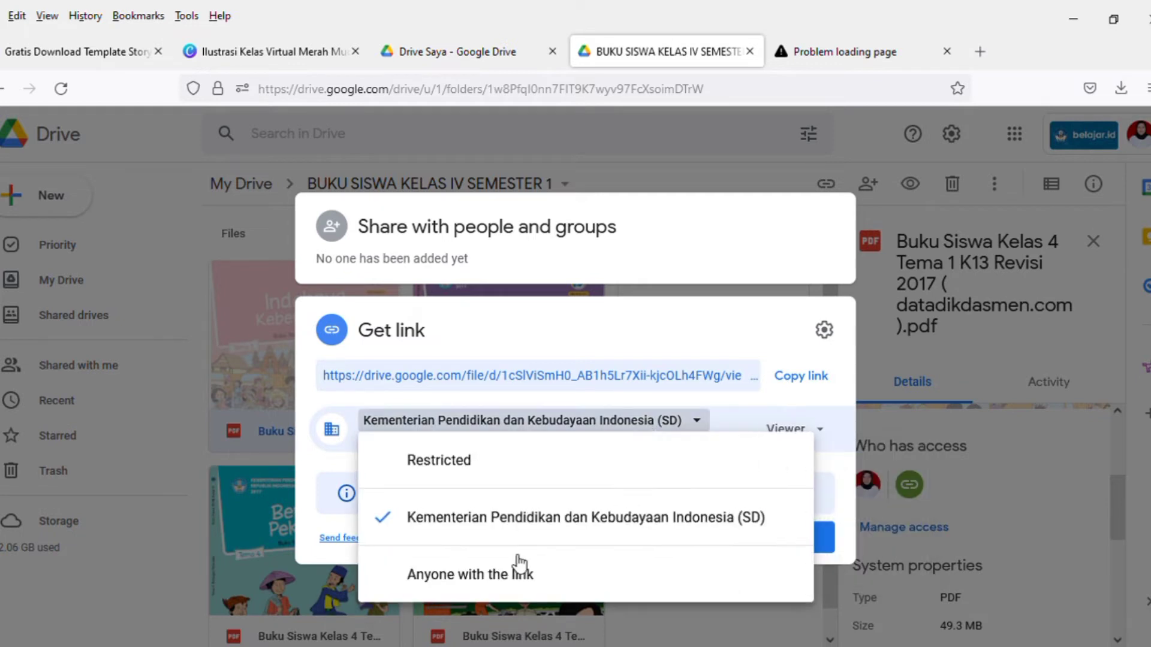
{"action": "left_click", "coordinate": [479, 585]}
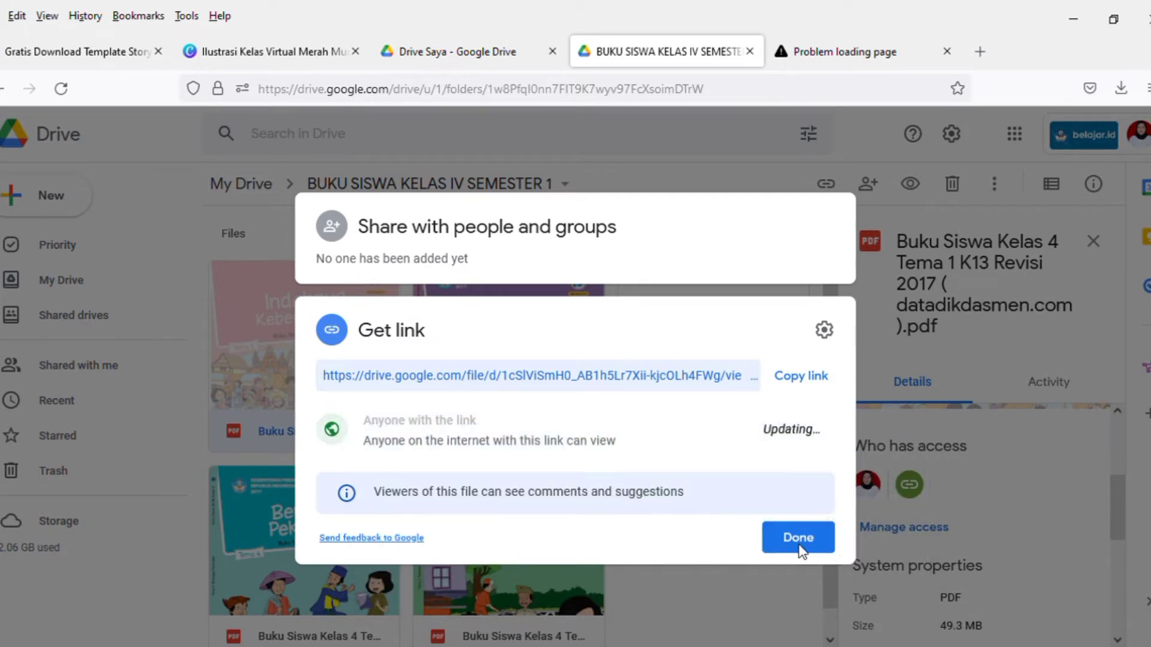
{"action": "left_click", "coordinate": [798, 537]}
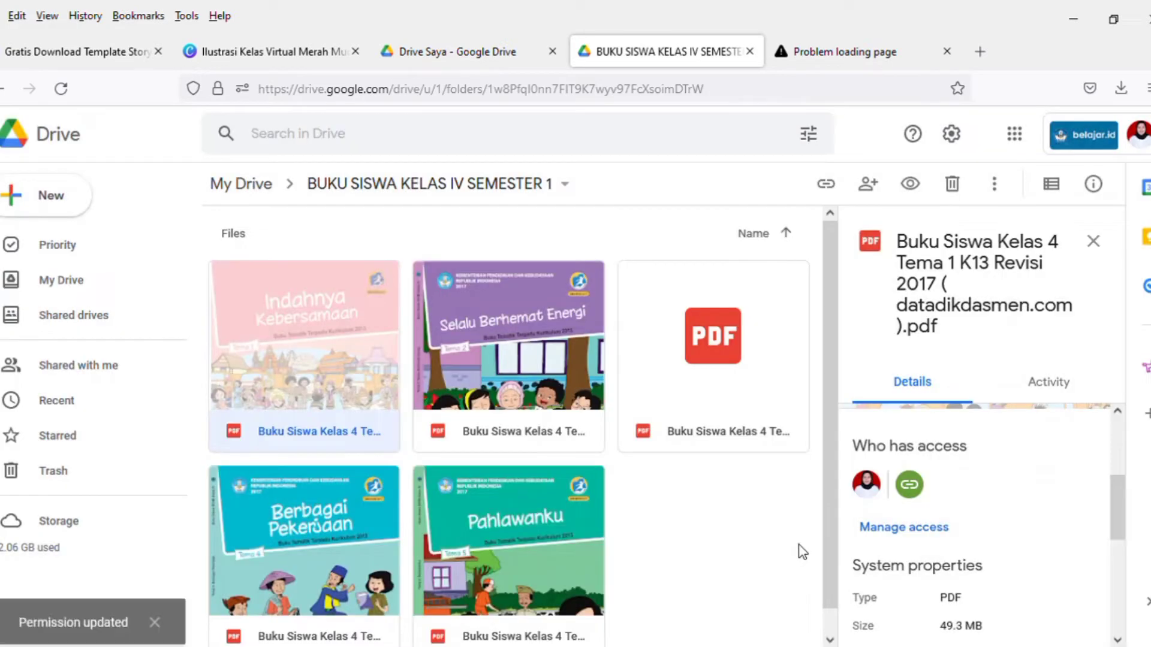
- Get the Tema 1 PDF's link and paste the copied Drive link onto the pink cover at the left end of the top shelf in Canva
{"action": "right_click", "coordinate": [271, 352]}
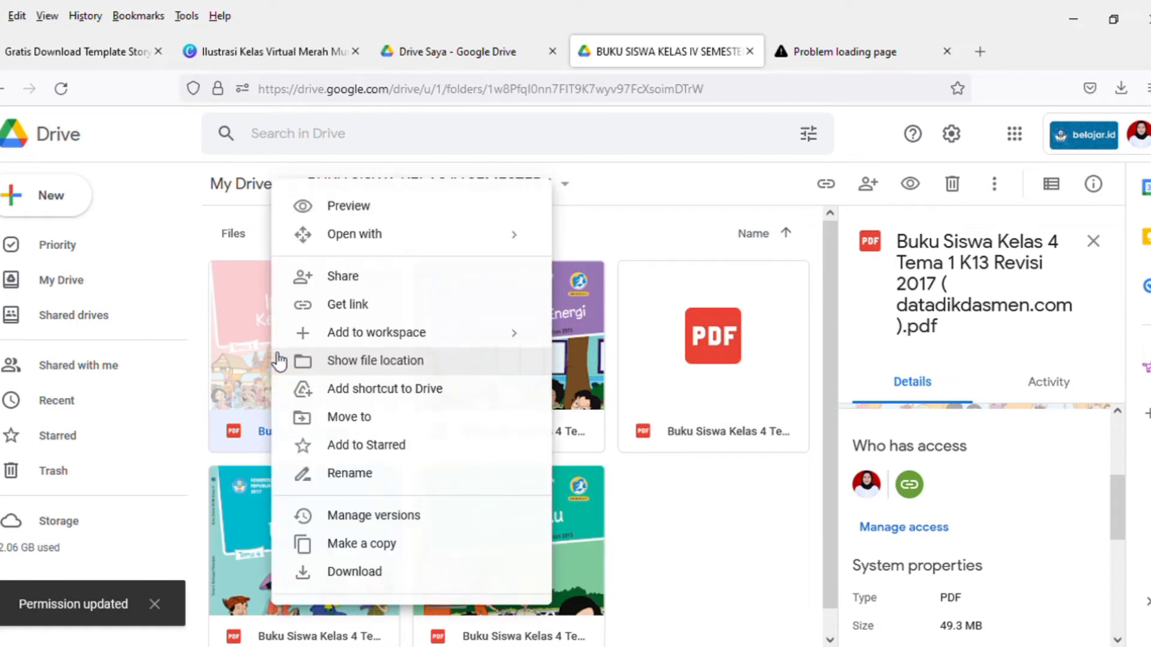
{"action": "left_click", "coordinate": [336, 307]}
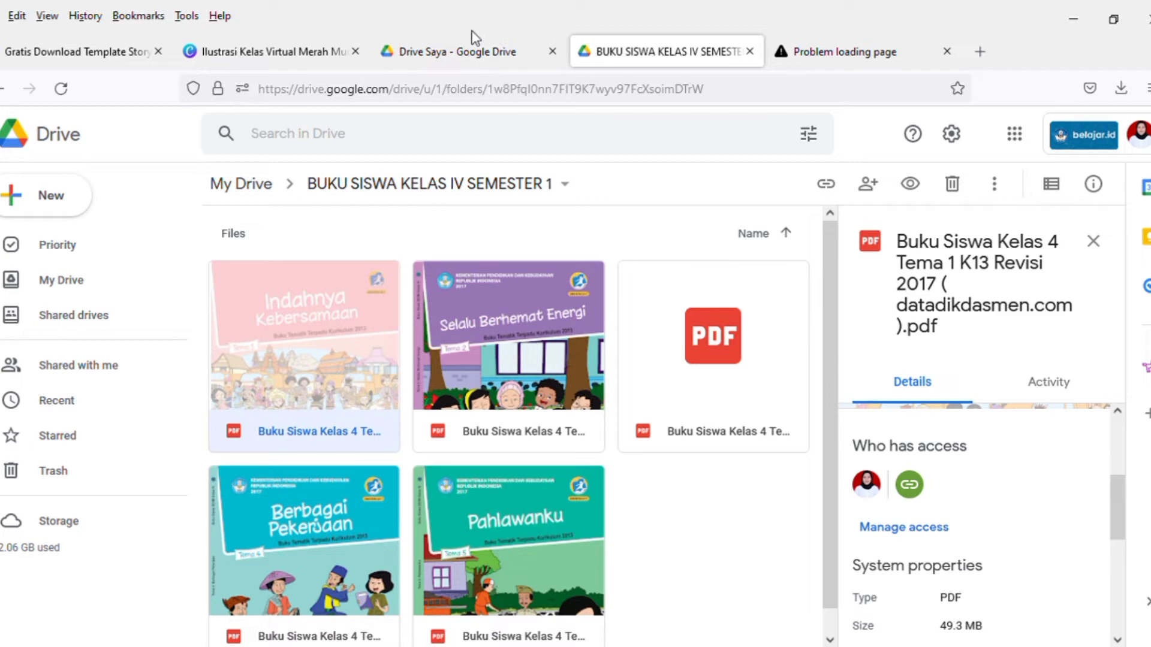
{"action": "left_click", "coordinate": [289, 48]}
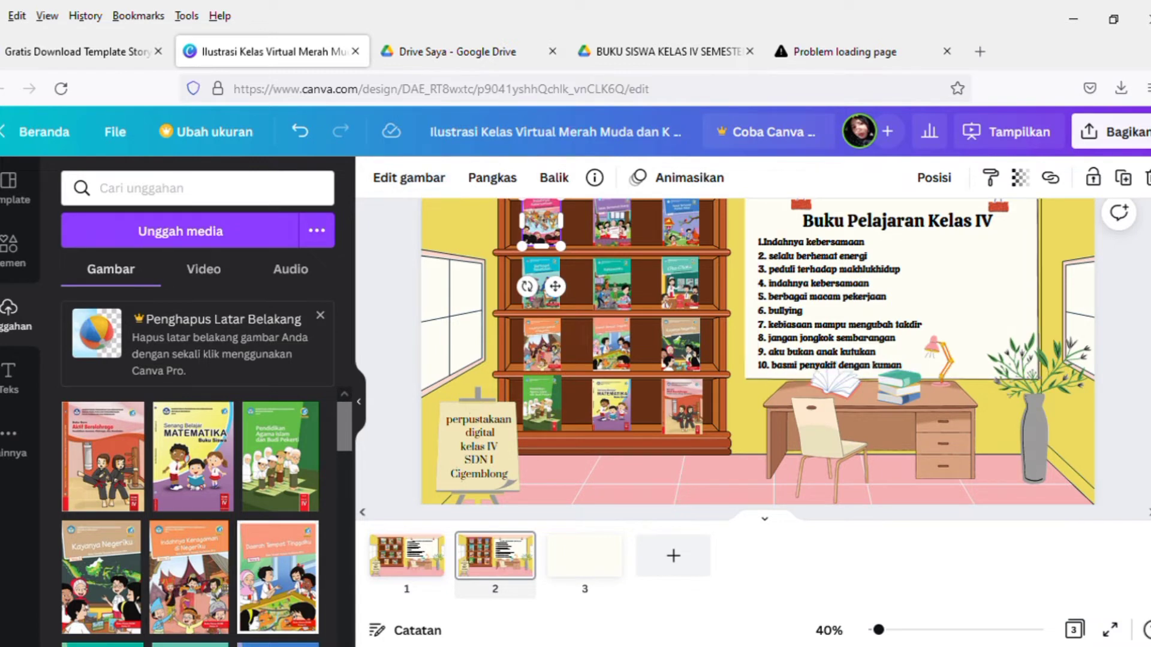
{"action": "scroll", "coordinate": [752, 359], "scroll_direction": "up", "scroll_amount": 1}
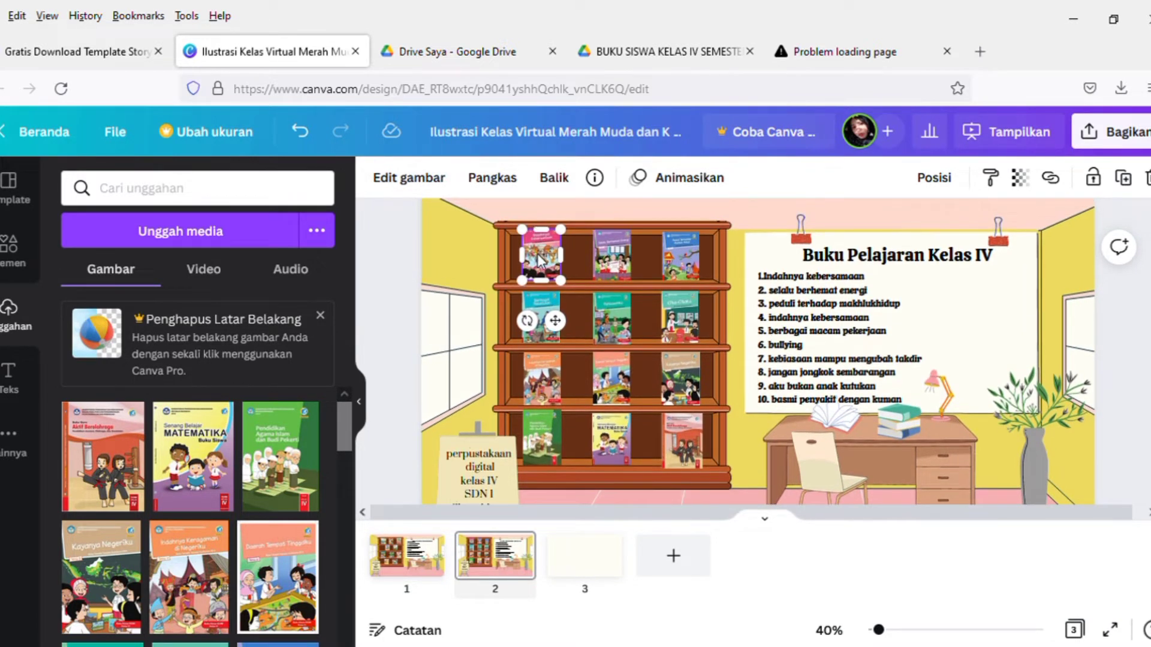
{"action": "scroll", "coordinate": [1061, 202], "scroll_direction": "up", "scroll_amount": 1}
{"action": "left_click", "coordinate": [1055, 187]}
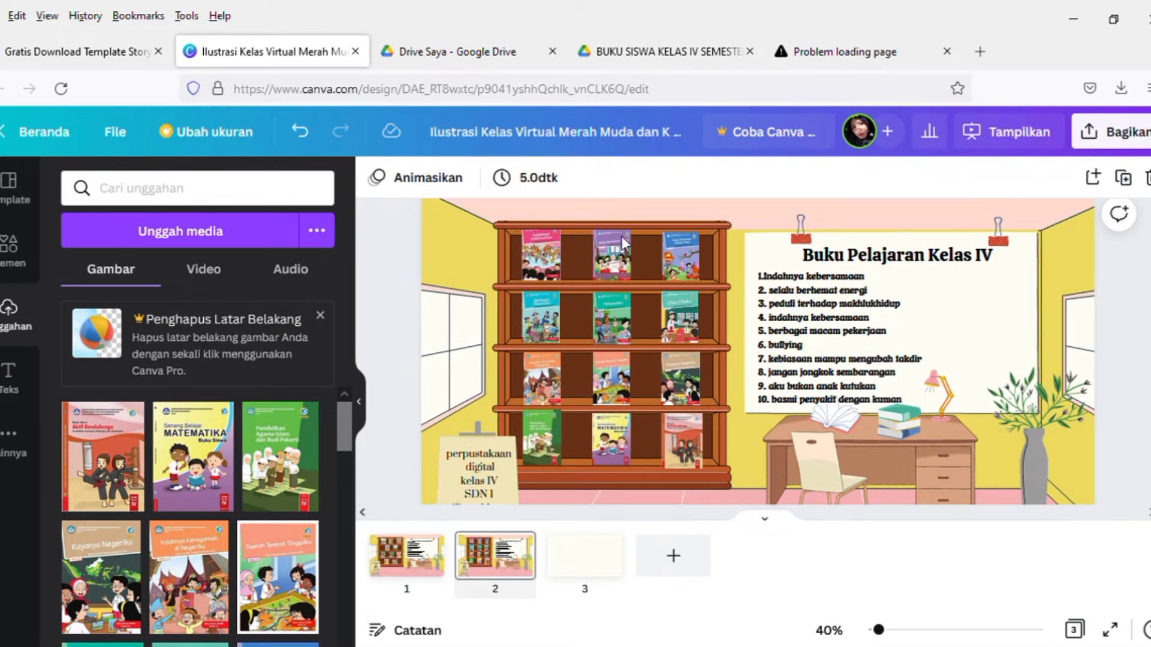
{"action": "left_click", "coordinate": [536, 256]}
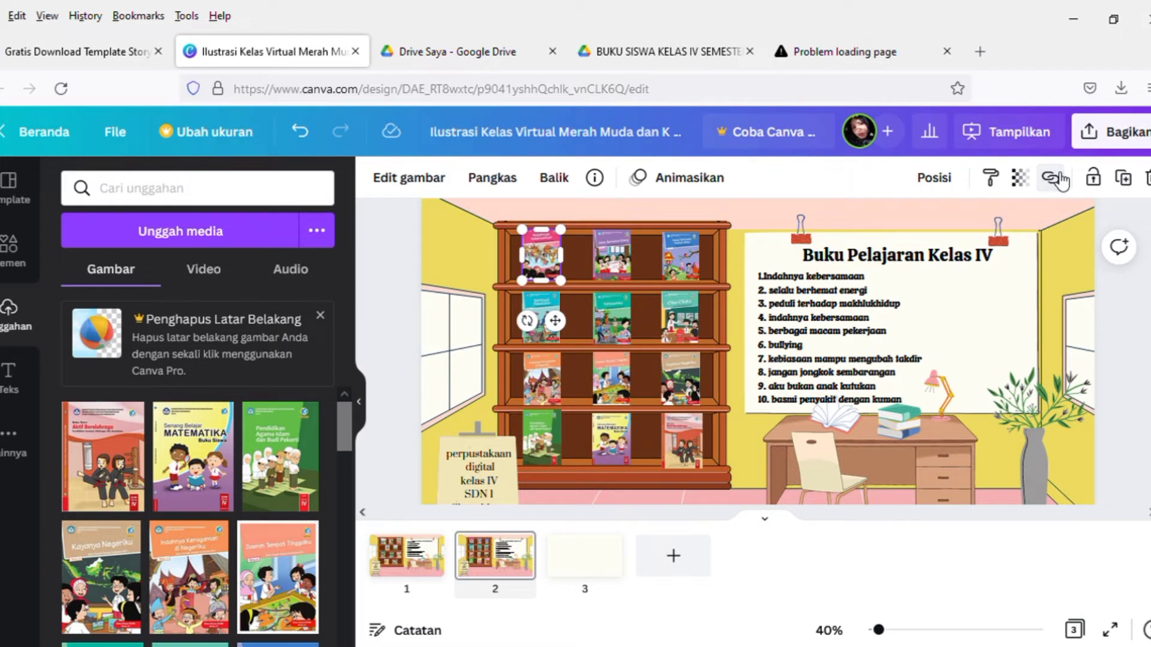
{"action": "left_click", "coordinate": [1058, 178]}
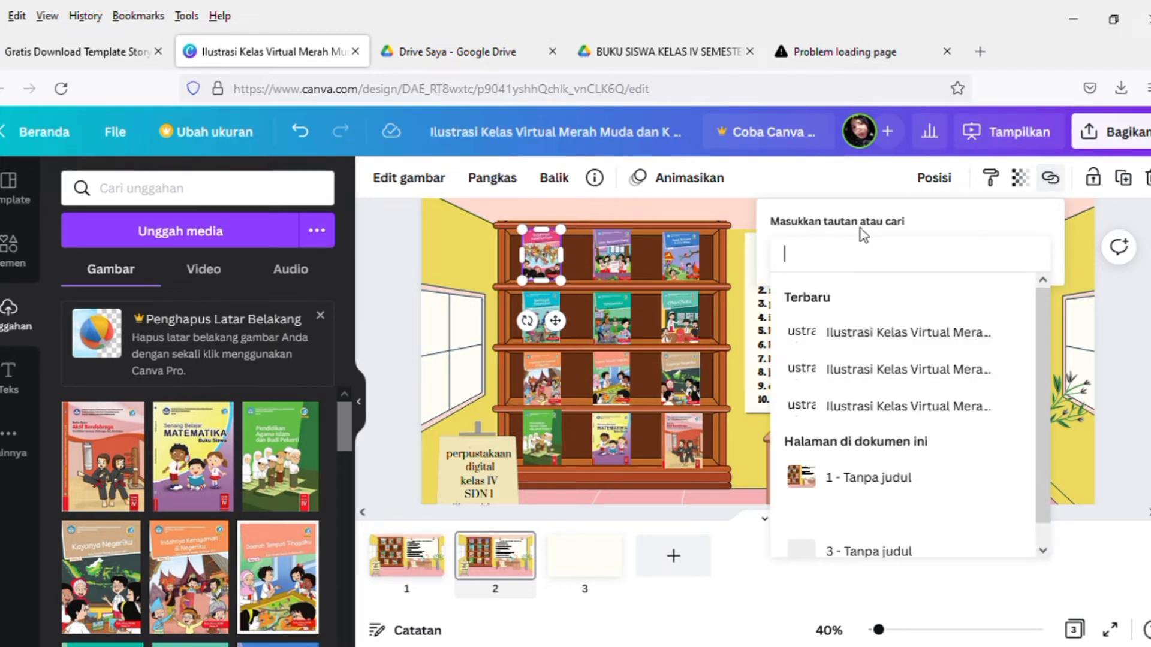
{"action": "key", "text": "ctrl+v"}
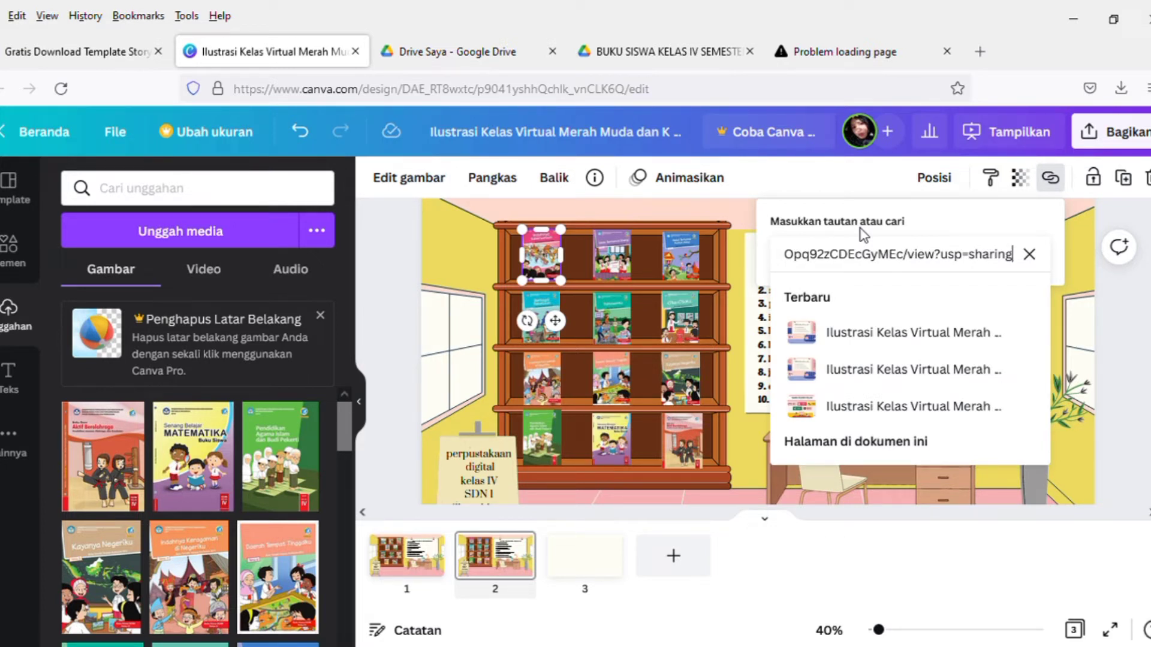
{"action": "key", "text": "Return"}
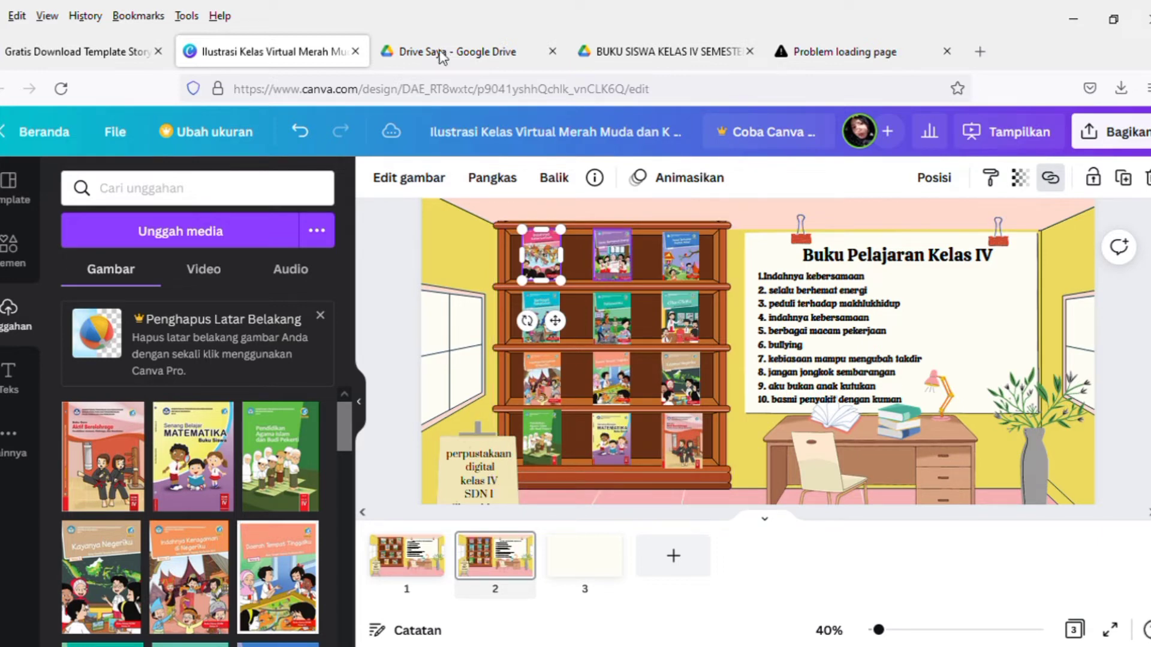
- In Google Drive, close the Tema 1 PDF's sharing dialog and open the access settings of the Tema 2 "Selalu Berhemat Energi" PDF
{"action": "left_click", "coordinate": [441, 57]}
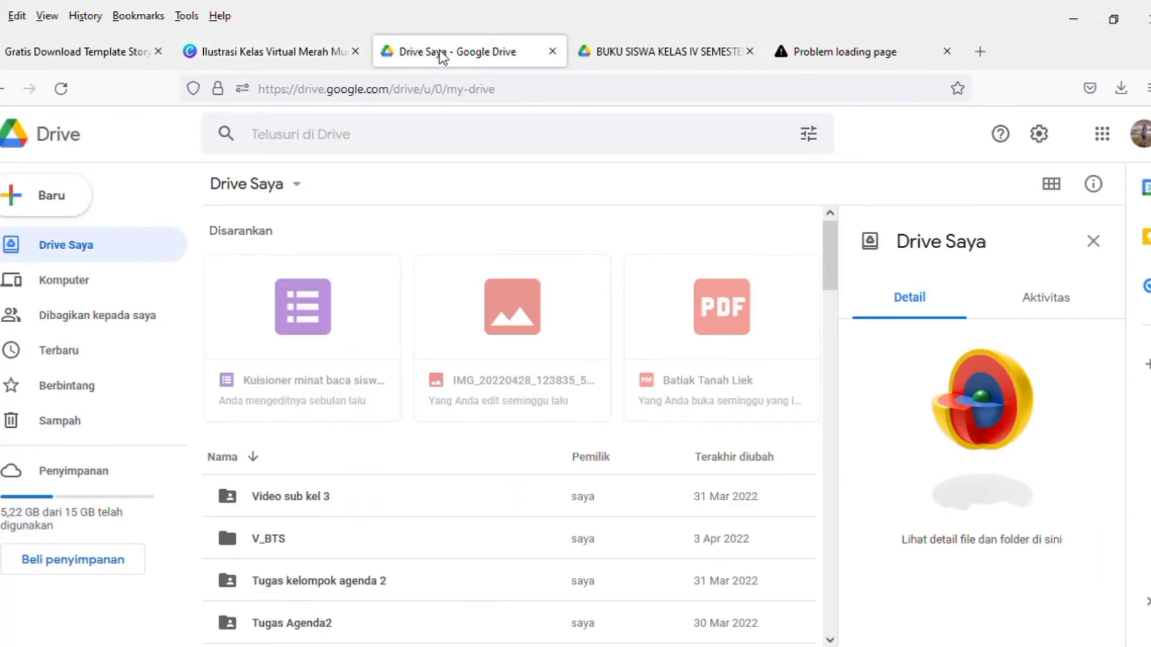
{"action": "left_click", "coordinate": [594, 51]}
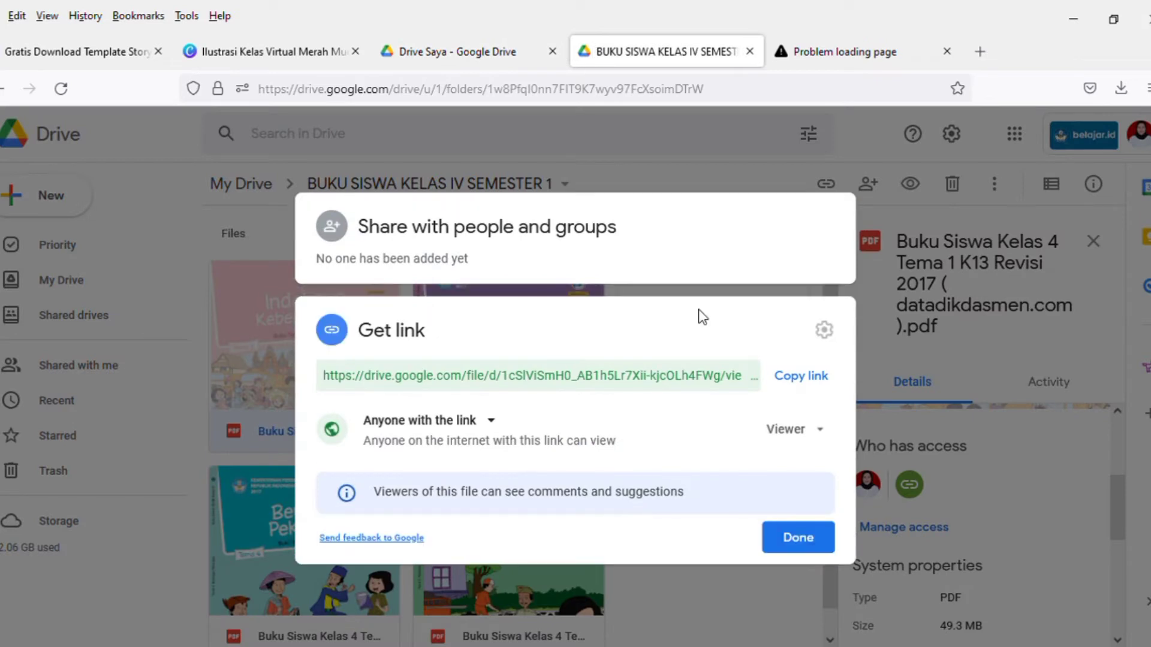
{"action": "left_click", "coordinate": [801, 375]}
{"action": "left_click", "coordinate": [792, 539]}
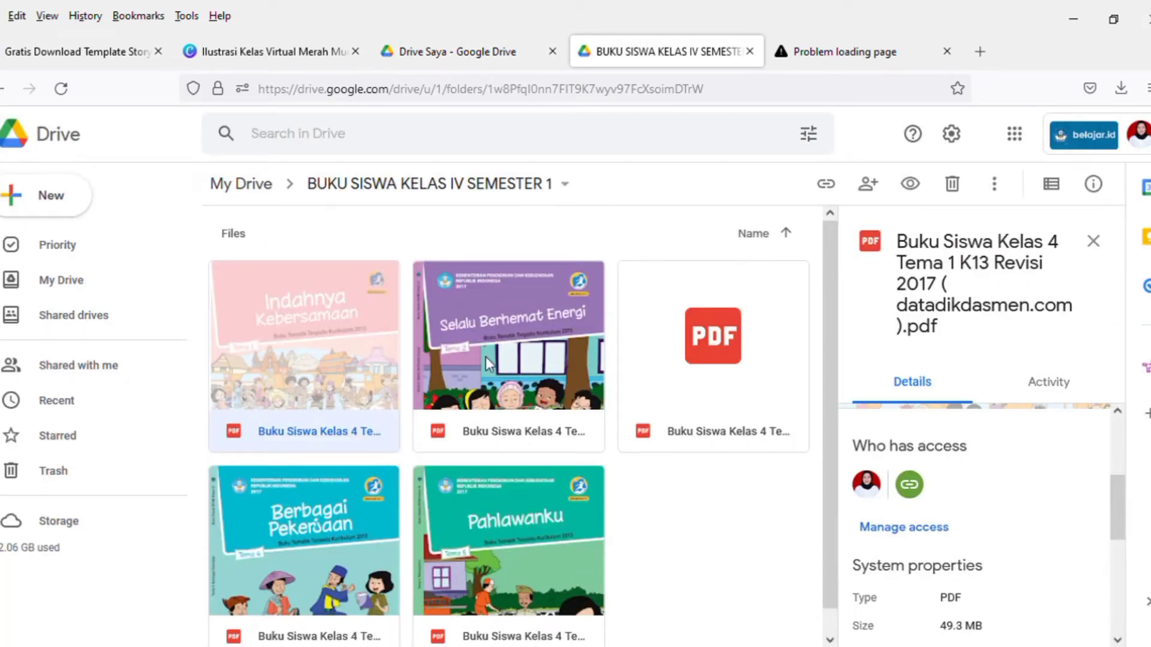
{"action": "left_click", "coordinate": [487, 362]}
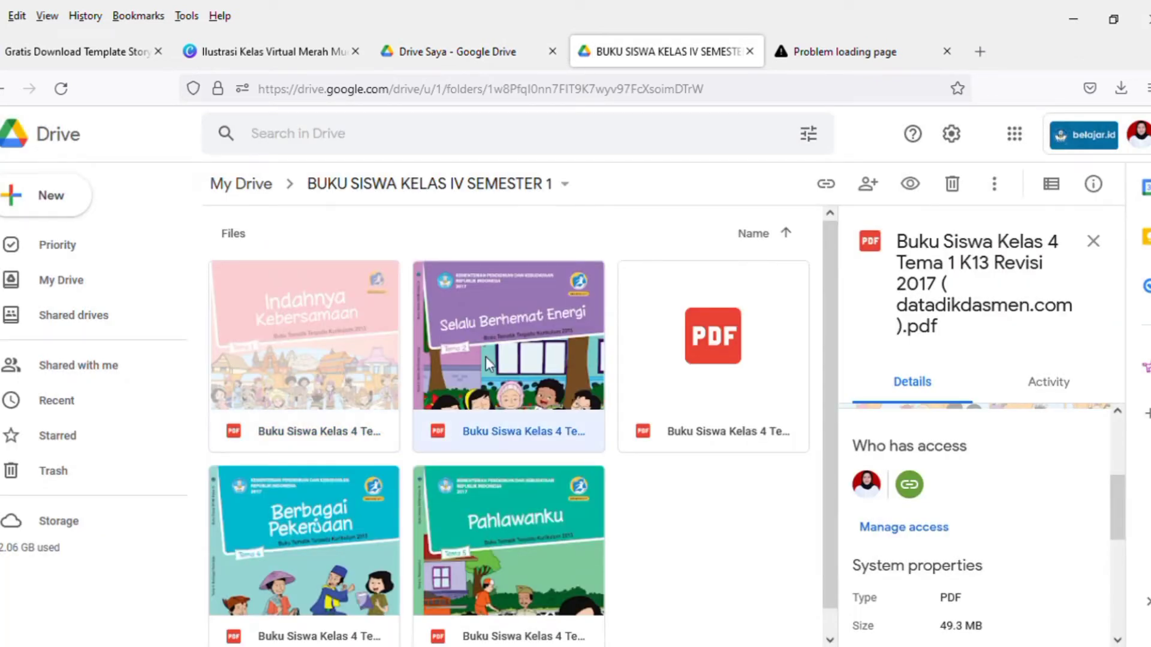
{"action": "left_click", "coordinate": [901, 535]}
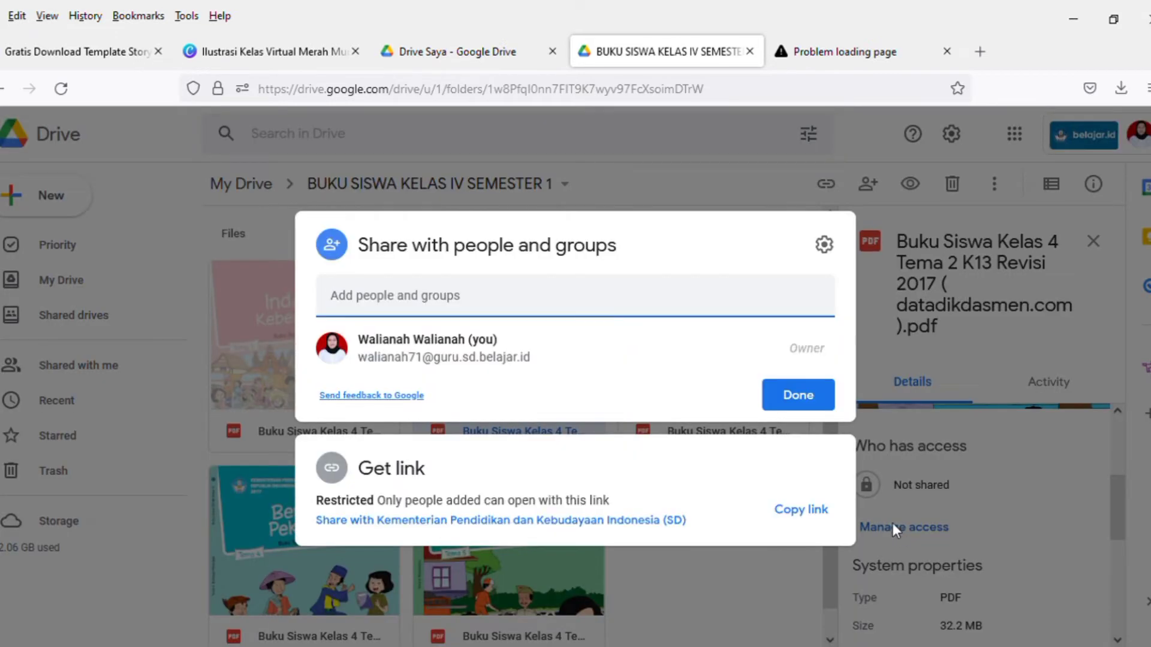
- Set the Tema 2 PDF's link access to "Anyone with the link" and copy its link
{"action": "left_click", "coordinate": [584, 520]}
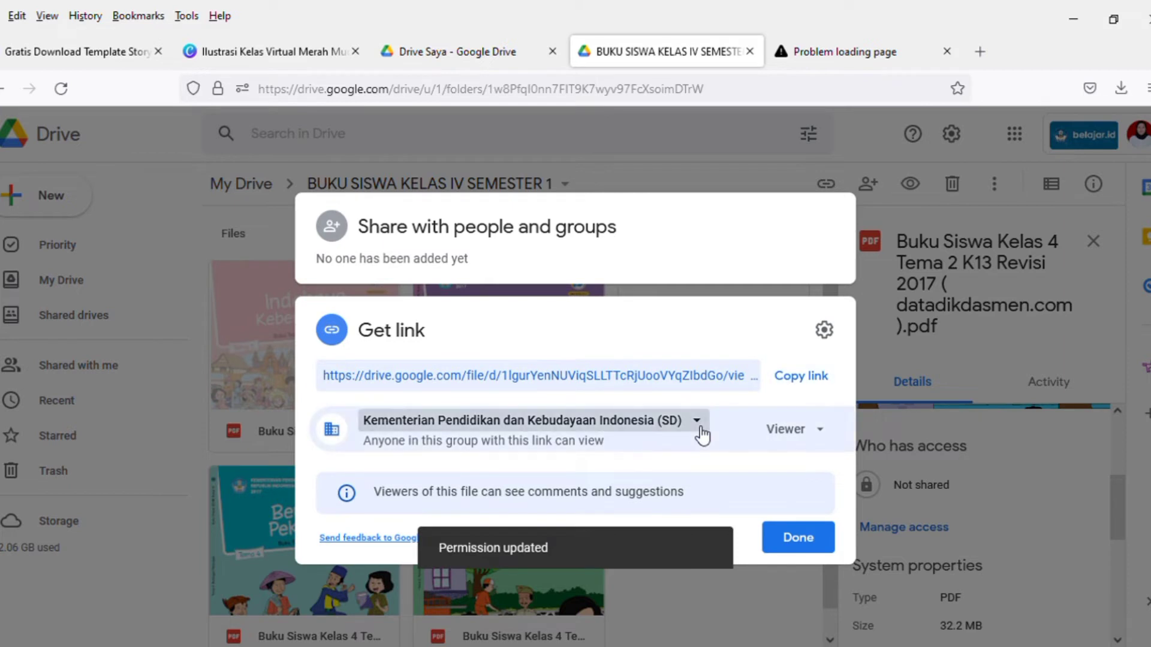
{"action": "left_click", "coordinate": [697, 421]}
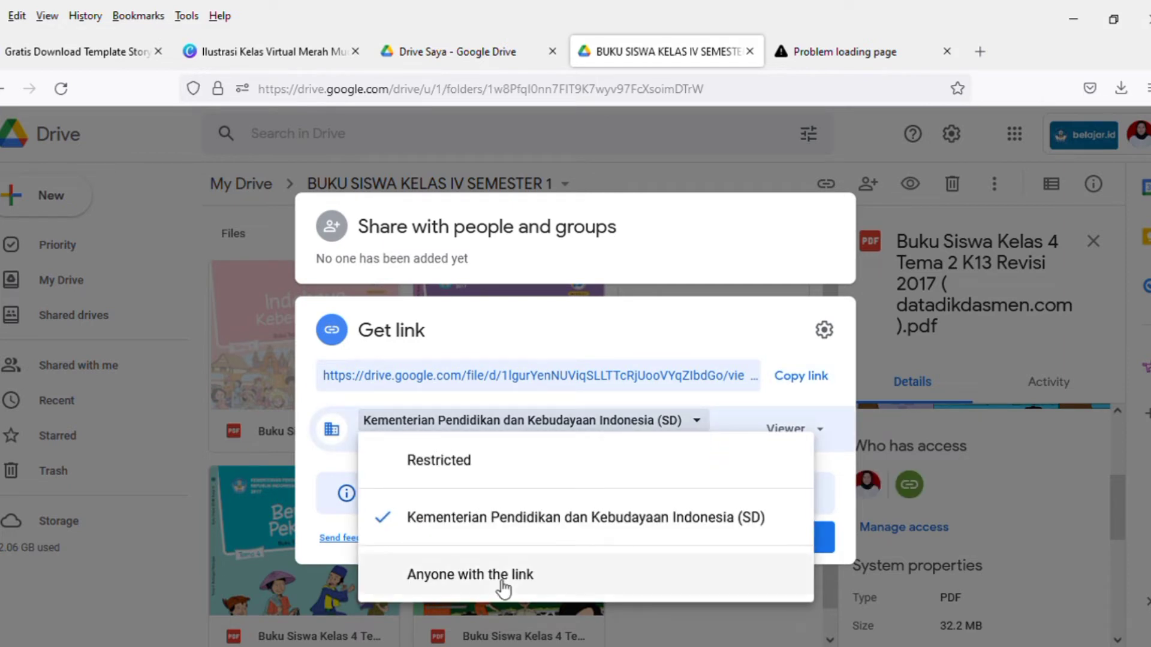
{"action": "left_click", "coordinate": [503, 575]}
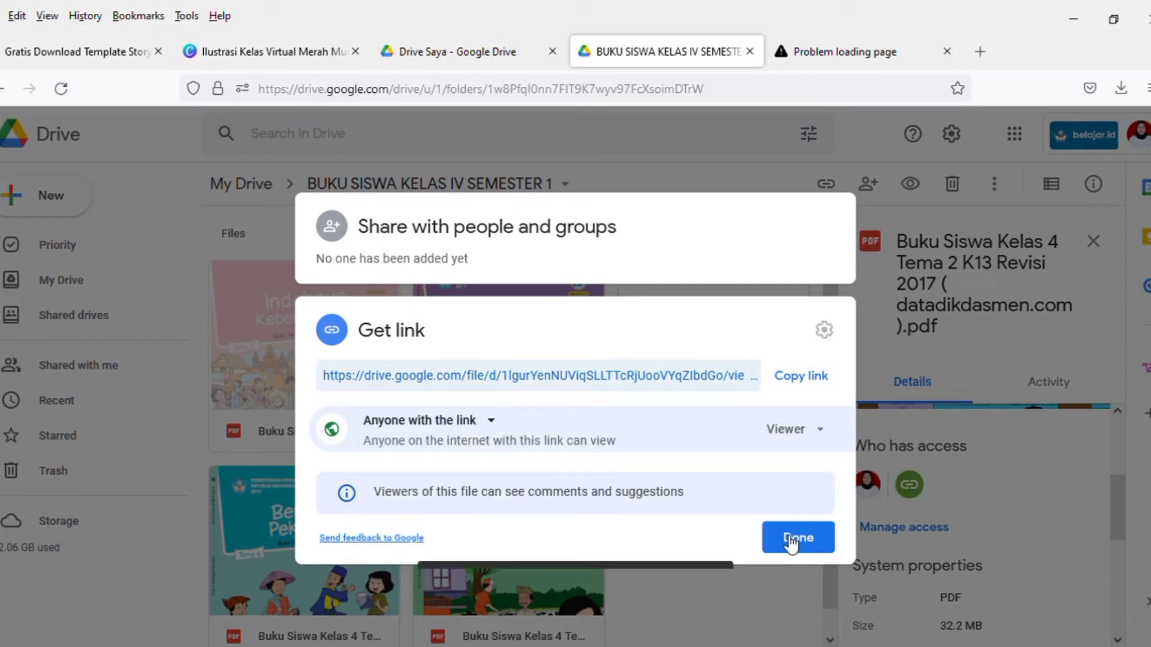
{"action": "left_click", "coordinate": [815, 381]}
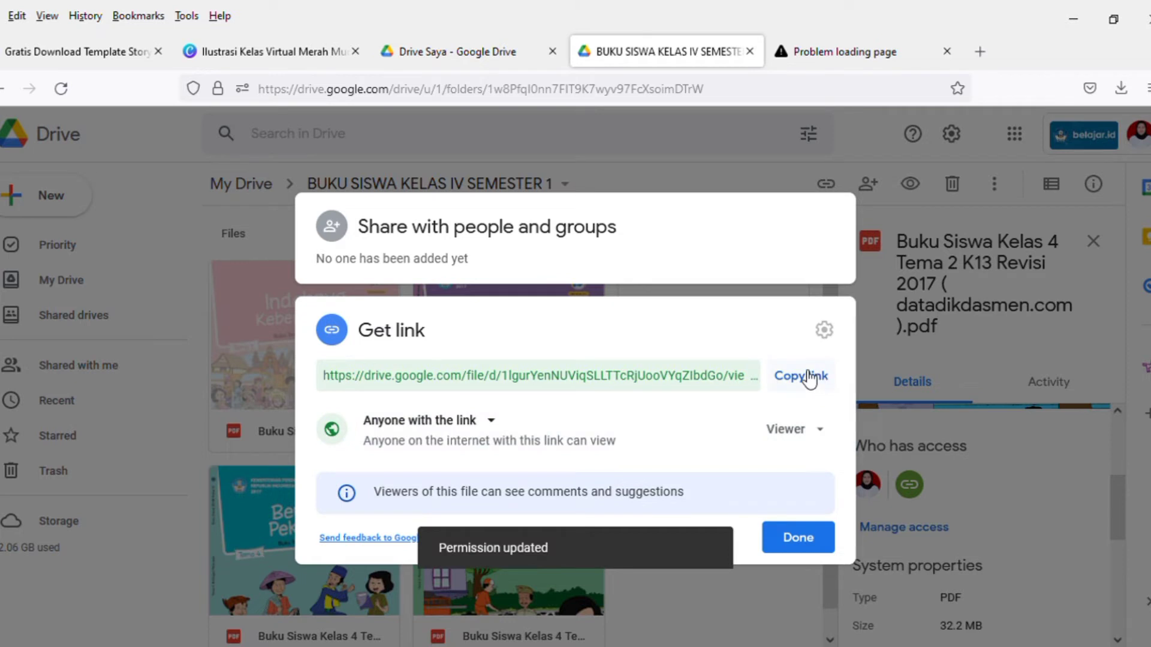
{"action": "left_click", "coordinate": [809, 379]}
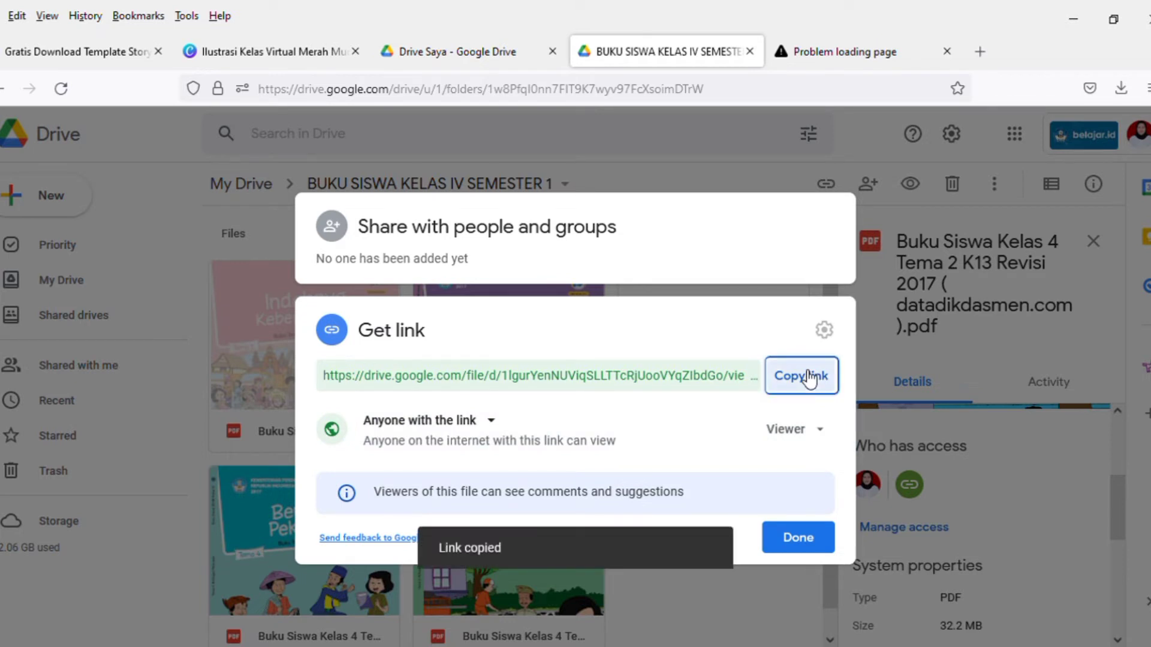
{"action": "left_click", "coordinate": [787, 556]}
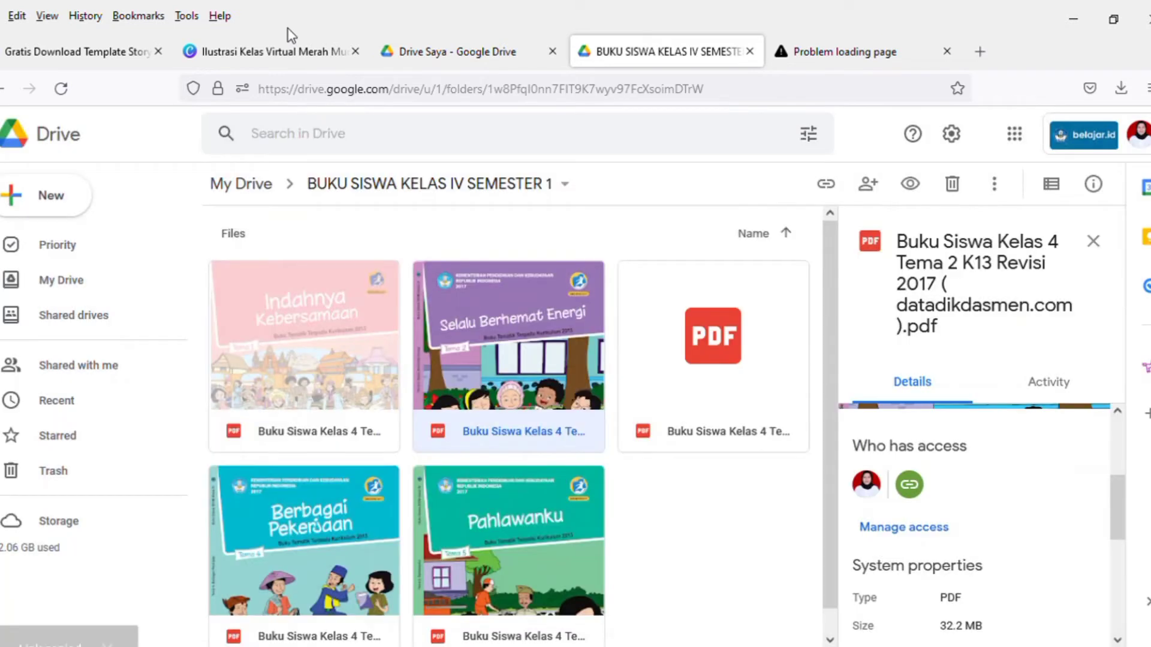
- In Canva, link the purple cover in the middle of the top shelf to the copied Tema 2 Drive link
{"action": "left_click", "coordinate": [279, 54]}
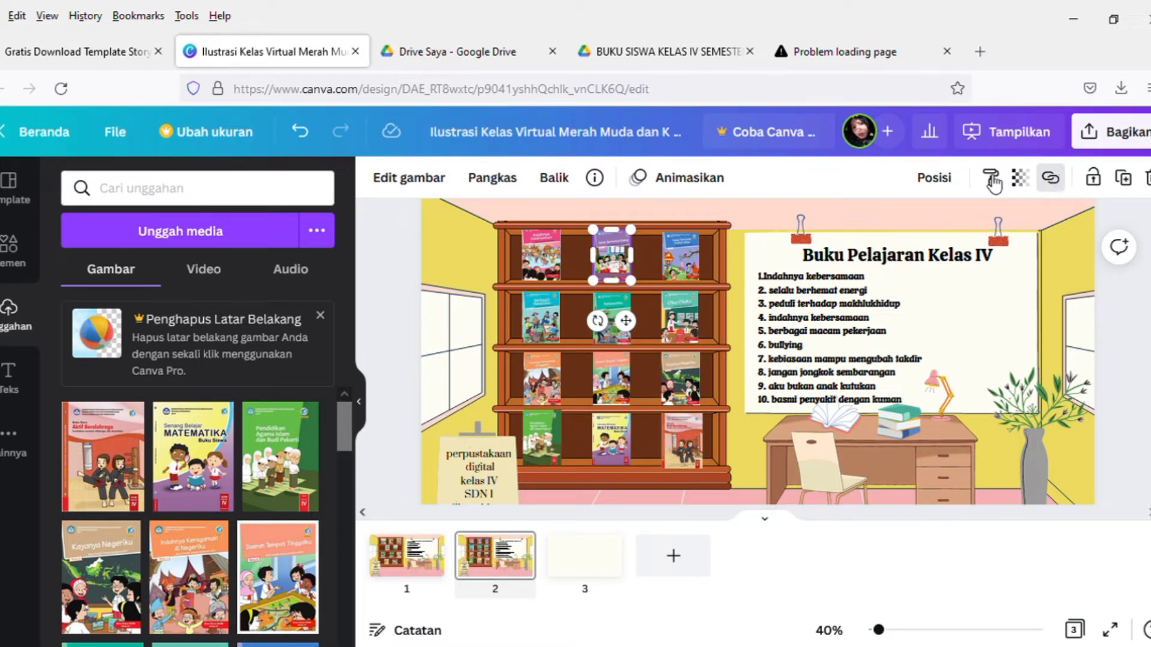
{"action": "left_click", "coordinate": [1051, 177]}
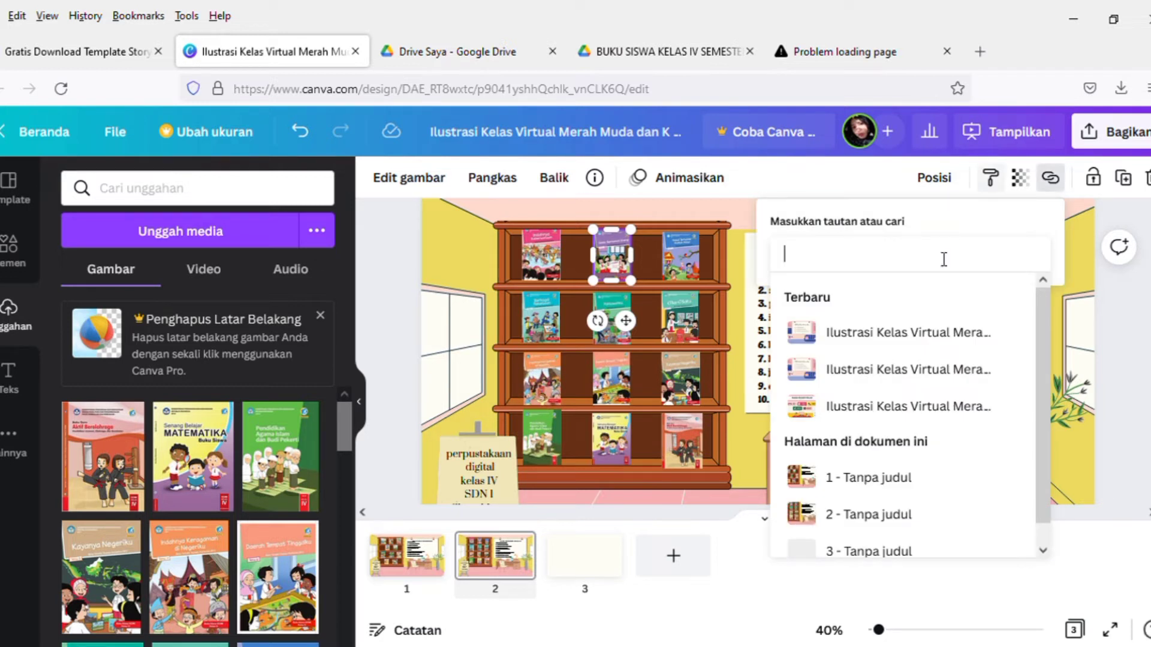
{"action": "key", "text": "ctrl+v"}
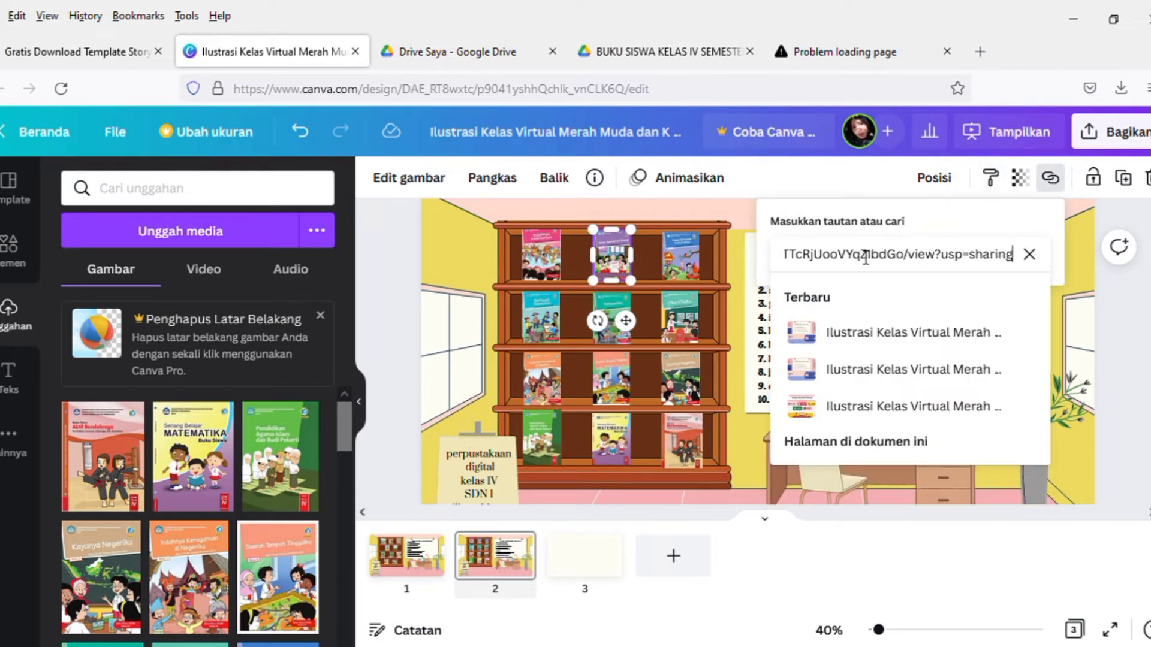
{"action": "left_click", "coordinate": [863, 258]}
{"action": "key", "text": "Return"}
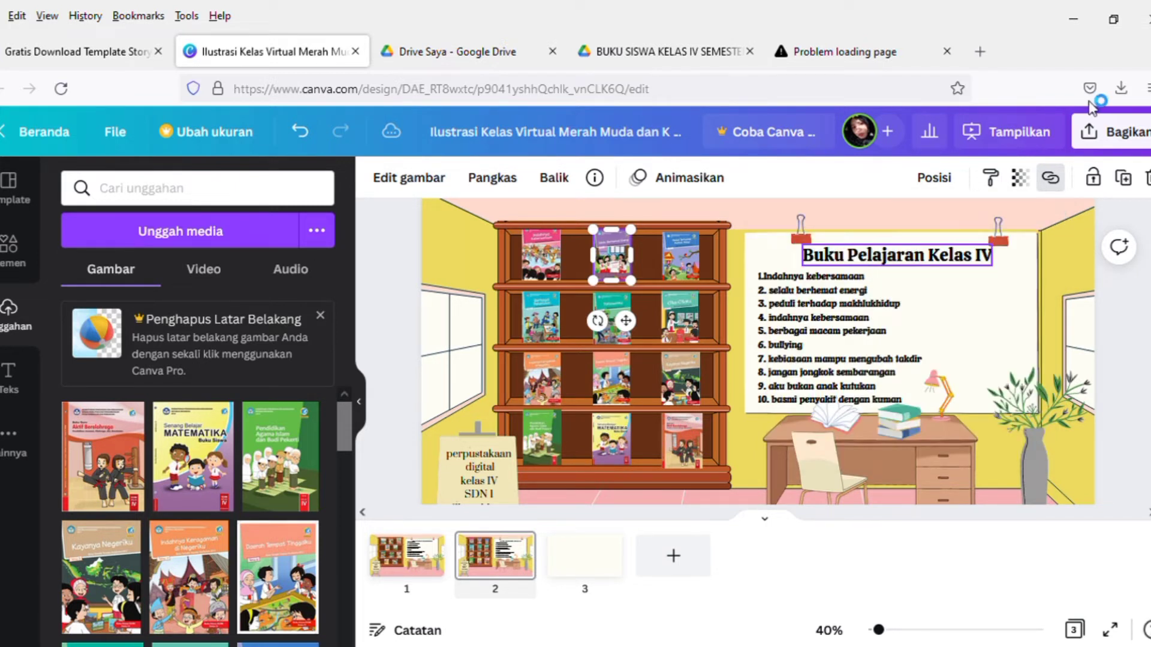
- Select the red "Aktif Berolahraga" cover on the fourth shelf, switch to Google Drive and open the folder "BUKU MULOK"
{"action": "left_click", "coordinate": [693, 435]}
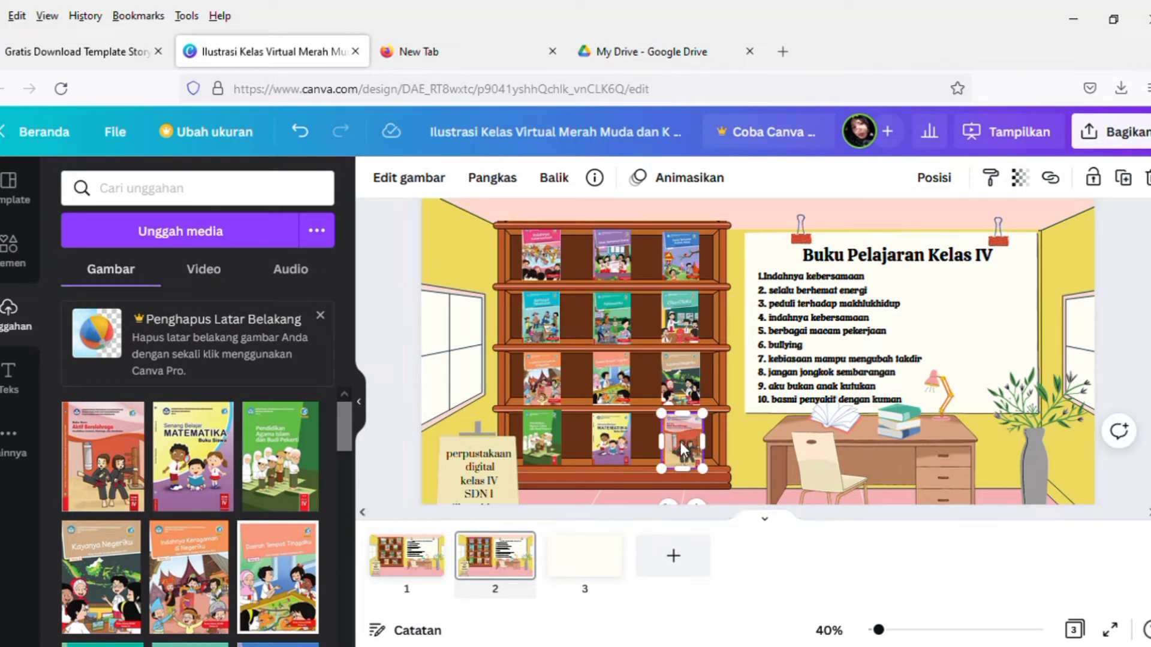
{"action": "left_click", "coordinate": [626, 52]}
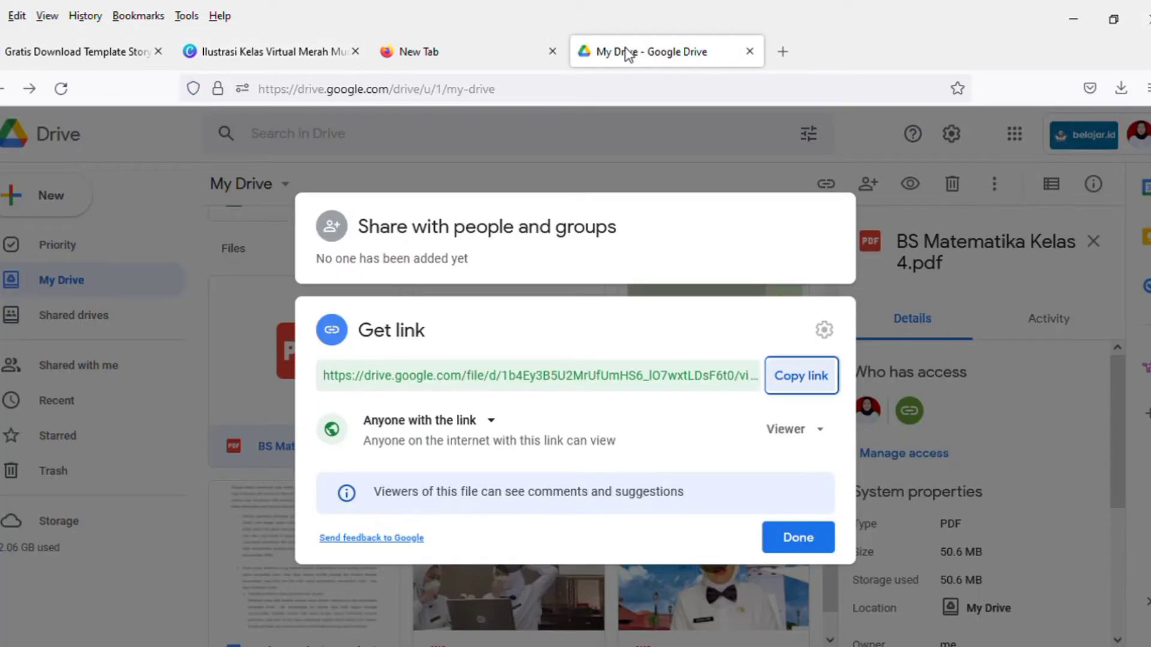
{"action": "left_click", "coordinate": [796, 543]}
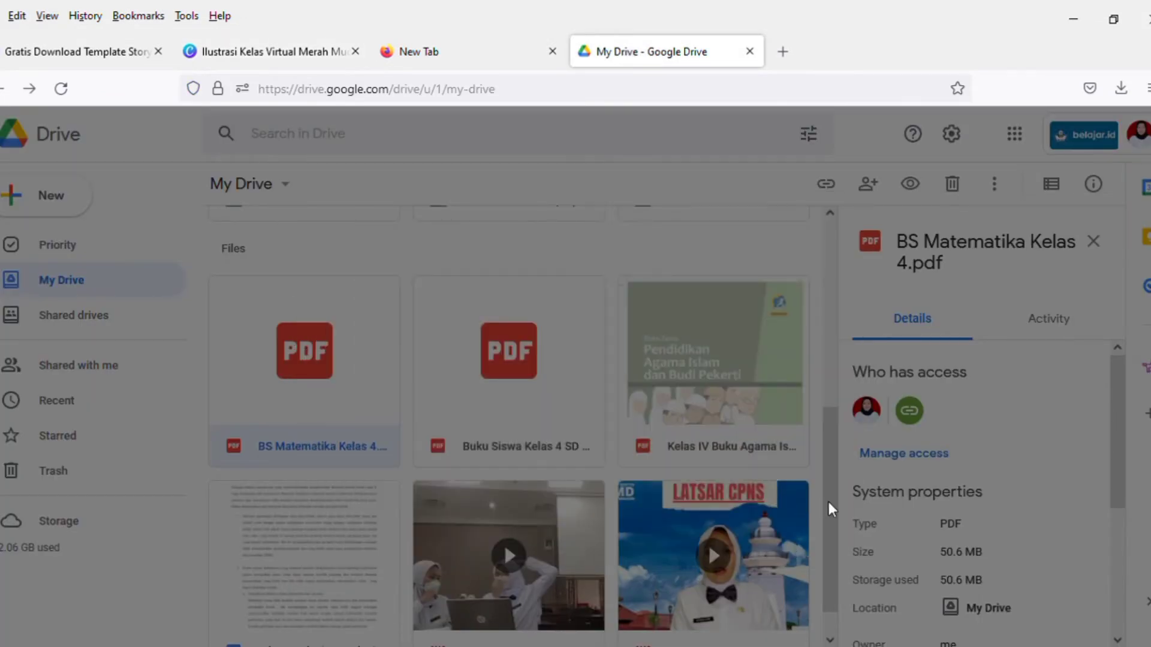
{"action": "scroll", "coordinate": [833, 305], "scroll_direction": "up", "scroll_amount": 5}
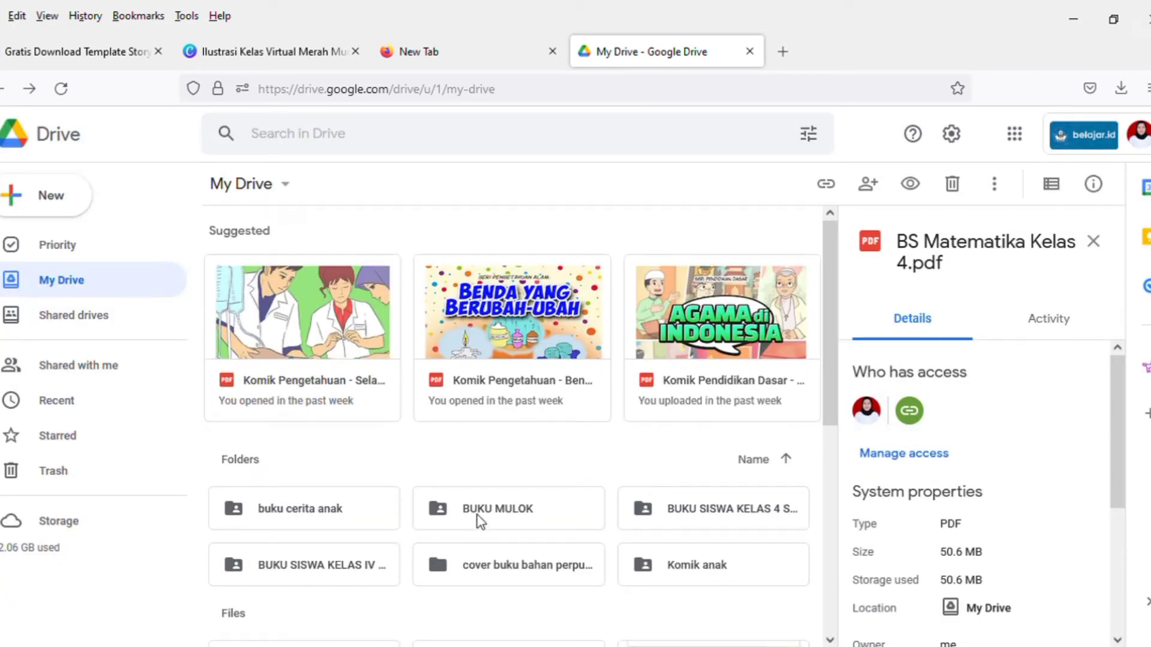
{"action": "double_click", "coordinate": [493, 513]}
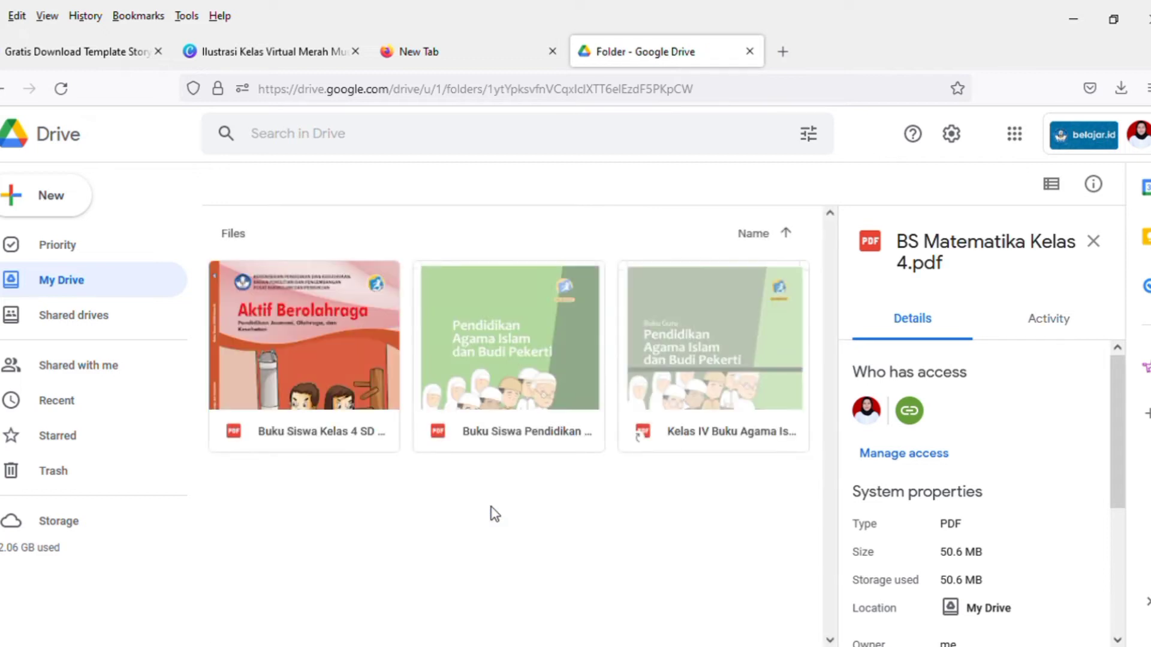
- Copy the sharing link of the "Aktif Berolahraga" PJOK student book PDF
{"action": "left_click", "coordinate": [287, 420]}
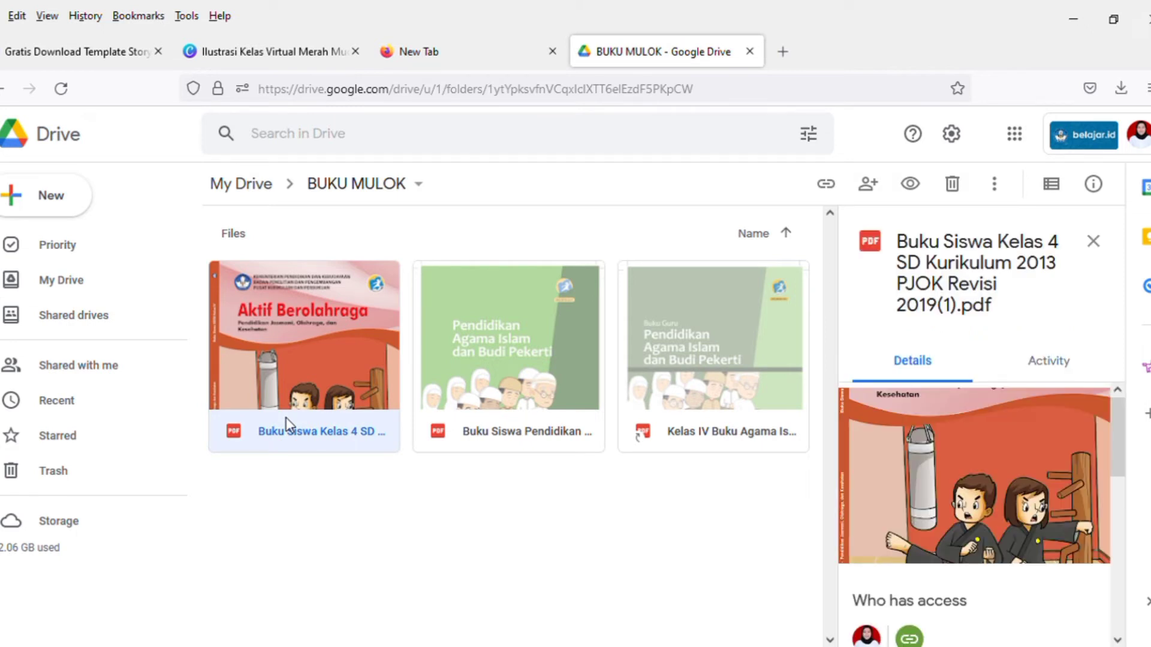
{"action": "right_click", "coordinate": [286, 417]}
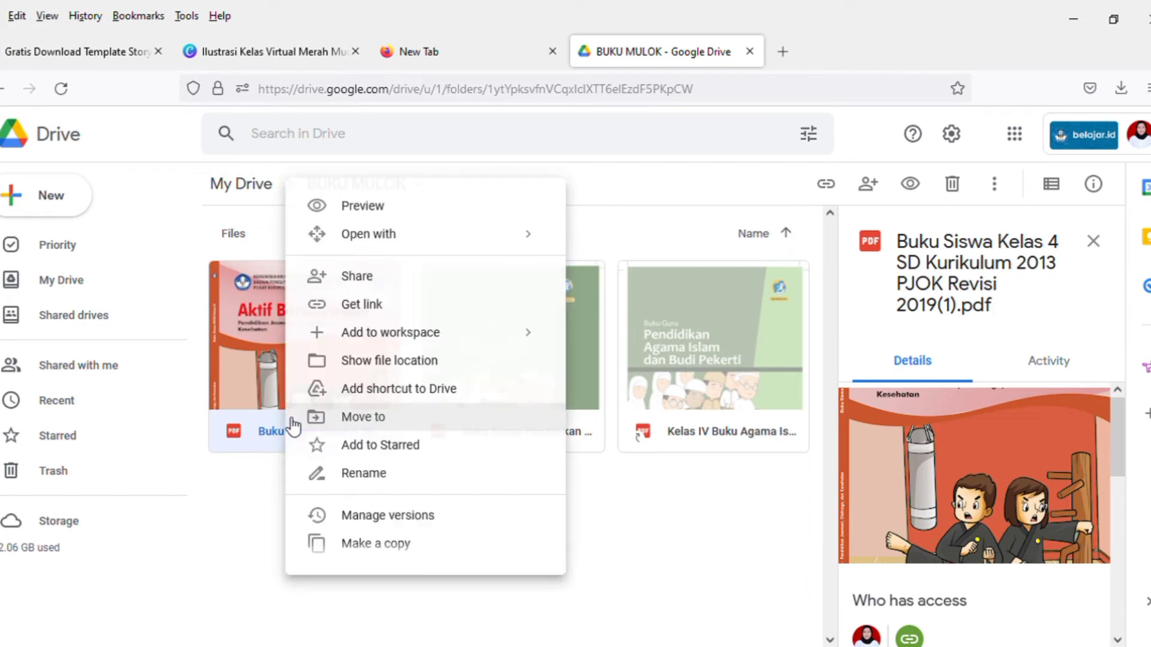
{"action": "left_click", "coordinate": [362, 306]}
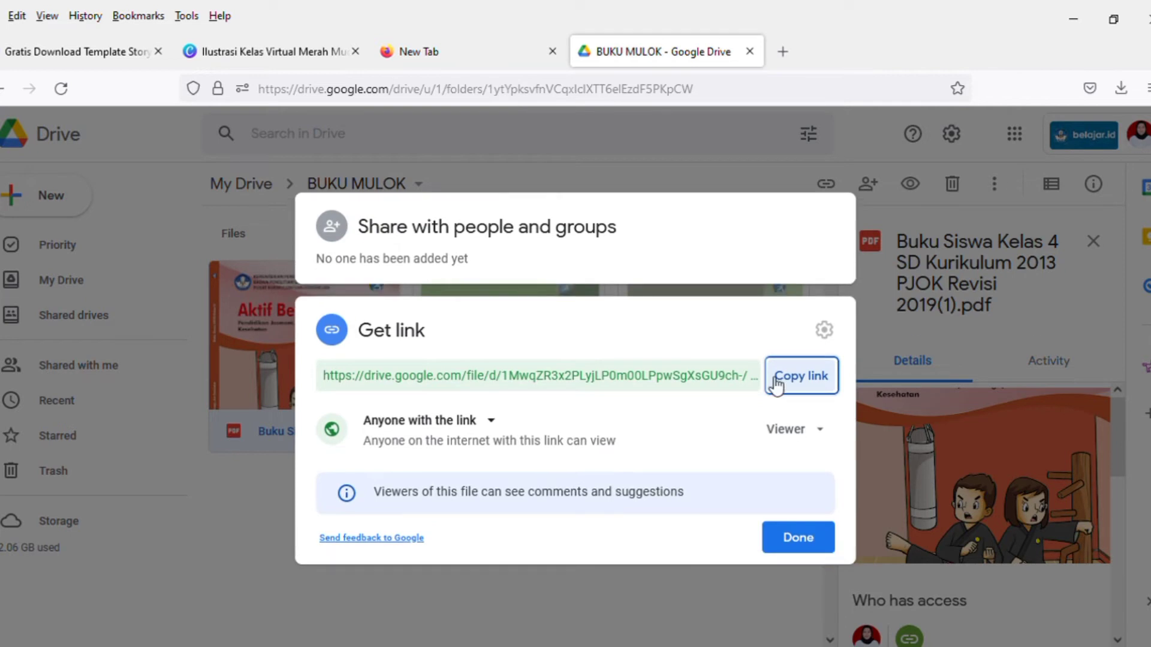
{"action": "left_click", "coordinate": [802, 380]}
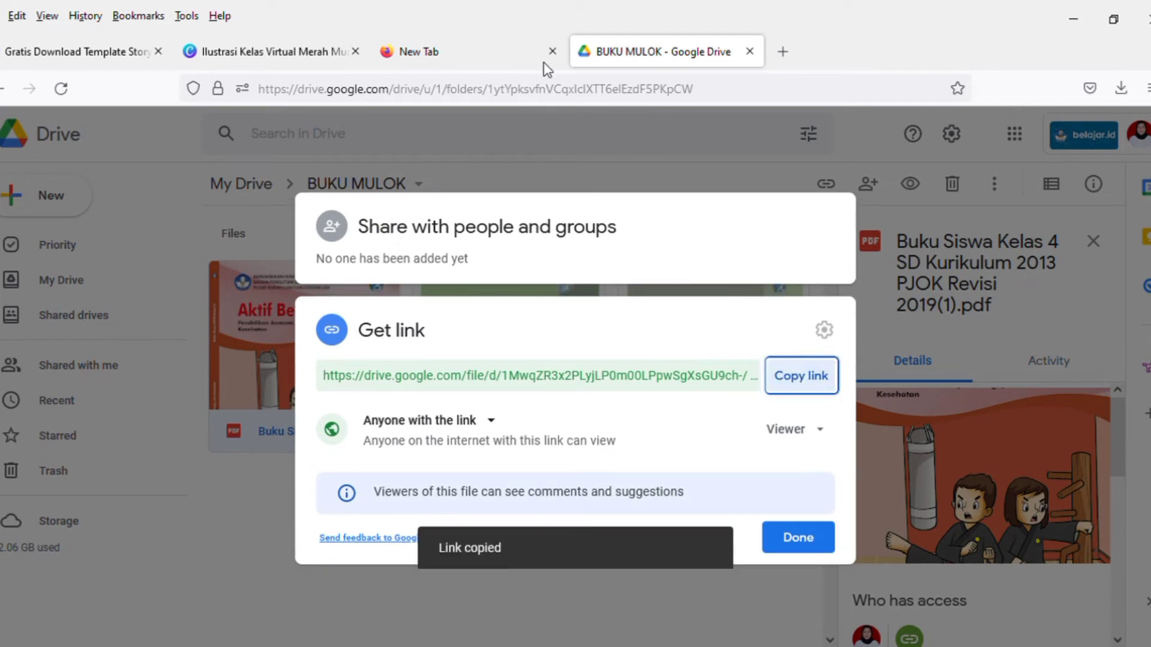
- In Canva, link the selected red "Aktif Berolahraga" cover to the copied PJOK Drive link
{"action": "left_click", "coordinate": [351, 58]}
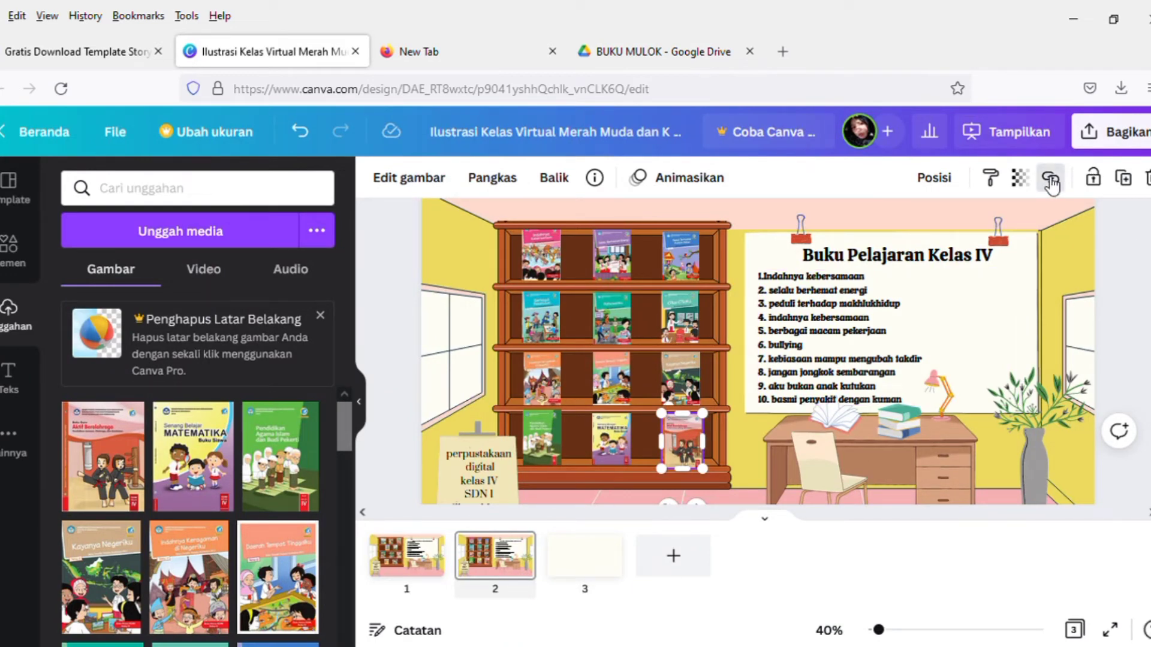
{"action": "left_click", "coordinate": [1050, 180]}
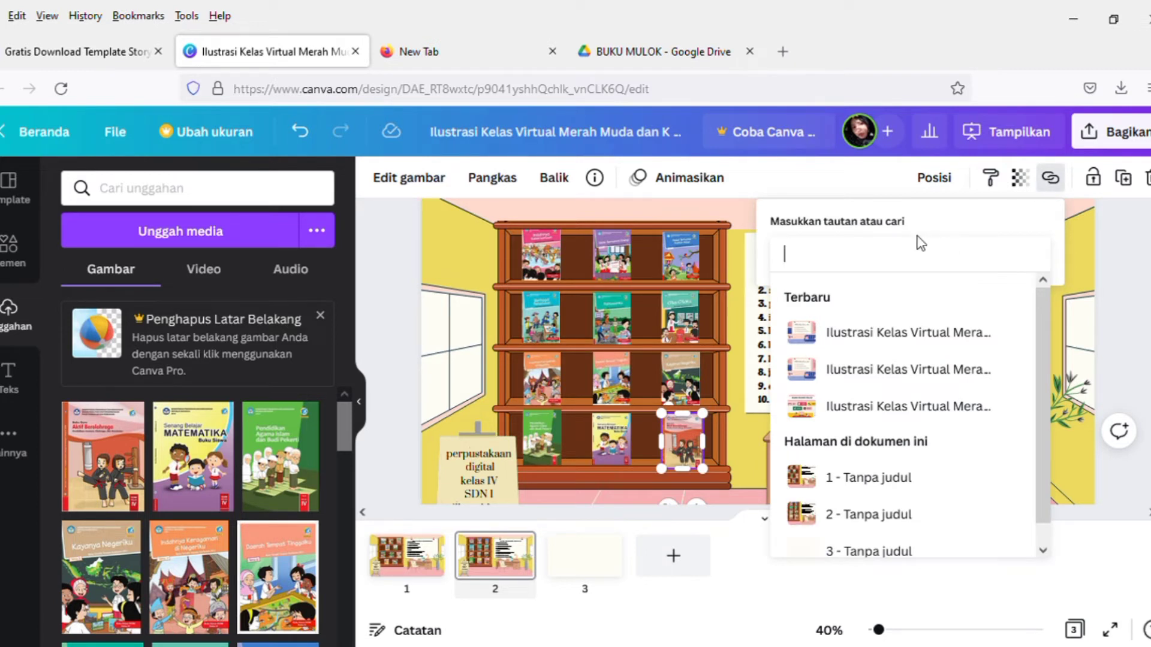
{"action": "key", "text": "ctrl+v"}
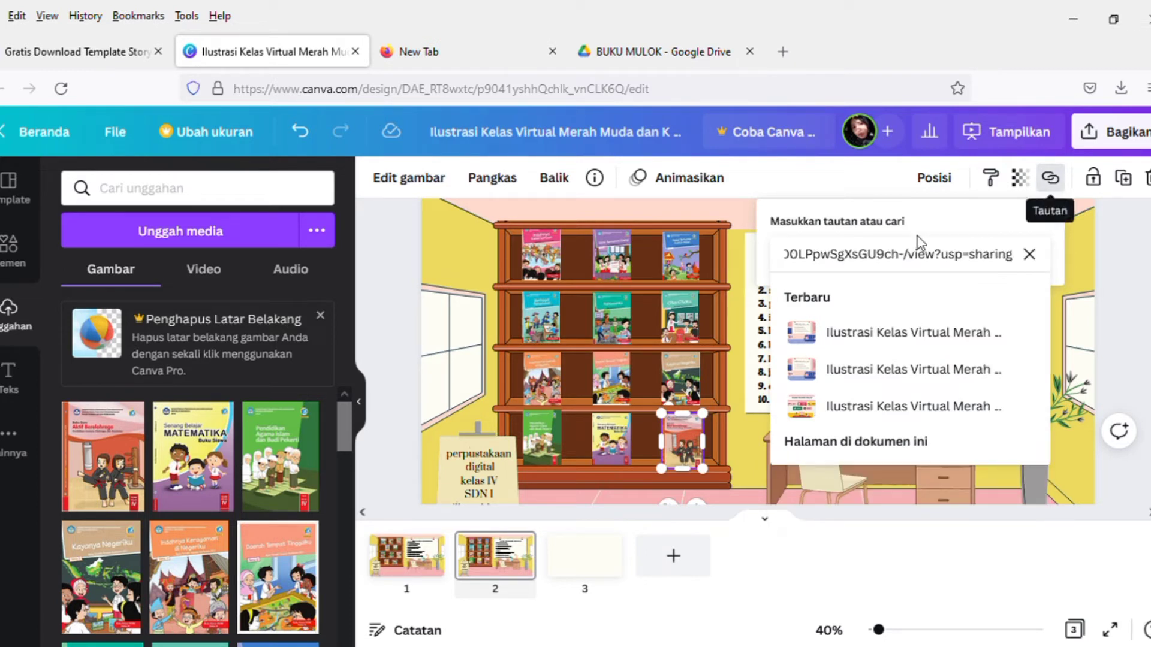
{"action": "key", "text": "Return"}
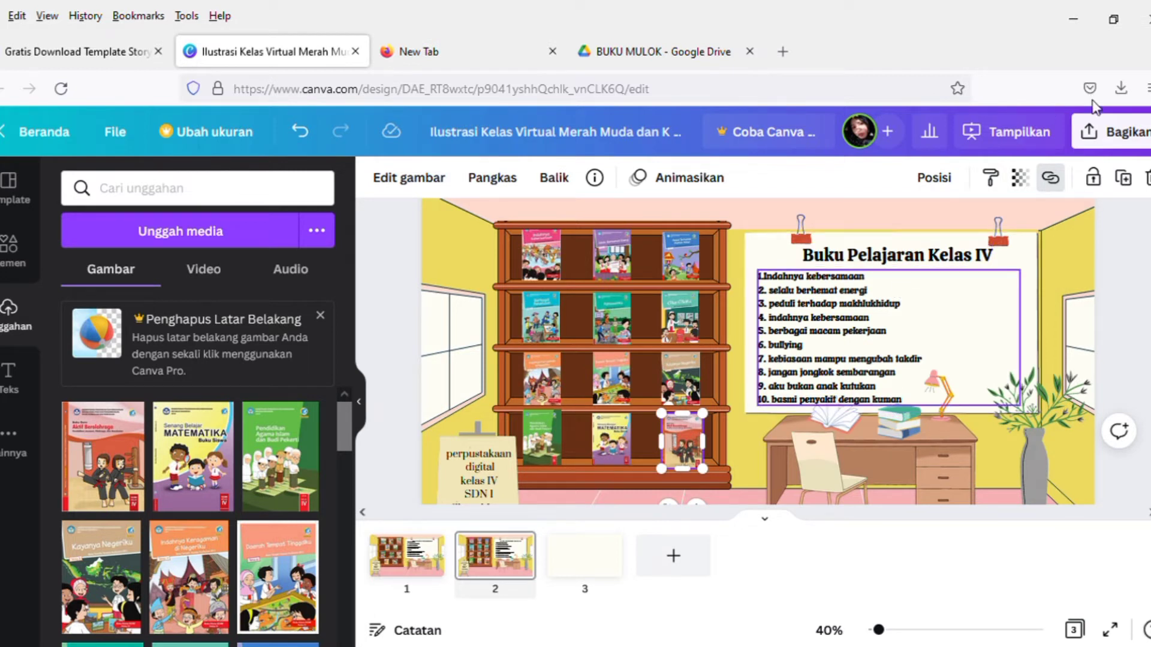
- Complete the heading on page 2's wall board so that it reads "Buku Pelajaran Kelas IV"
{"action": "left_click", "coordinate": [851, 255]}
{"action": "scroll", "coordinate": [880, 310], "scroll_direction": "up", "scroll_amount": 3}
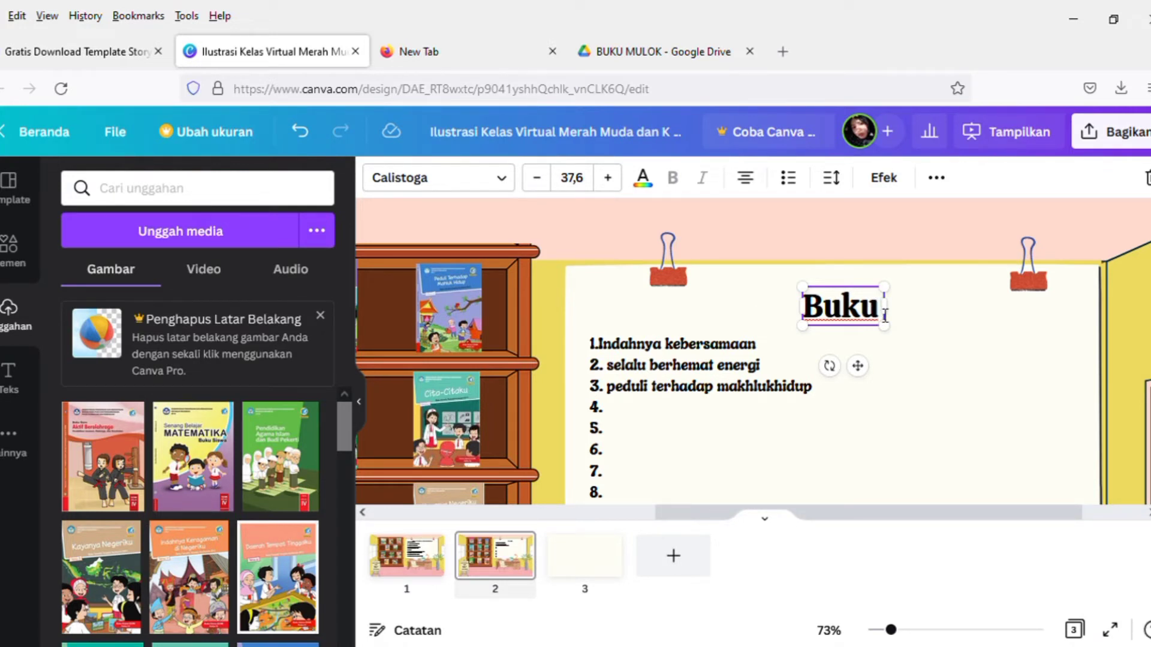
{"action": "type", "text": "P"}
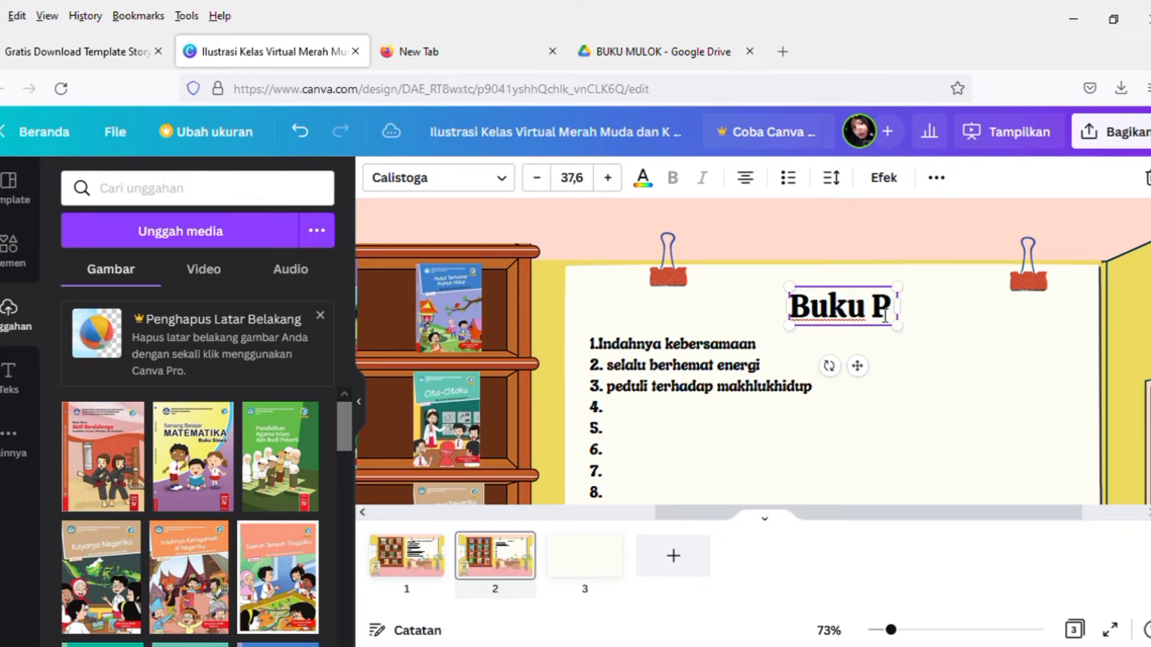
{"action": "type", "text": "e"}
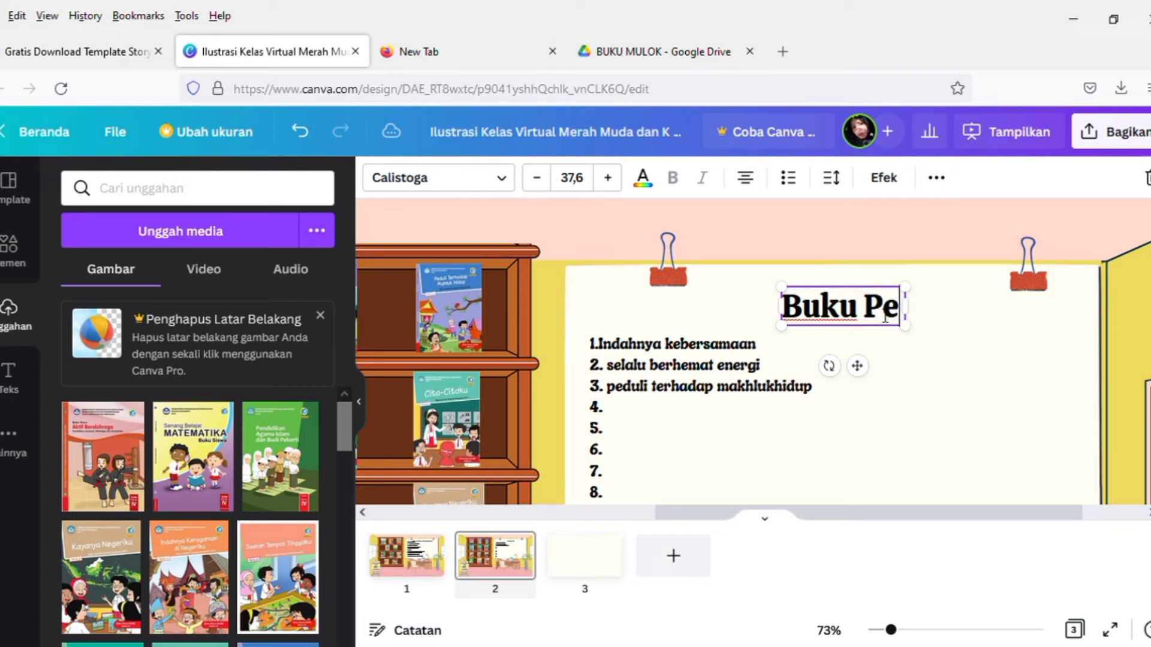
{"action": "type", "text": "lajar"}
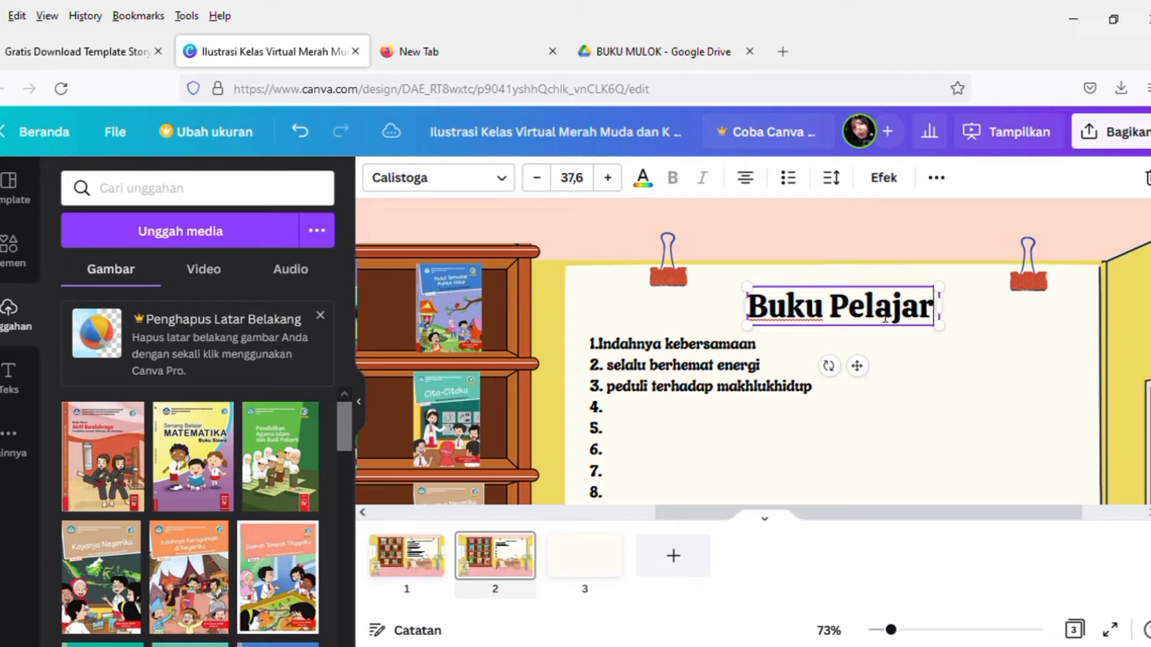
{"action": "type", "text": "an K"}
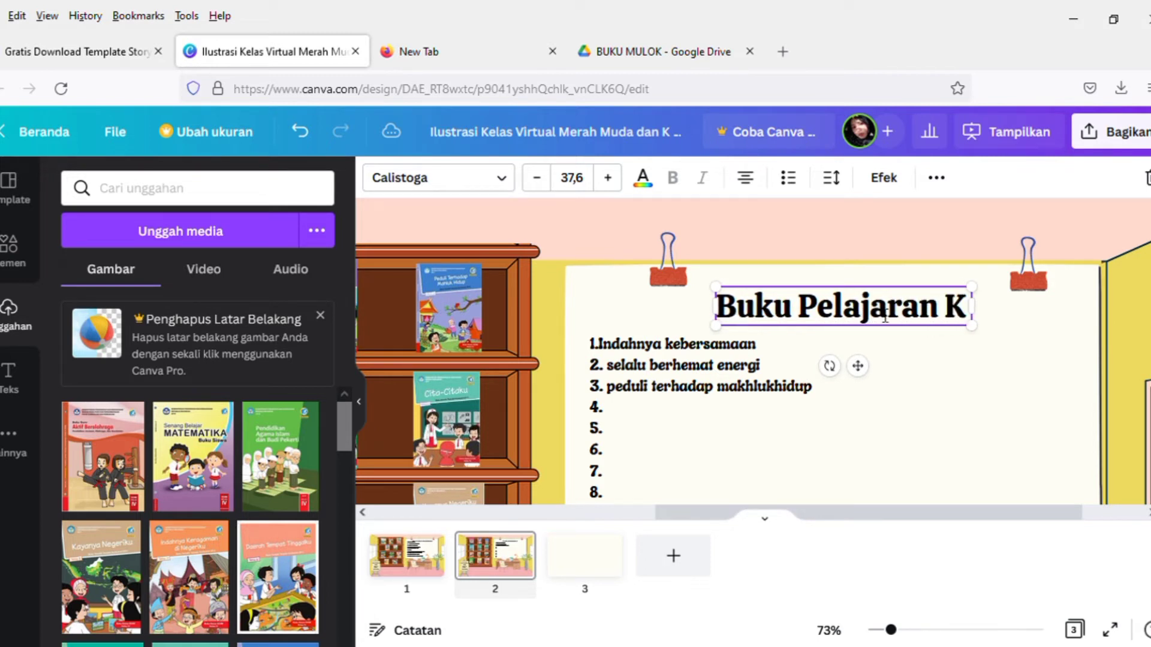
{"action": "type", "text": "elas"}
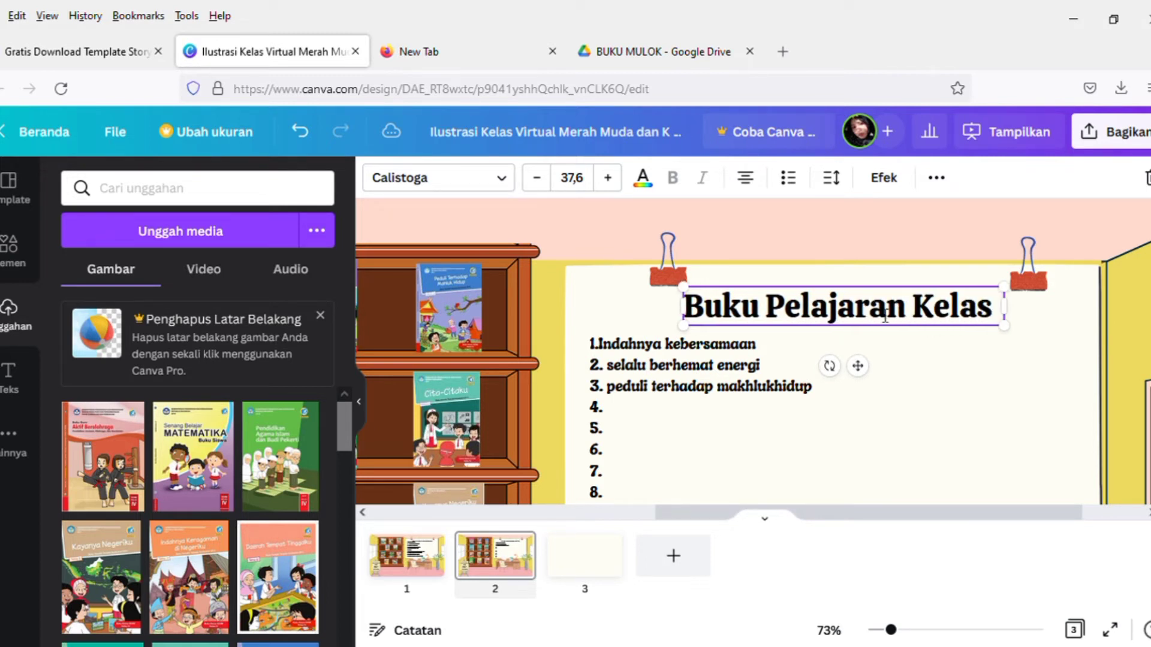
{"action": "type", "text": " IV"}
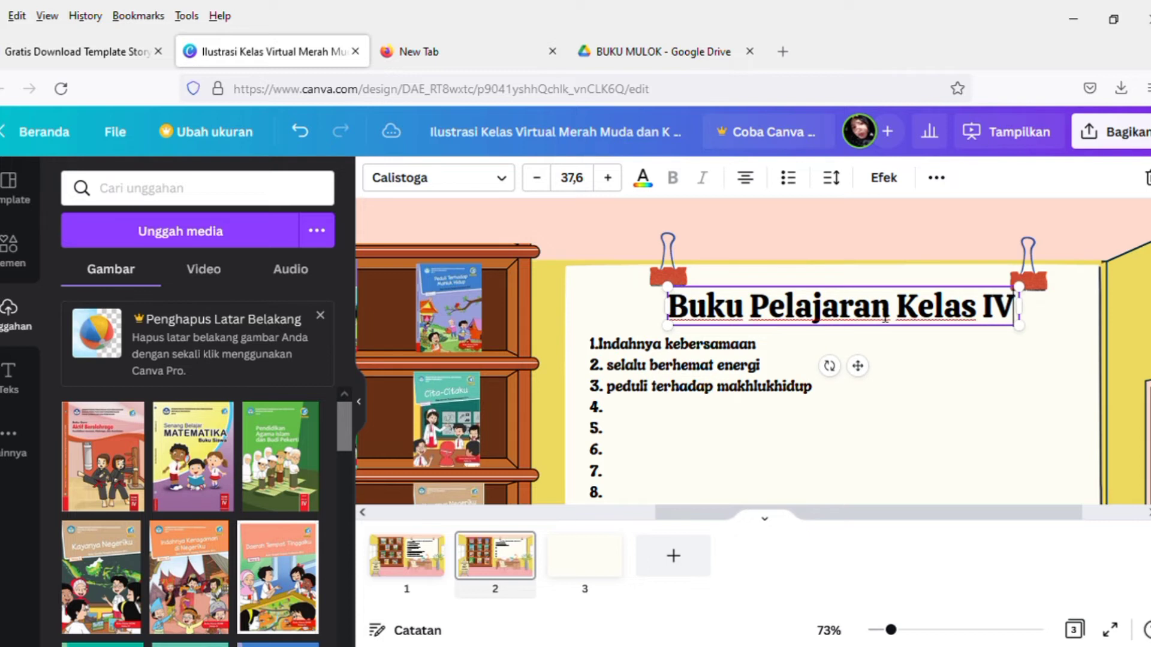
- Open the numbered book list on page 2's wall board for editing at the empty item 4
{"action": "left_click", "coordinate": [629, 411]}
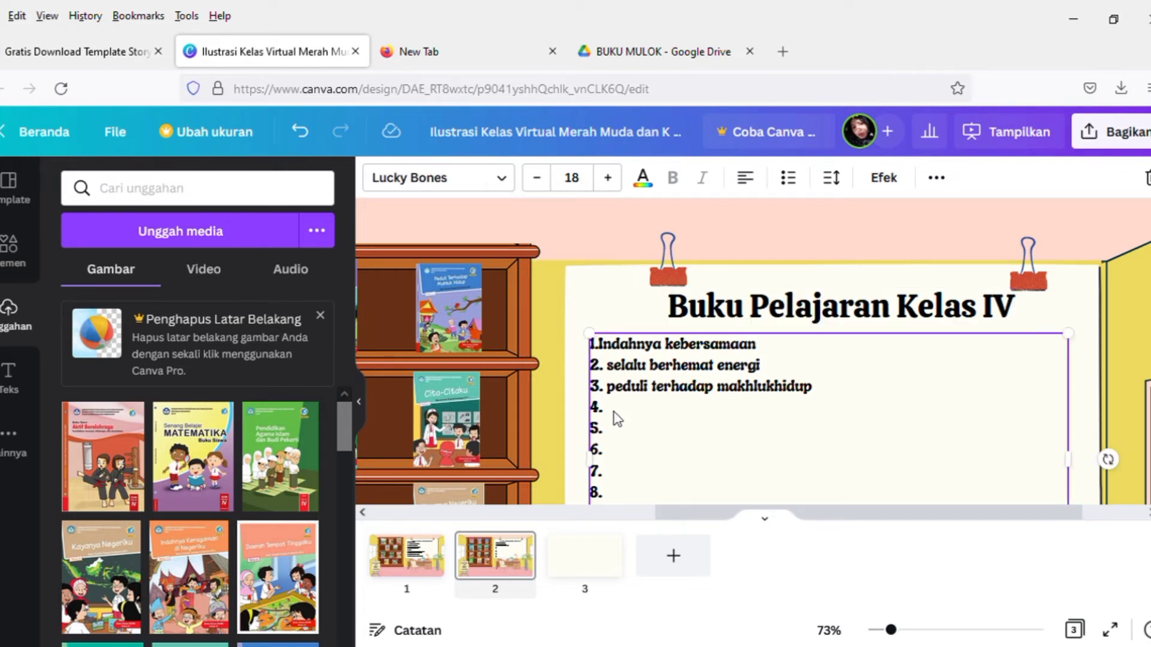
{"action": "left_click", "coordinate": [622, 418]}
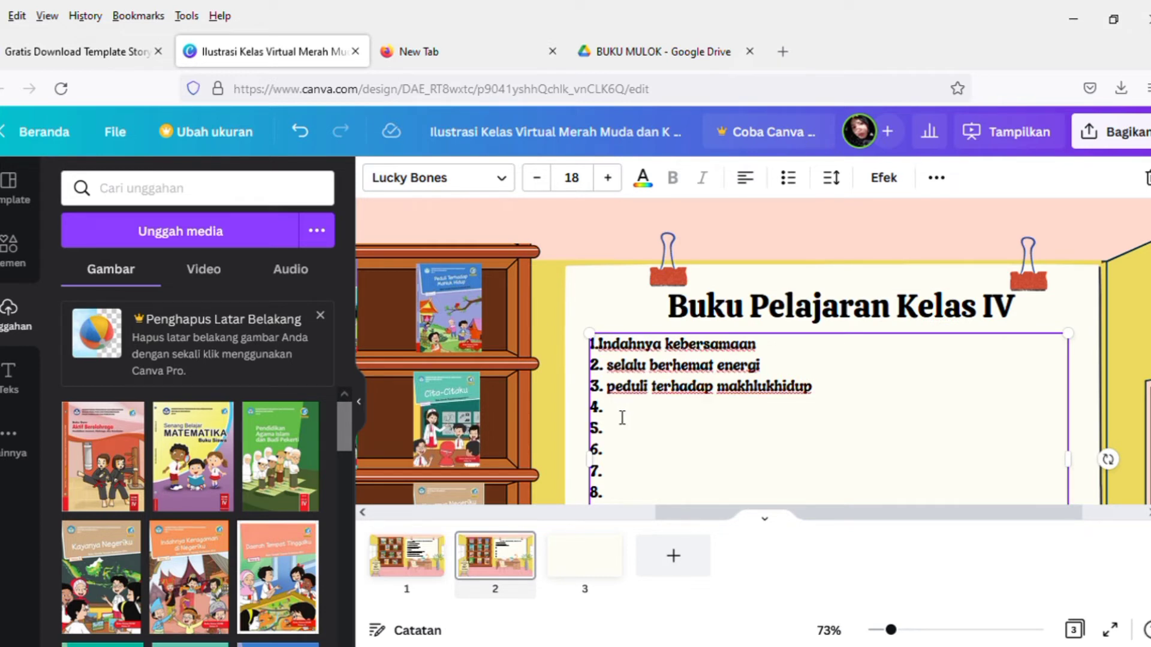
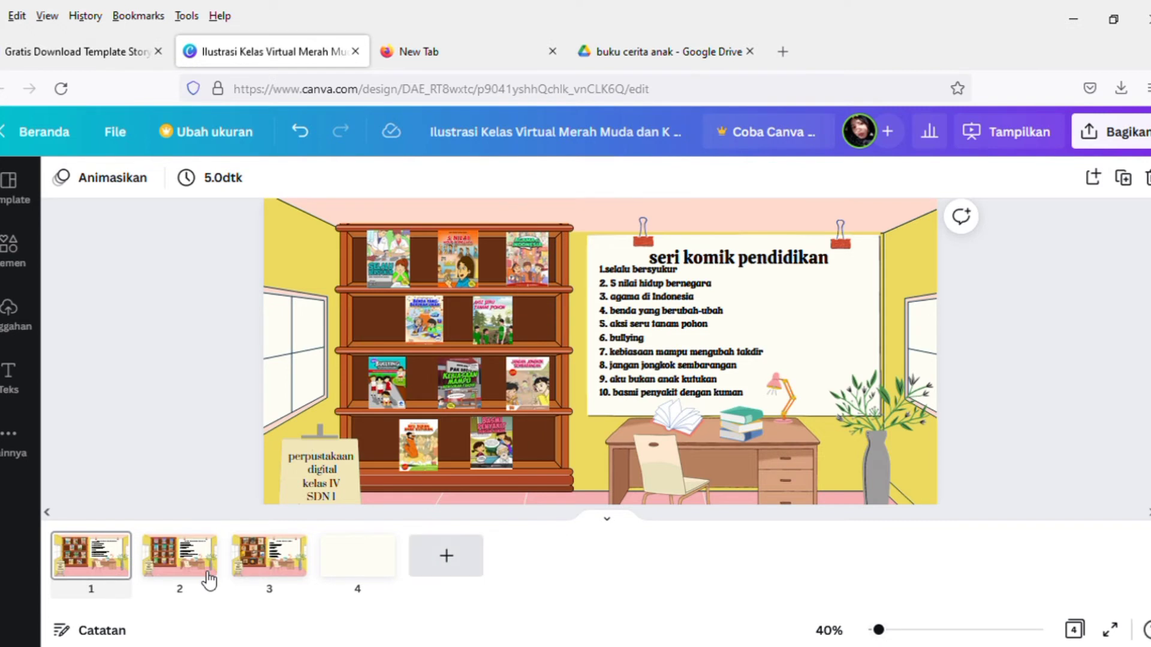
- Review the "Buku Pelajaran Kelas IV" page and the "Buku Cerita Anak" page, zooming out to 28% to see the whole room
{"action": "left_click", "coordinate": [208, 580]}
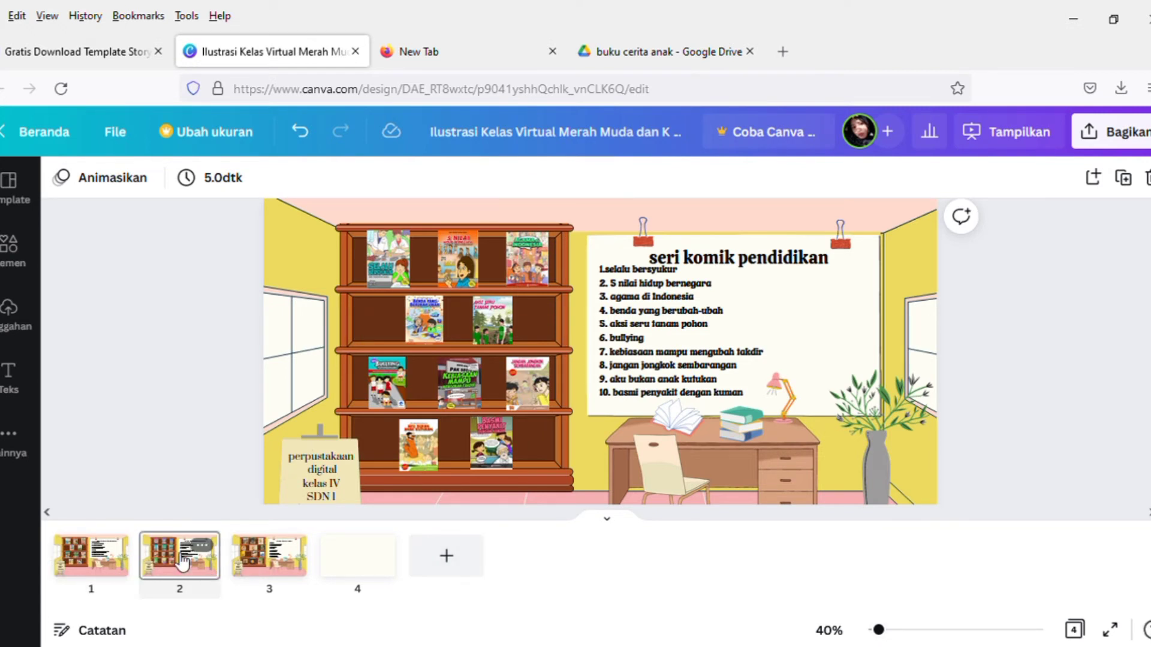
{"action": "left_click", "coordinate": [182, 564]}
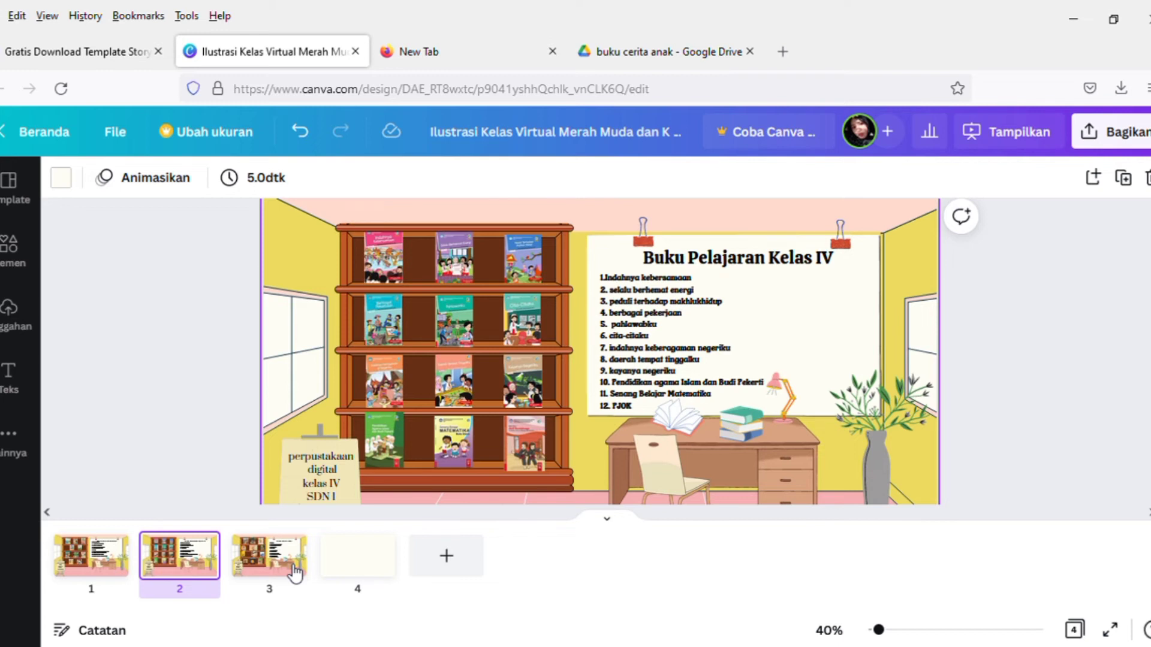
{"action": "left_click", "coordinate": [295, 572]}
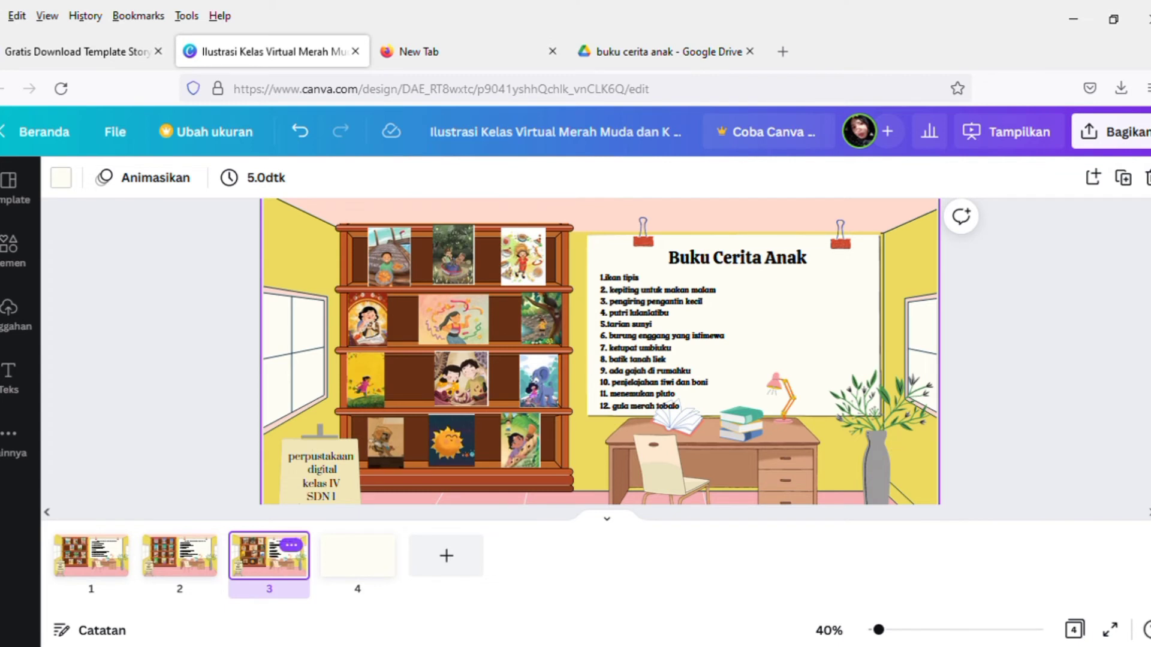
{"action": "scroll", "coordinate": [599, 354], "scroll_direction": "down", "scroll_amount": 1}
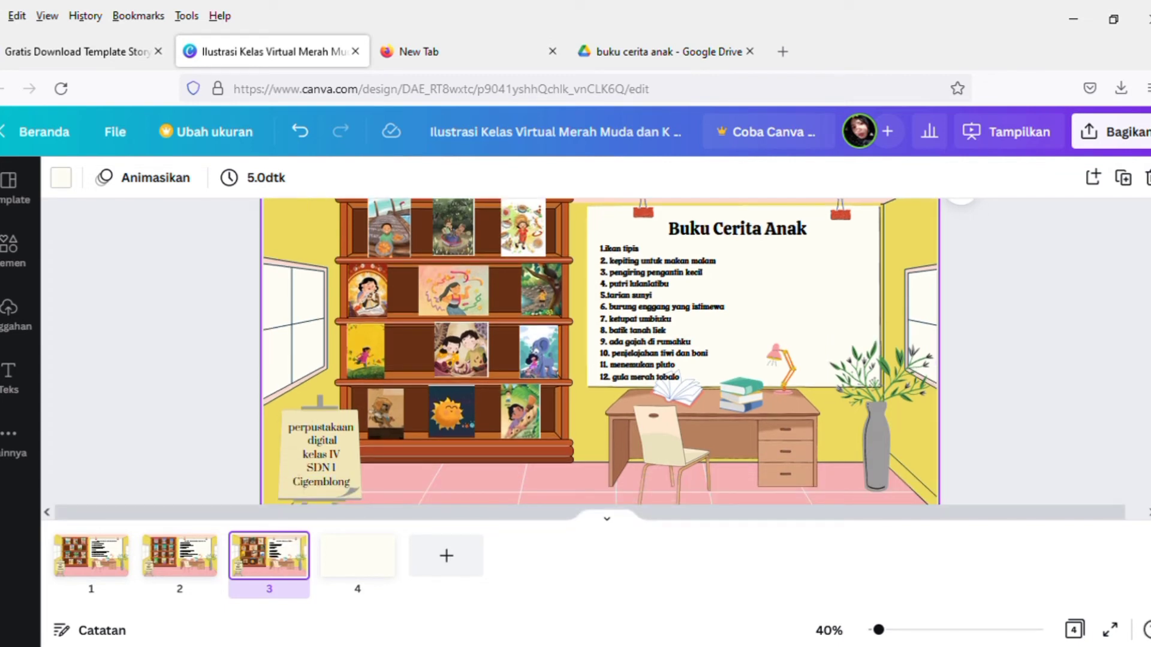
{"action": "left_click", "coordinate": [879, 630]}
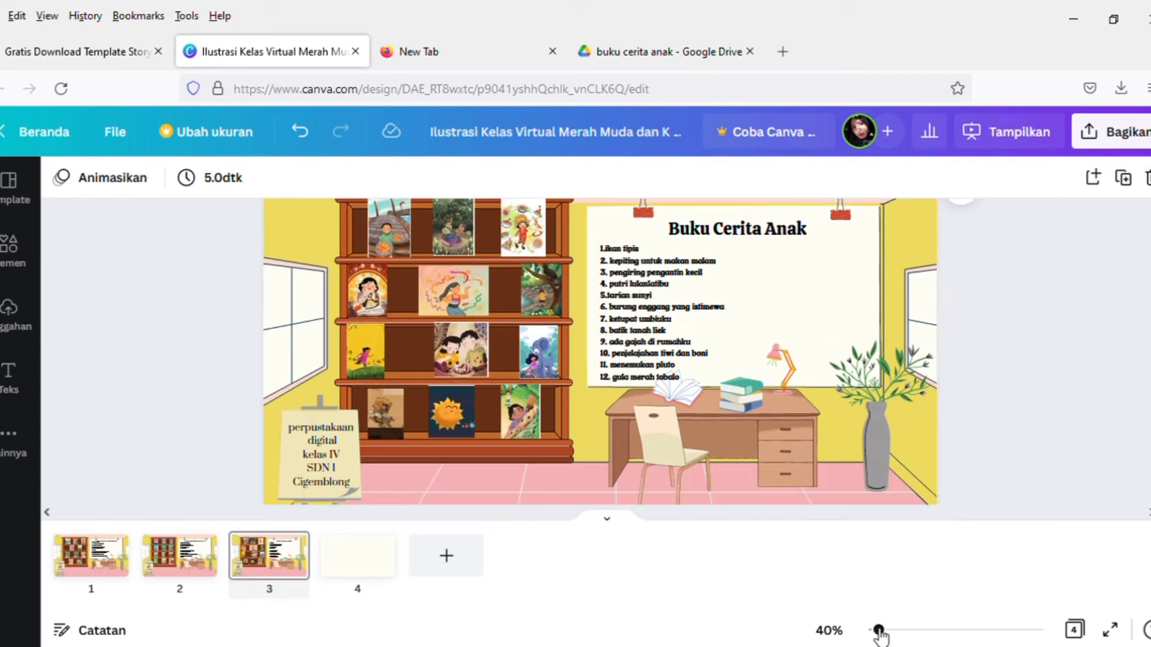
{"action": "left_click", "coordinate": [878, 631]}
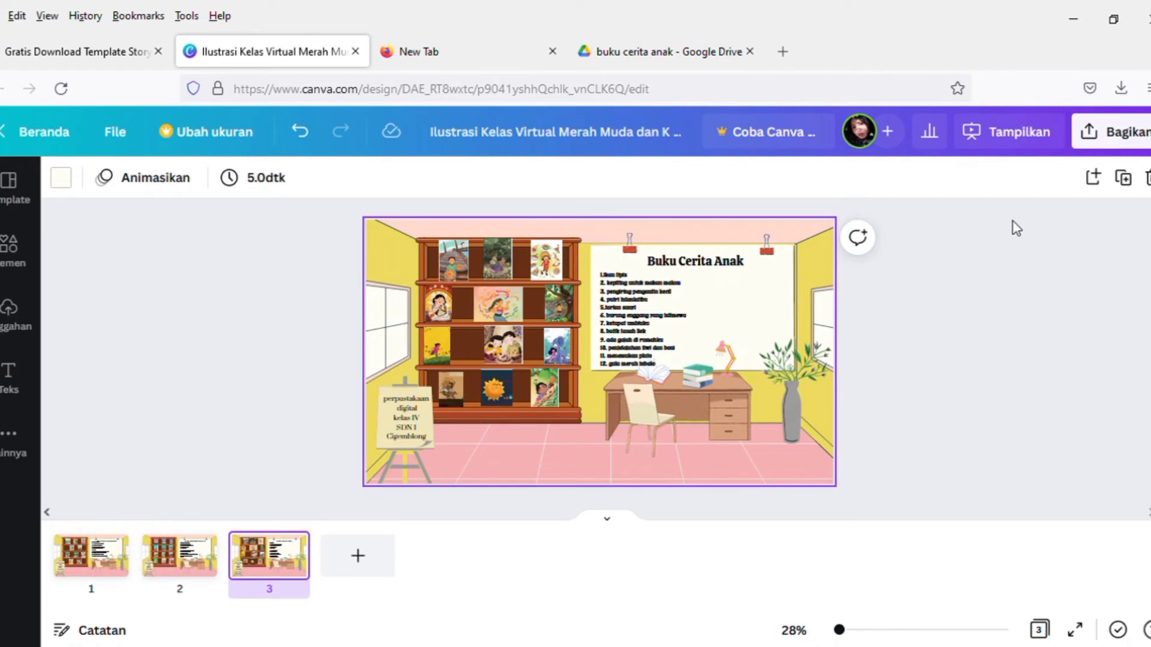
- Download all three pages of the design as a standard PDF
{"action": "left_click", "coordinate": [1120, 133]}
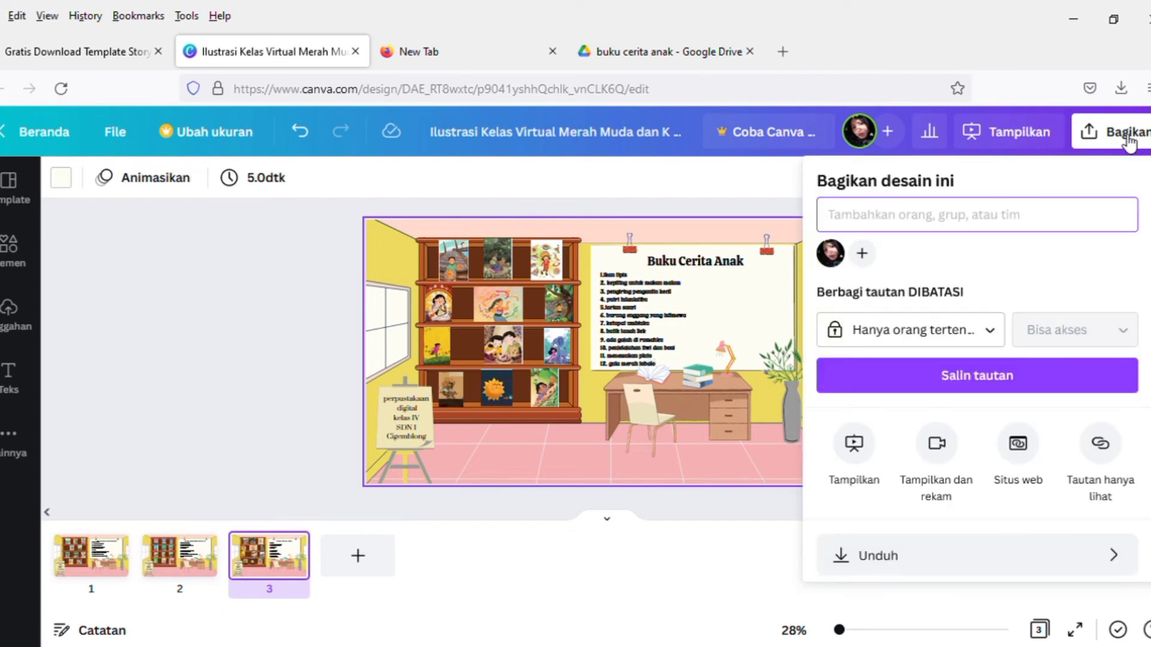
{"action": "left_click", "coordinate": [969, 556]}
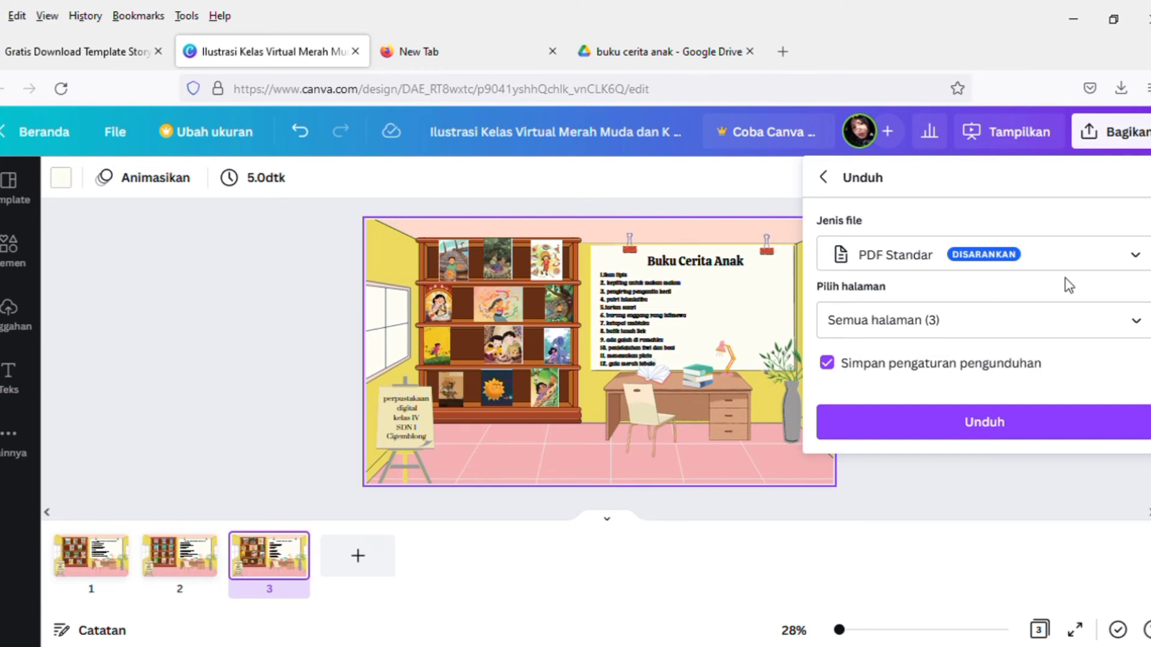
{"action": "left_click", "coordinate": [1011, 439]}
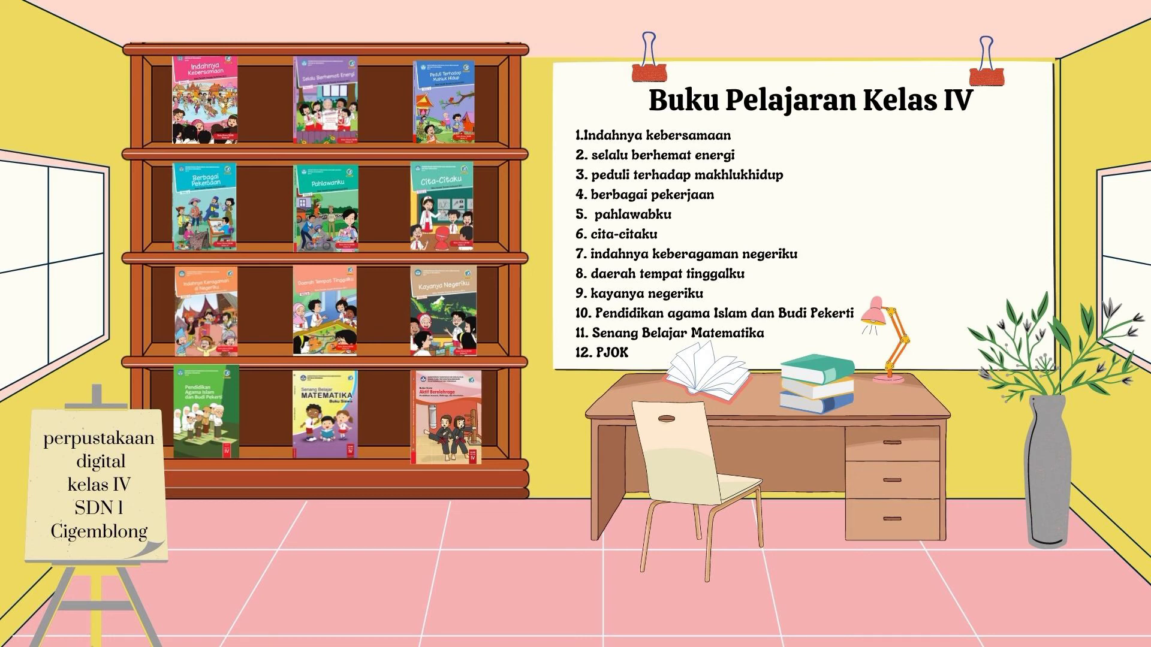
- Look through all three pages of the exported "perpustakaan digital.pdf" at a reduced zoom and return to the first page
{"action": "key", "text": "Right"}
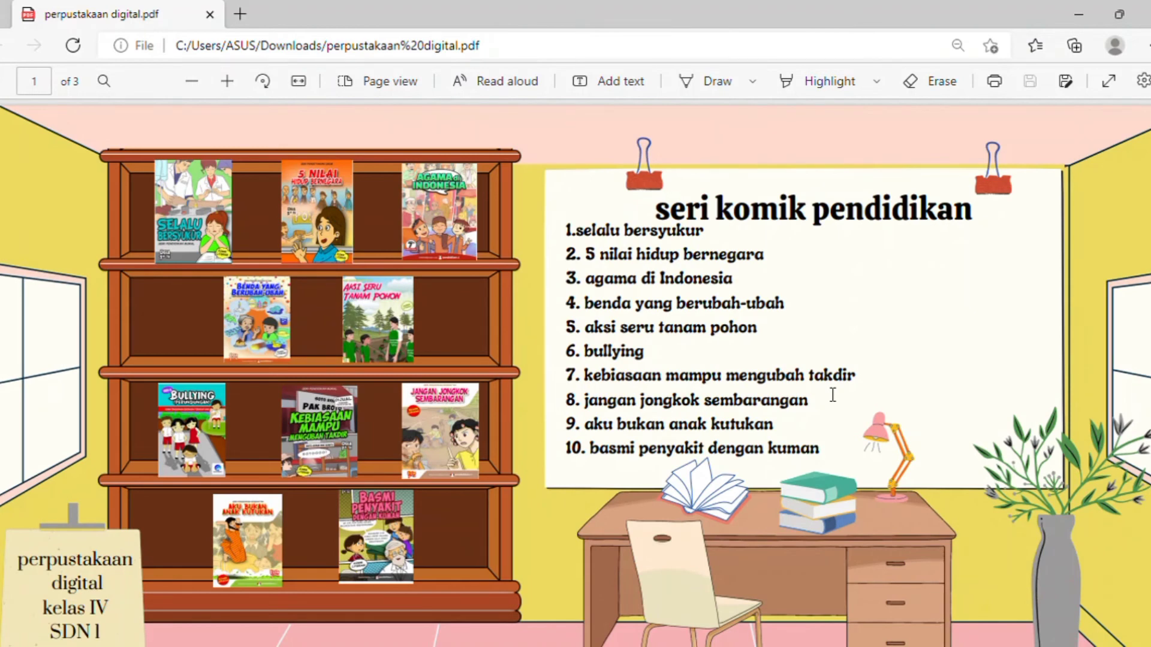
{"action": "left_click", "coordinate": [191, 80]}
{"action": "left_click", "coordinate": [192, 80]}
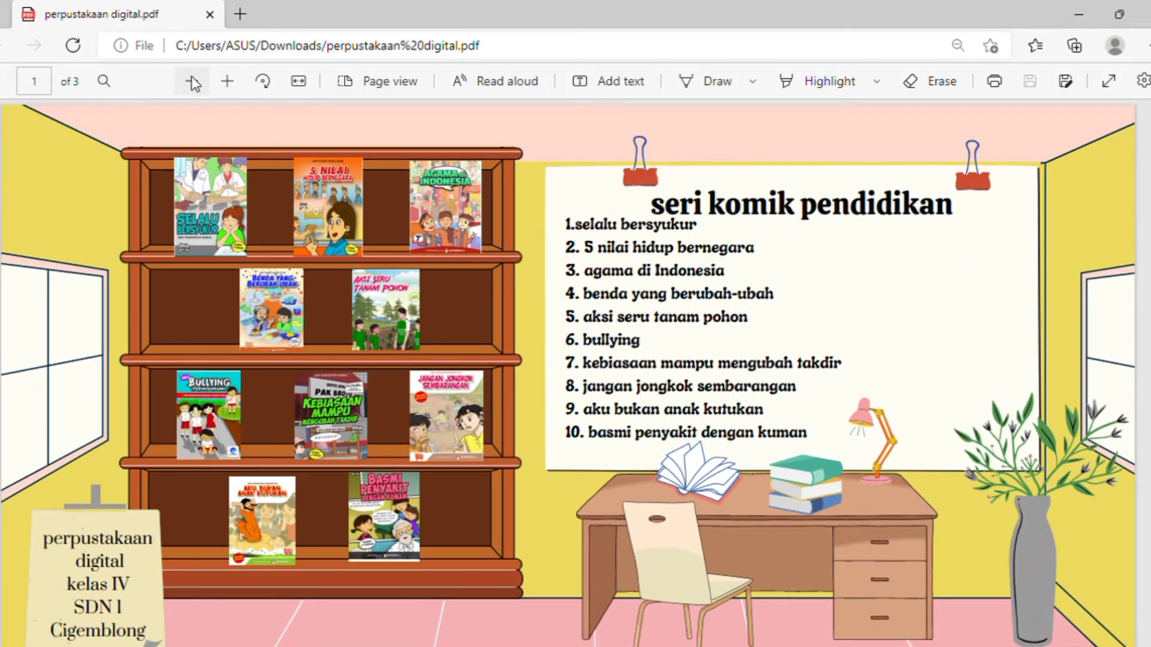
{"action": "left_click", "coordinate": [192, 80]}
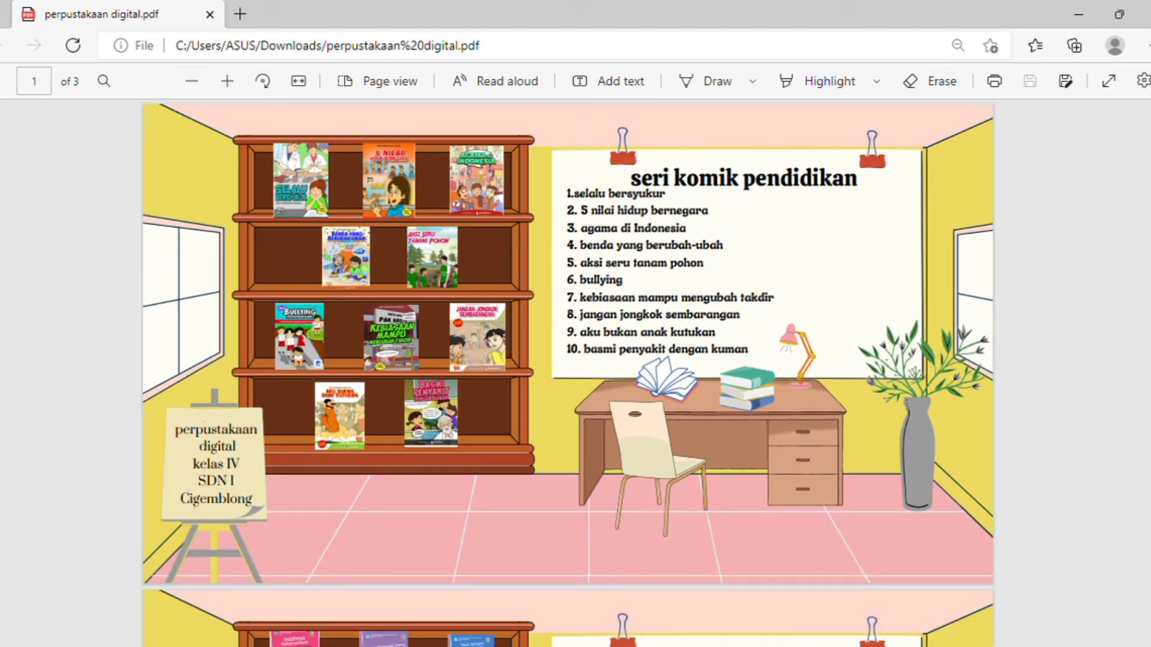
{"action": "scroll", "coordinate": [568, 372], "scroll_direction": "down", "scroll_amount": 5}
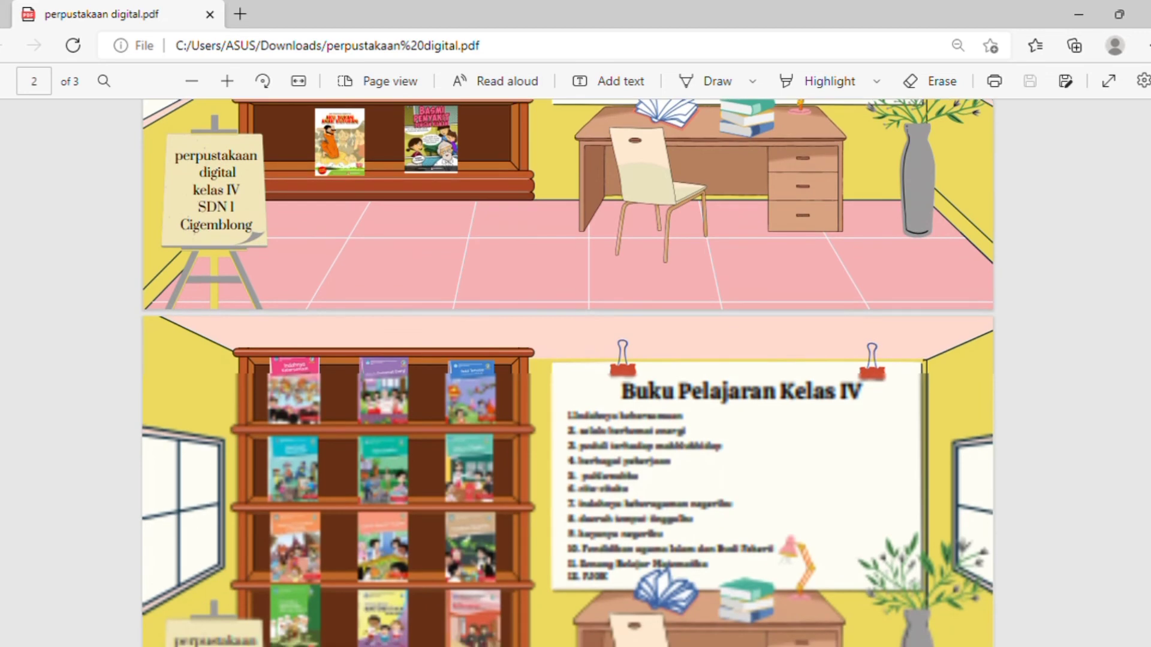
{"action": "scroll", "coordinate": [567, 372], "scroll_direction": "down", "scroll_amount": 4}
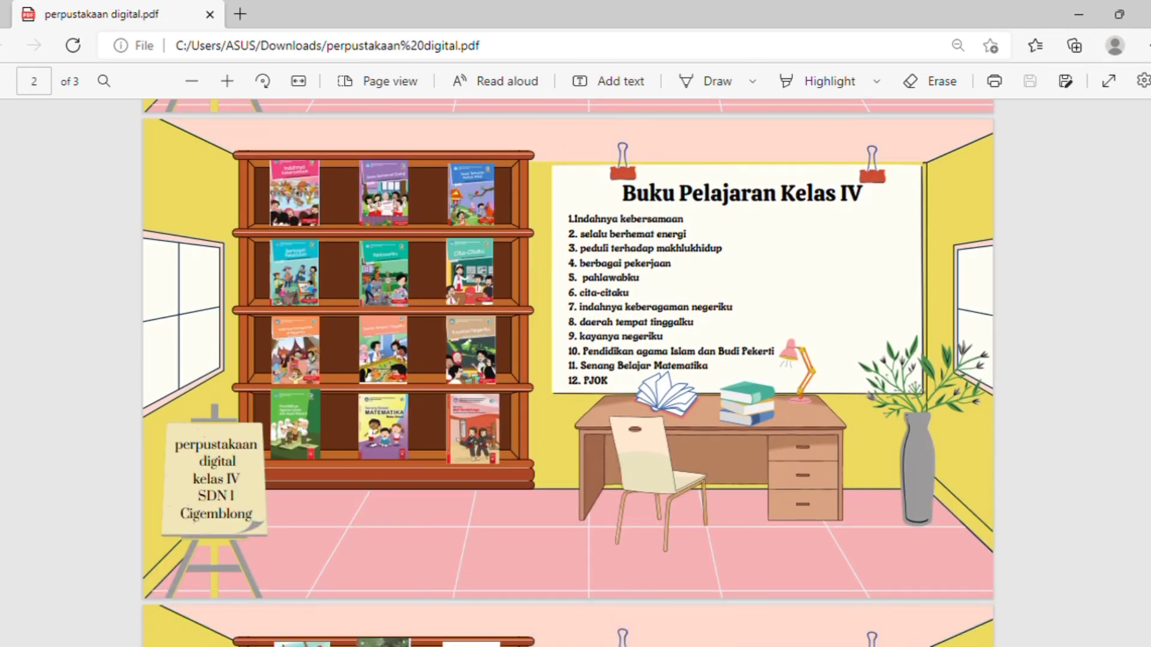
{"action": "scroll", "coordinate": [568, 371], "scroll_direction": "down", "scroll_amount": 3}
{"action": "scroll", "coordinate": [624, 218], "scroll_direction": "down", "scroll_amount": 4}
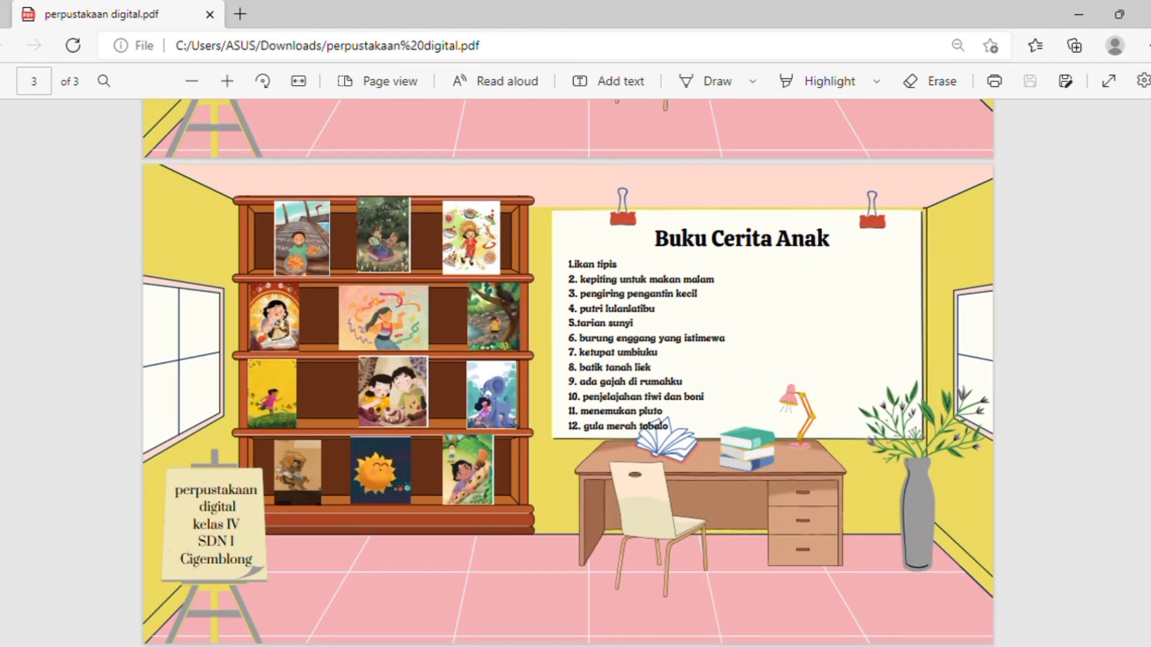
{"action": "scroll", "coordinate": [1085, 522], "scroll_direction": "up", "scroll_amount": 1}
{"action": "key", "text": "Home"}
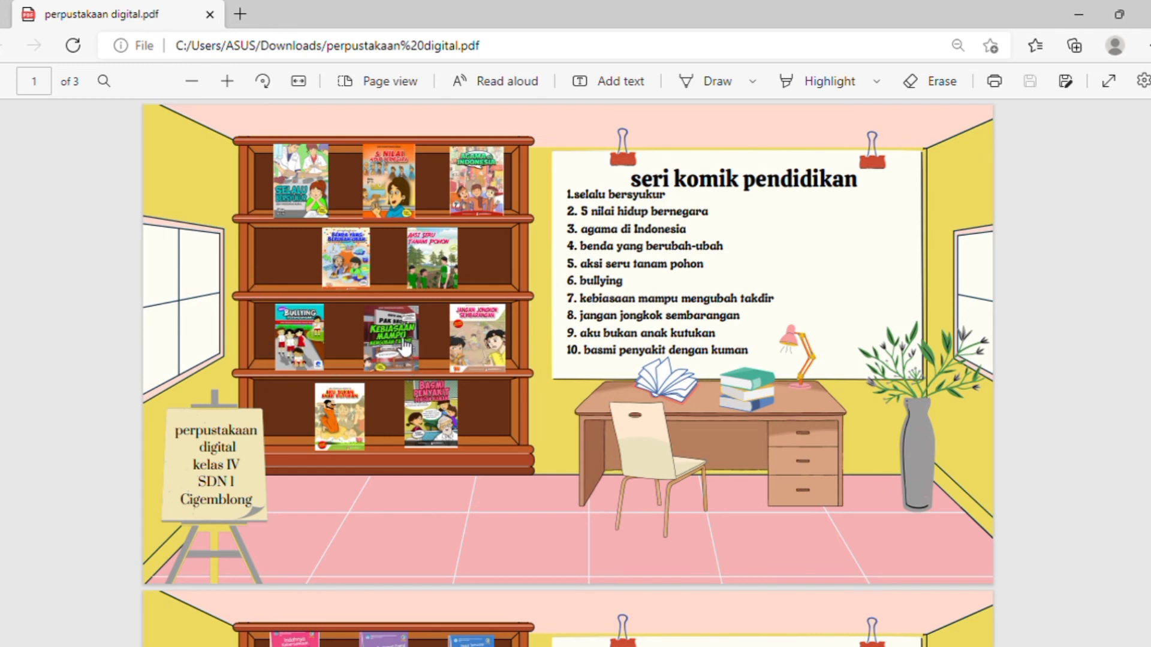
- Test the "Kebiasaan Mampu Mengubah Takdir" cover link on page 1, decline the Chrome offer and page through the opened comic
{"action": "left_click", "coordinate": [403, 342]}
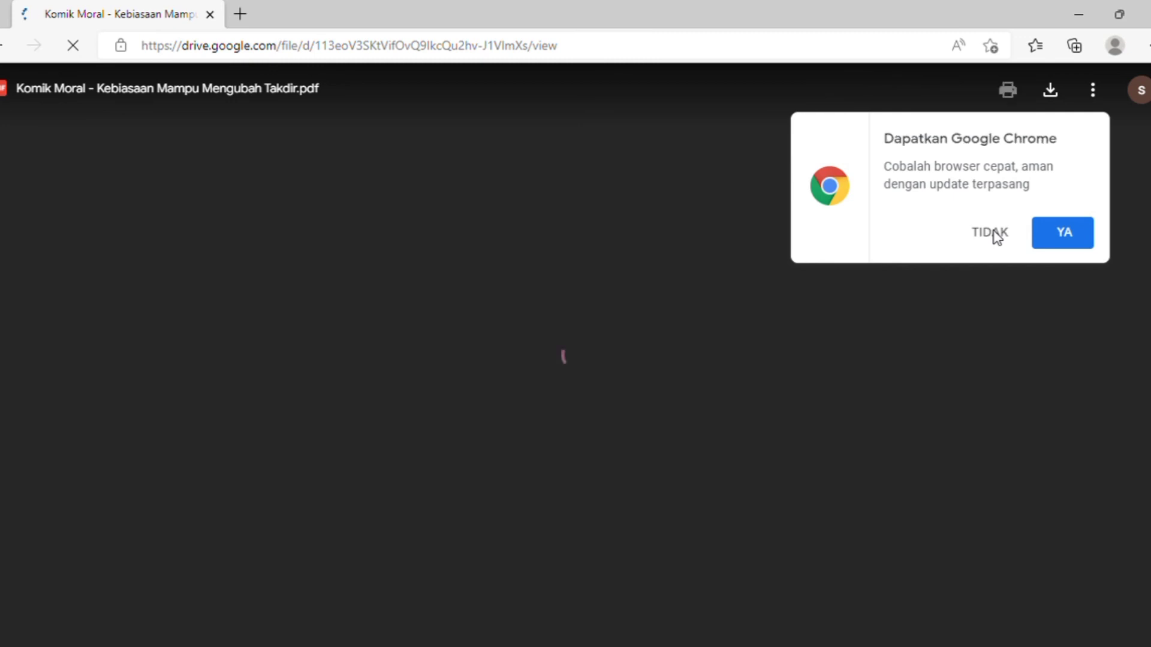
{"action": "left_click", "coordinate": [997, 237]}
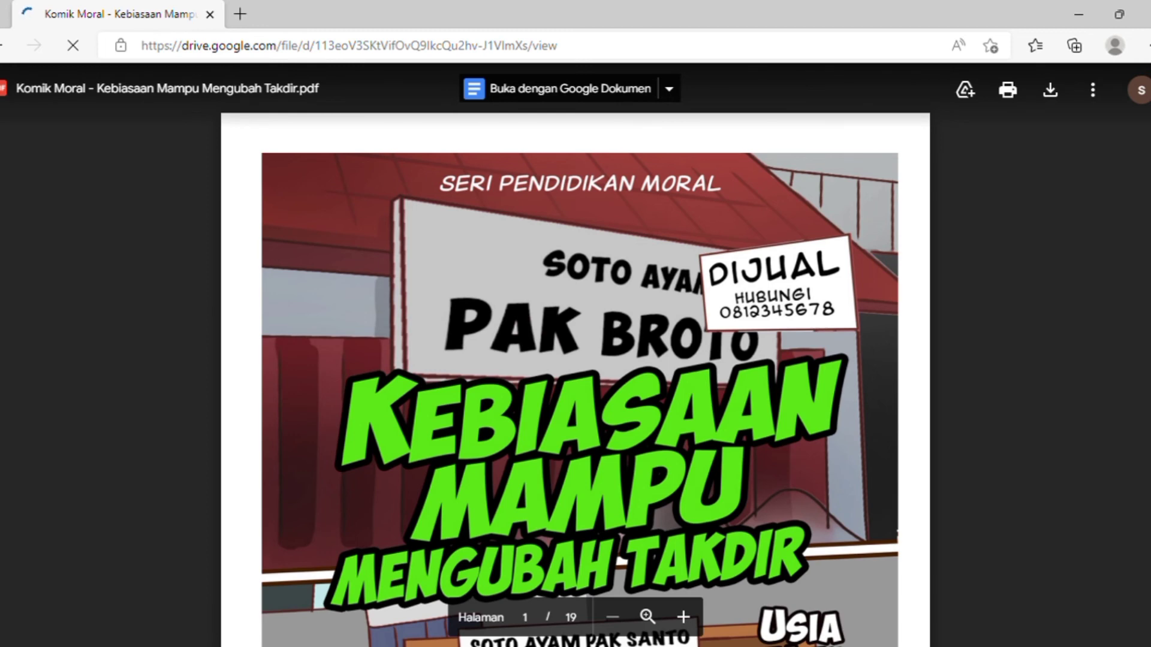
{"action": "scroll", "coordinate": [576, 354], "scroll_direction": "down", "scroll_amount": 15}
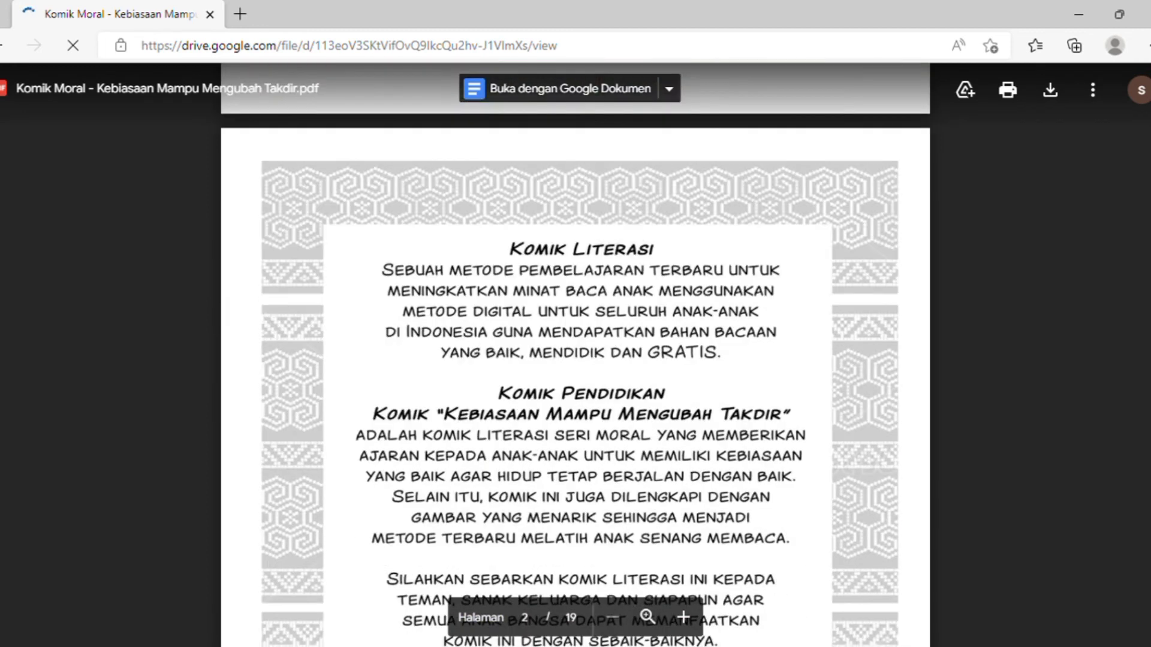
{"action": "scroll", "coordinate": [576, 354], "scroll_direction": "down", "scroll_amount": 15}
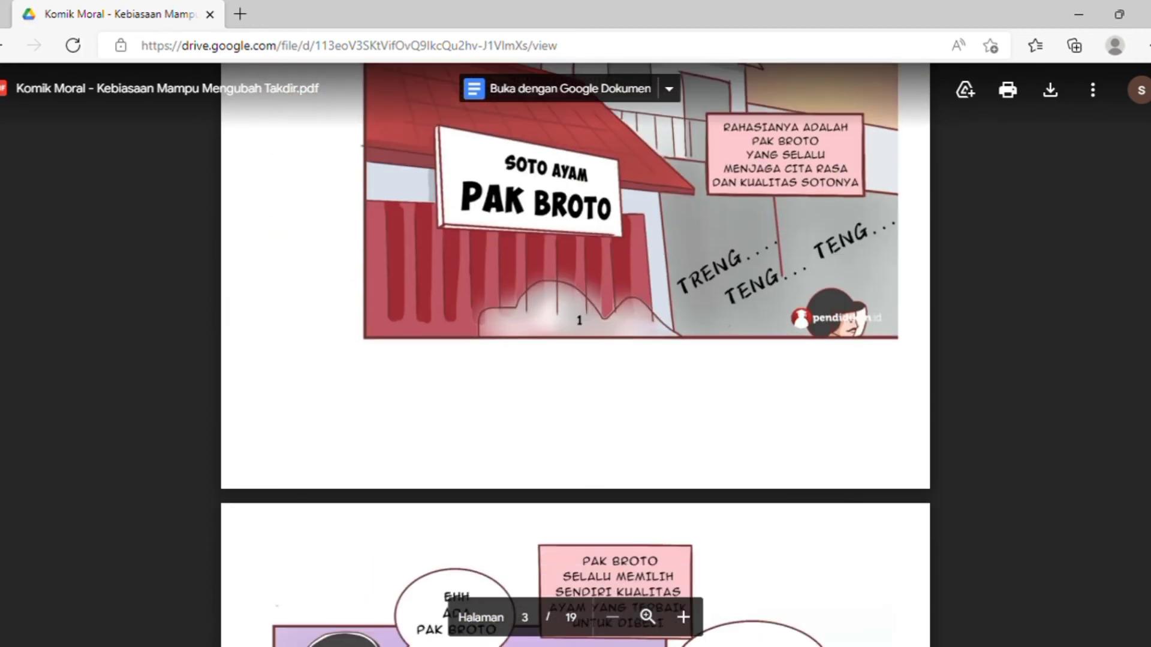
{"action": "scroll", "coordinate": [576, 354], "scroll_direction": "down", "scroll_amount": 10}
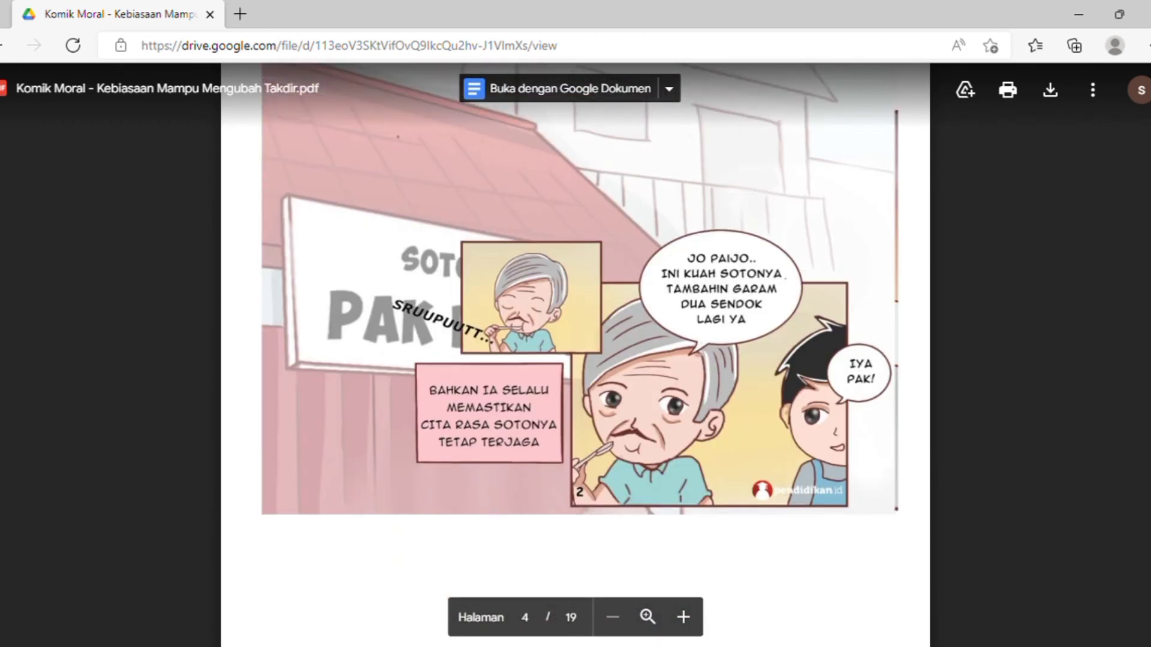
{"action": "scroll", "coordinate": [576, 354], "scroll_direction": "down", "scroll_amount": 15}
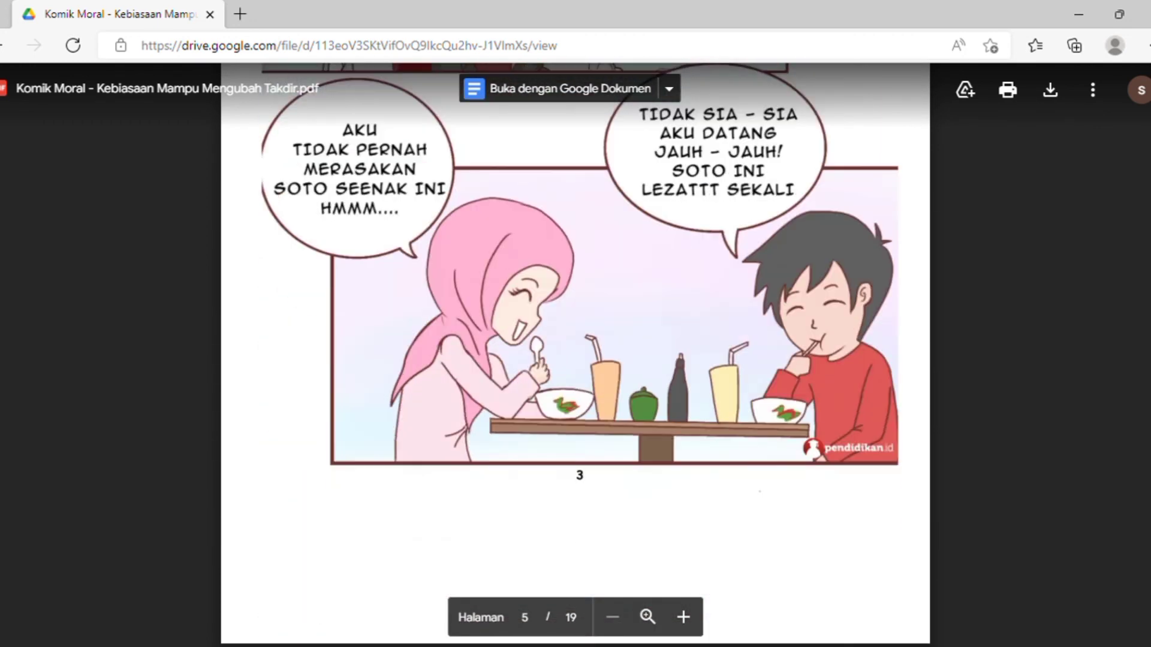
{"action": "scroll", "coordinate": [311, 138], "scroll_direction": "down", "scroll_amount": 15}
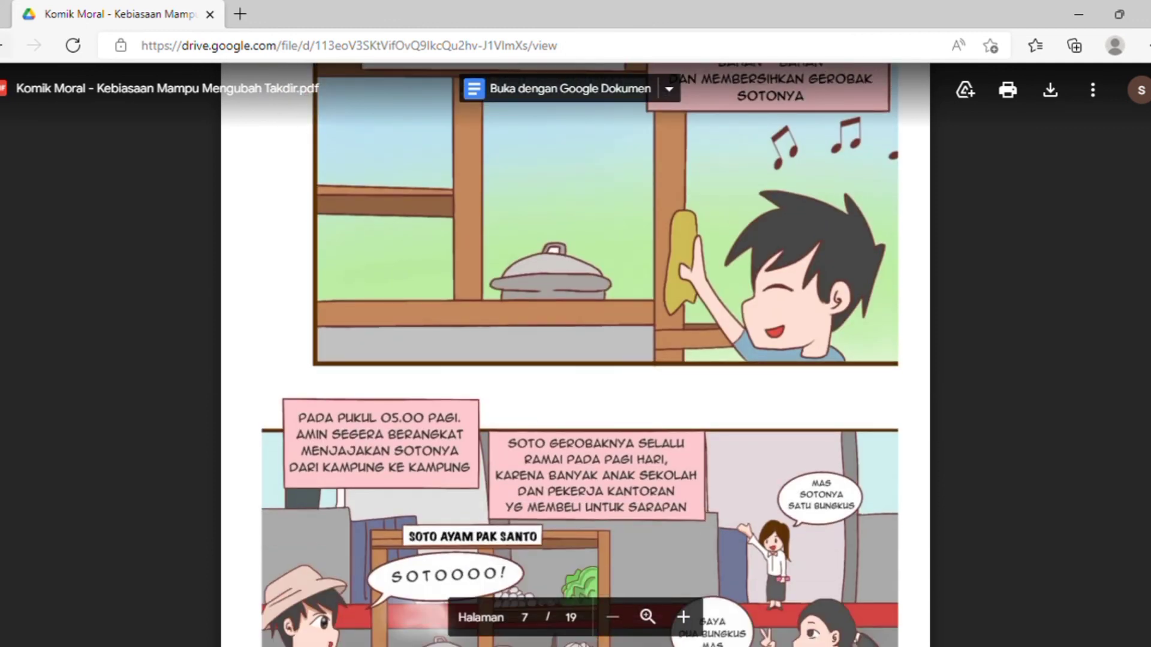
- Return to the "perpustakaan digital" PDF and go to its "Buku Cerita Anak" page
{"action": "left_click", "coordinate": [1, 47]}
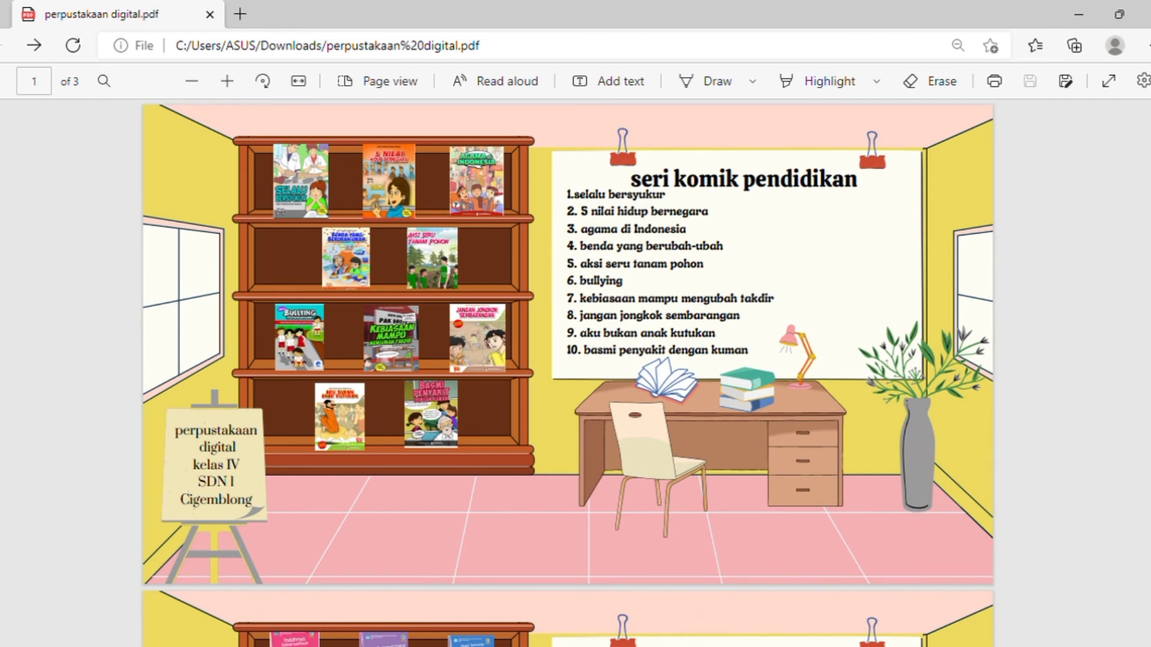
{"action": "scroll", "coordinate": [567, 372], "scroll_direction": "down", "scroll_amount": 15}
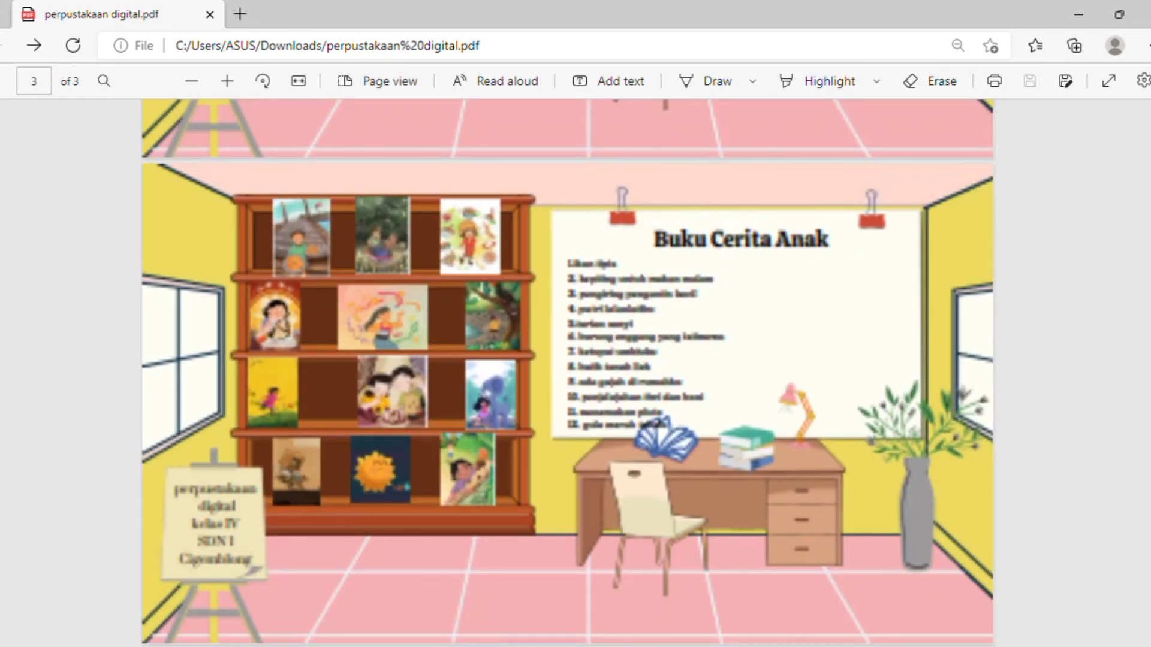